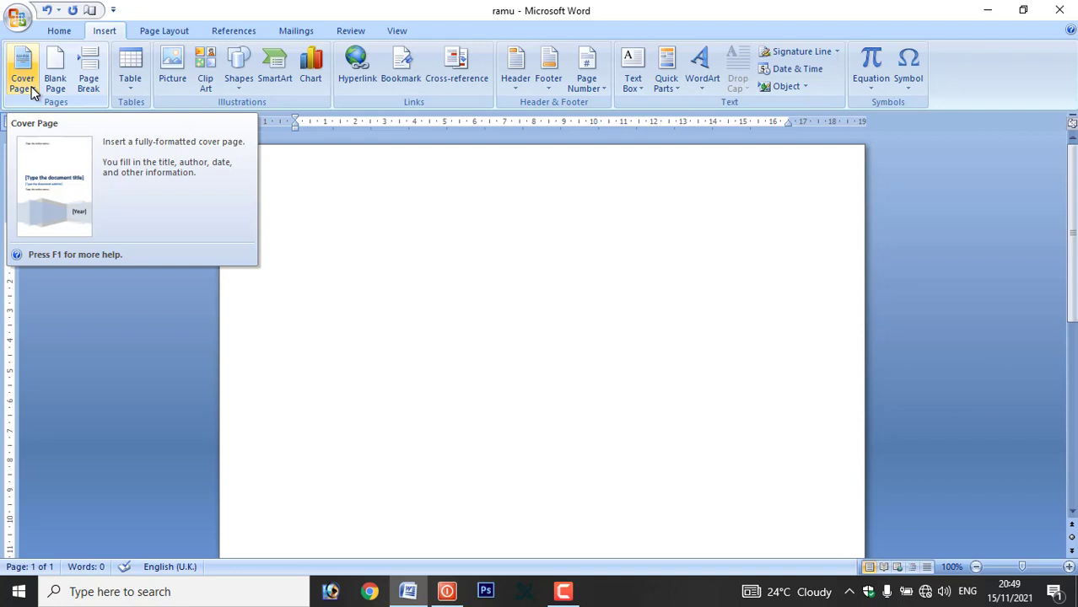
Step: Insert the Annual cover page design at the start of the document
{"action": "left_click", "coordinate": [34, 86]}
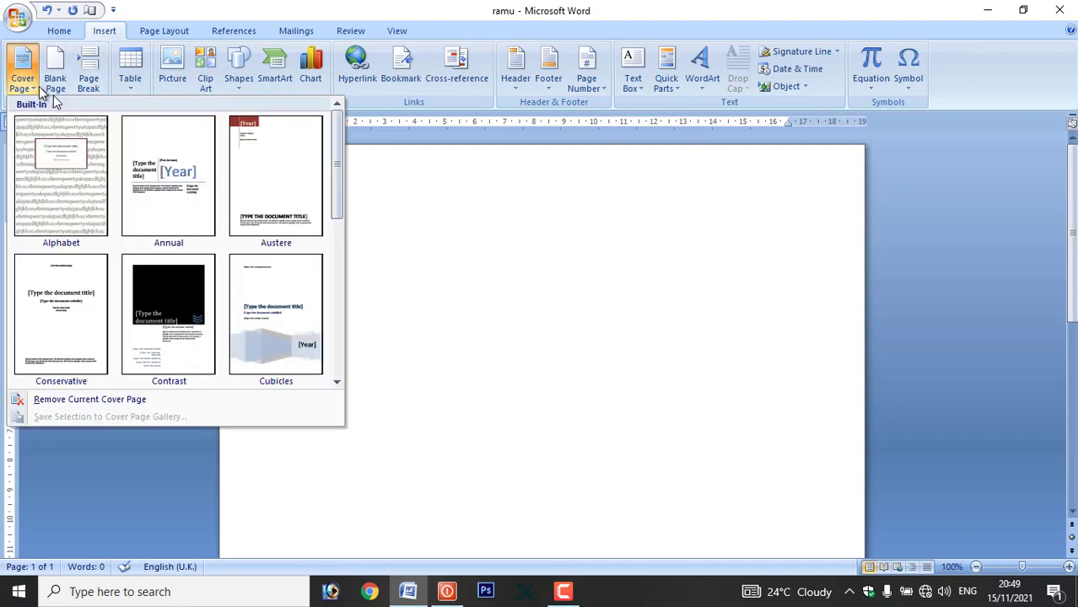
{"action": "left_click", "coordinate": [185, 174]}
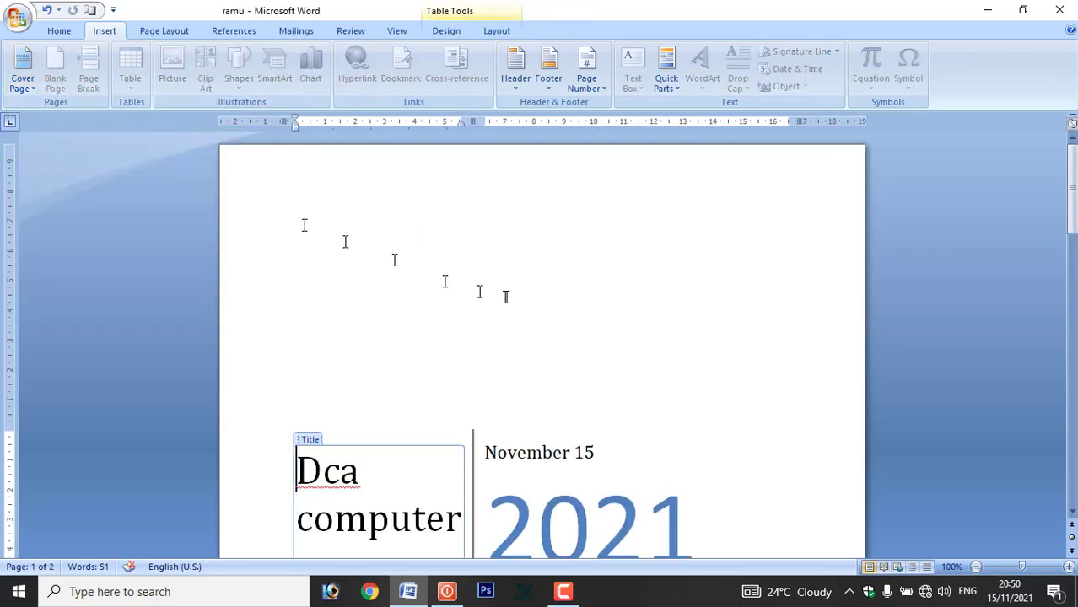
{"action": "scroll", "coordinate": [420, 312], "scroll_direction": "down", "scroll_amount": 2}
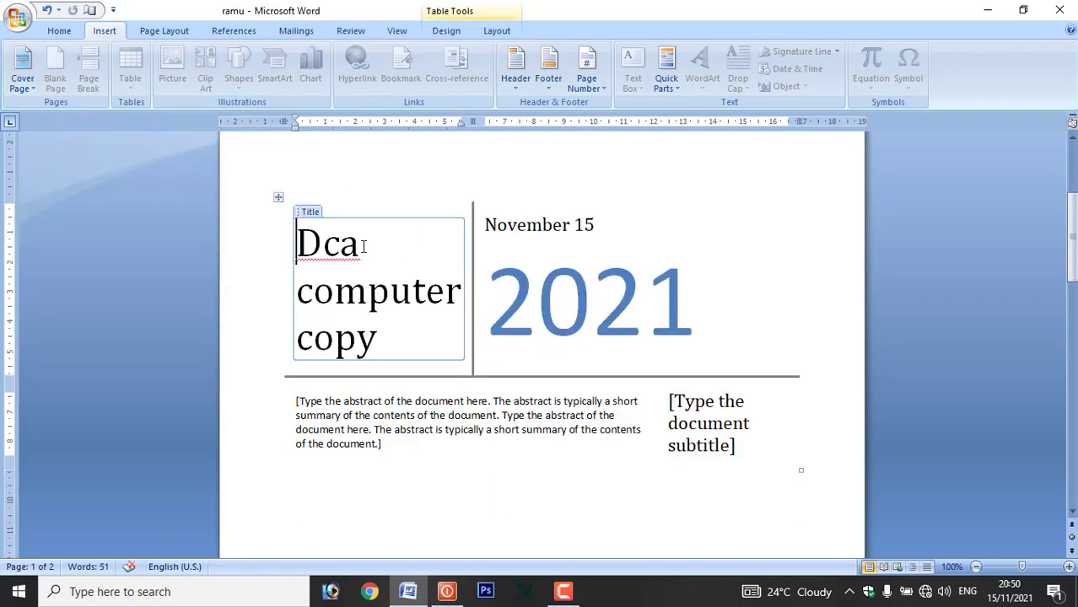
Step: Edit the cover page's title, subtitle and abstract placeholders
{"action": "left_click", "coordinate": [360, 246]}
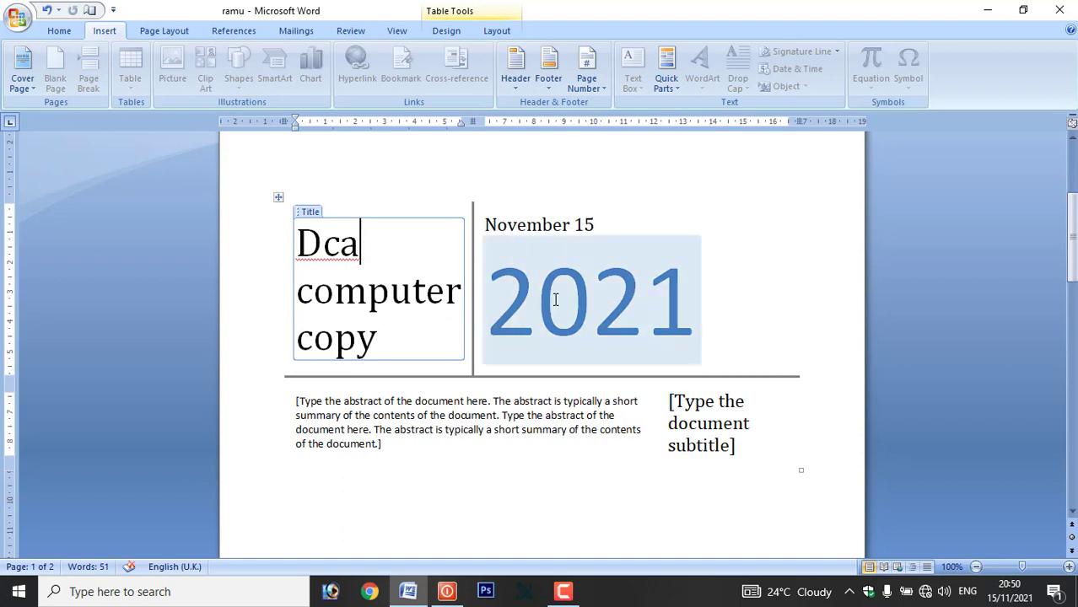
{"action": "left_click", "coordinate": [707, 422]}
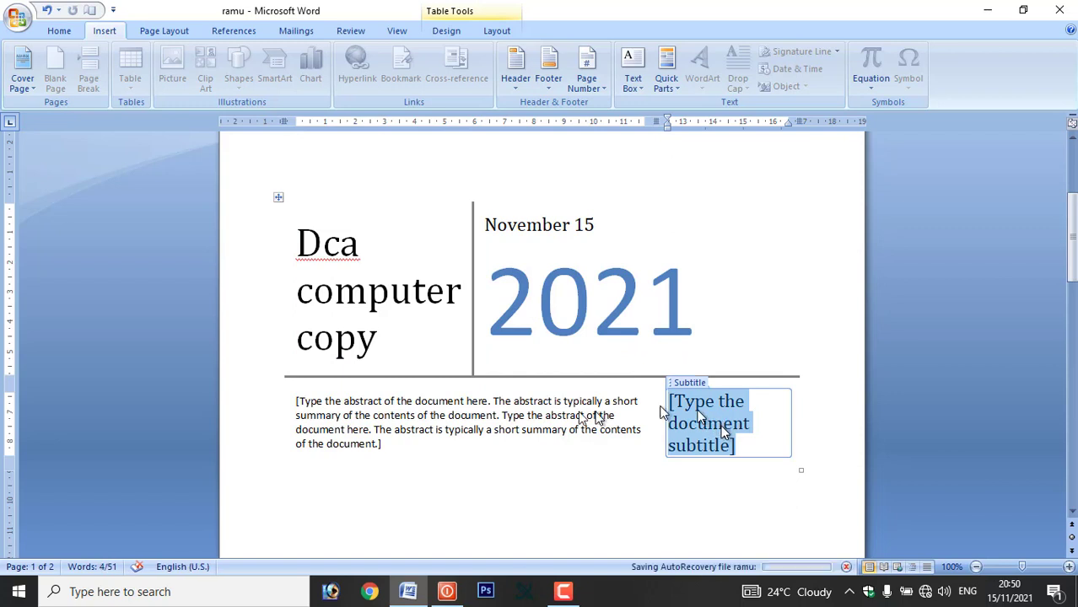
{"action": "left_click", "coordinate": [523, 411]}
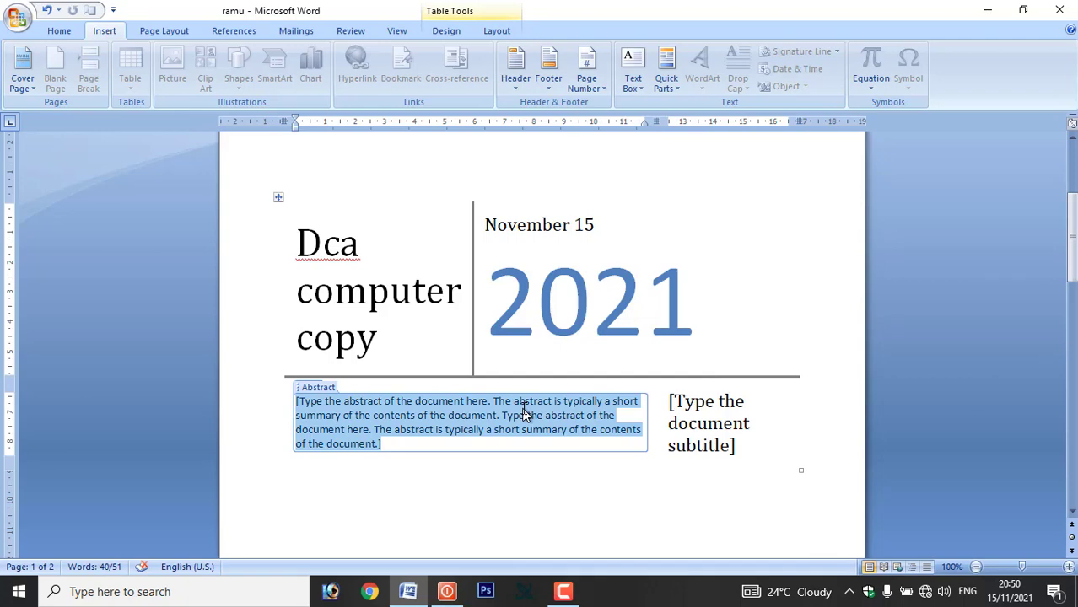
{"action": "left_click", "coordinate": [508, 488]}
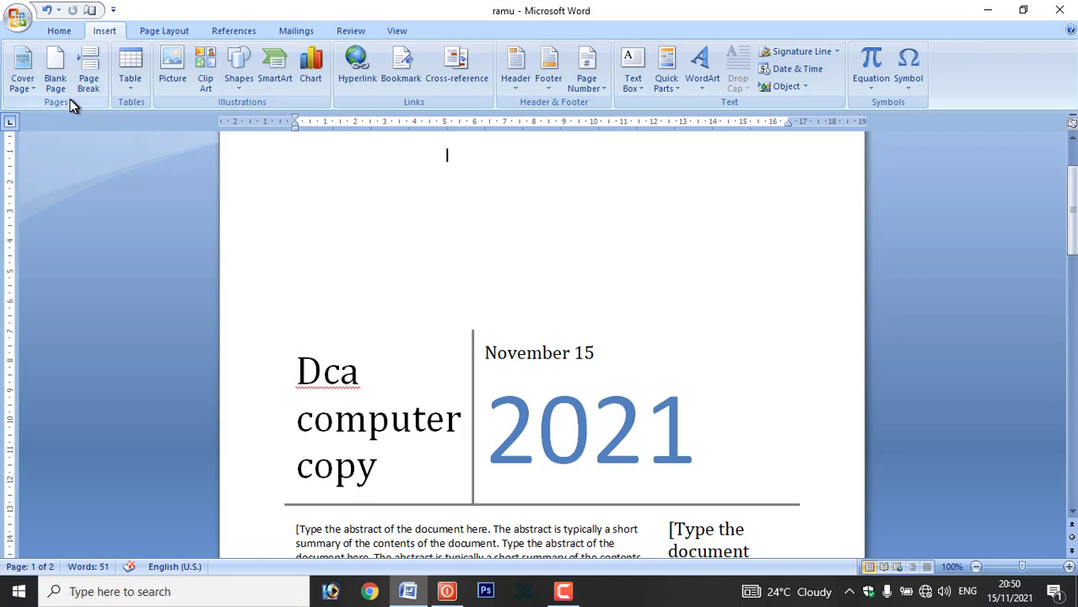
Step: Add a blank page after the cover and fill it with =rand() sample paragraphs
{"action": "left_click", "coordinate": [55, 83]}
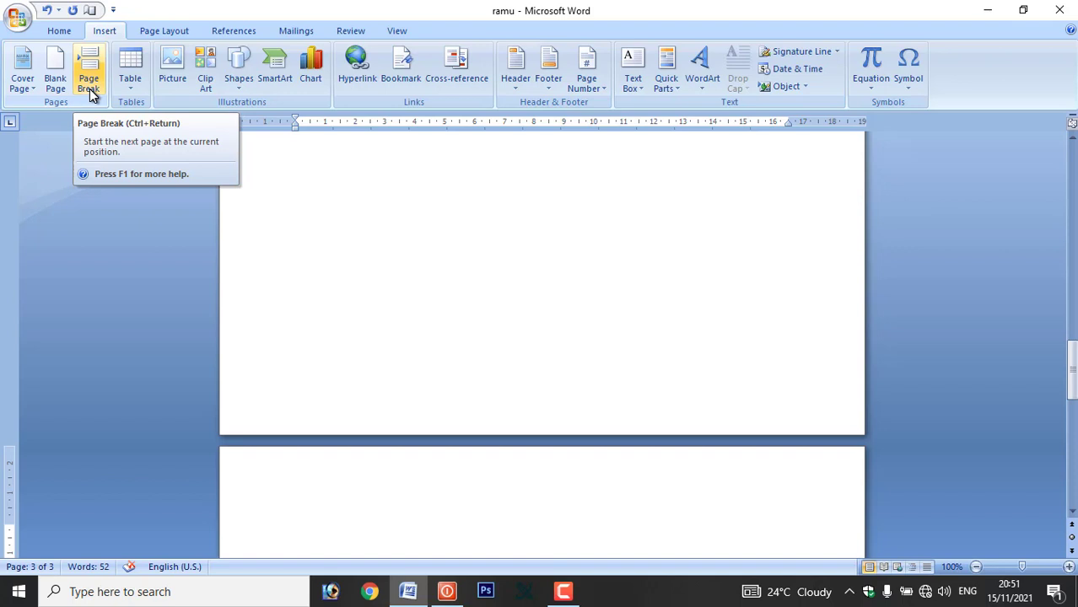
{"action": "scroll", "coordinate": [342, 217], "scroll_direction": "up", "scroll_amount": 12}
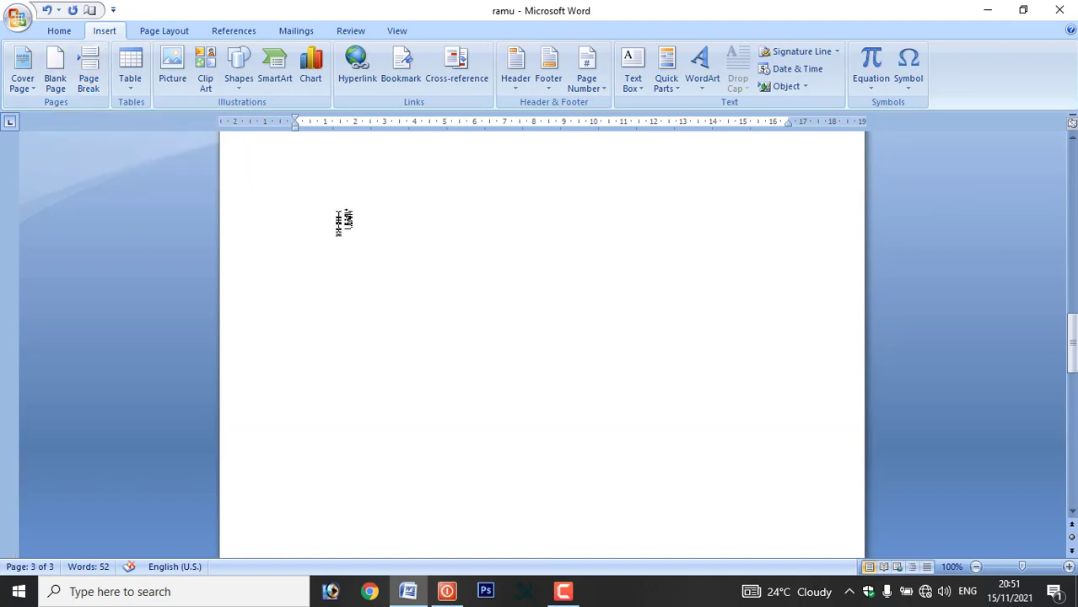
{"action": "left_click", "coordinate": [268, 260]}
{"action": "left_click", "coordinate": [299, 272]}
{"action": "type", "text": "="}
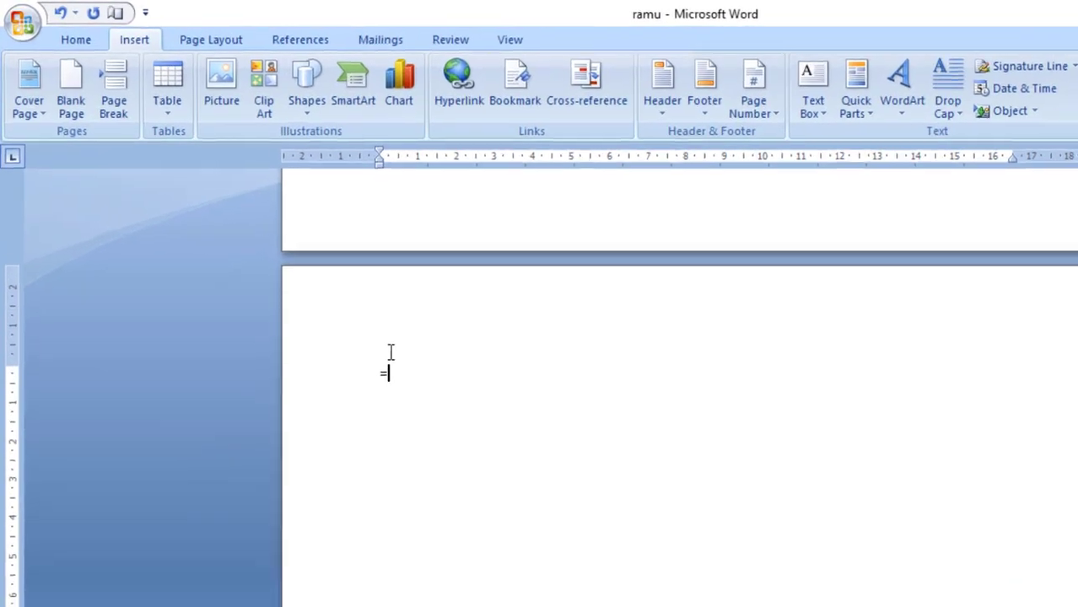
{"action": "type", "text": "rand"}
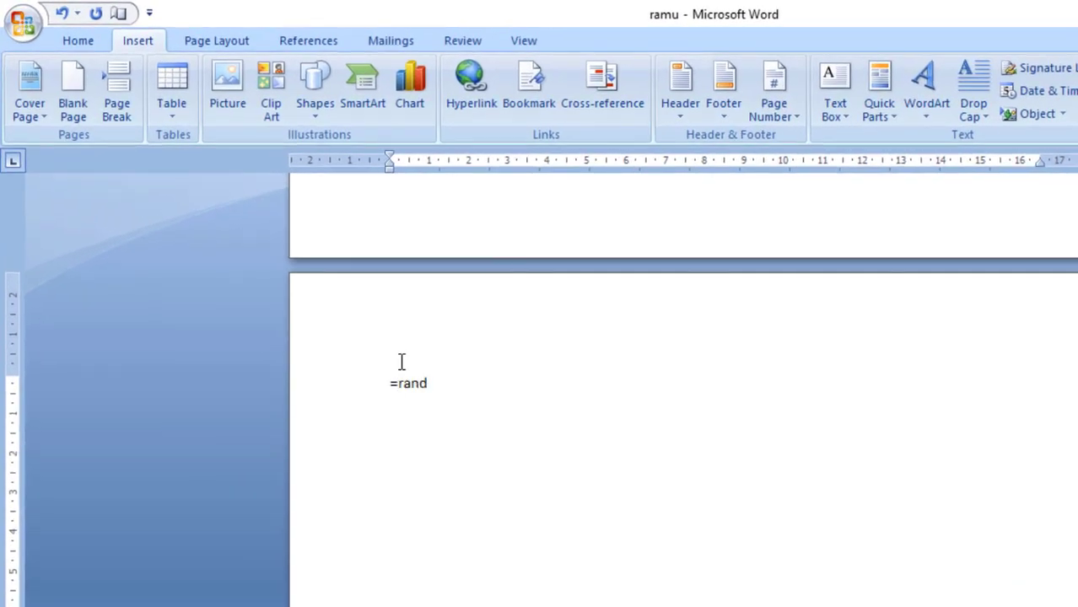
{"action": "type", "text": "()"}
{"action": "key", "text": "Return"}
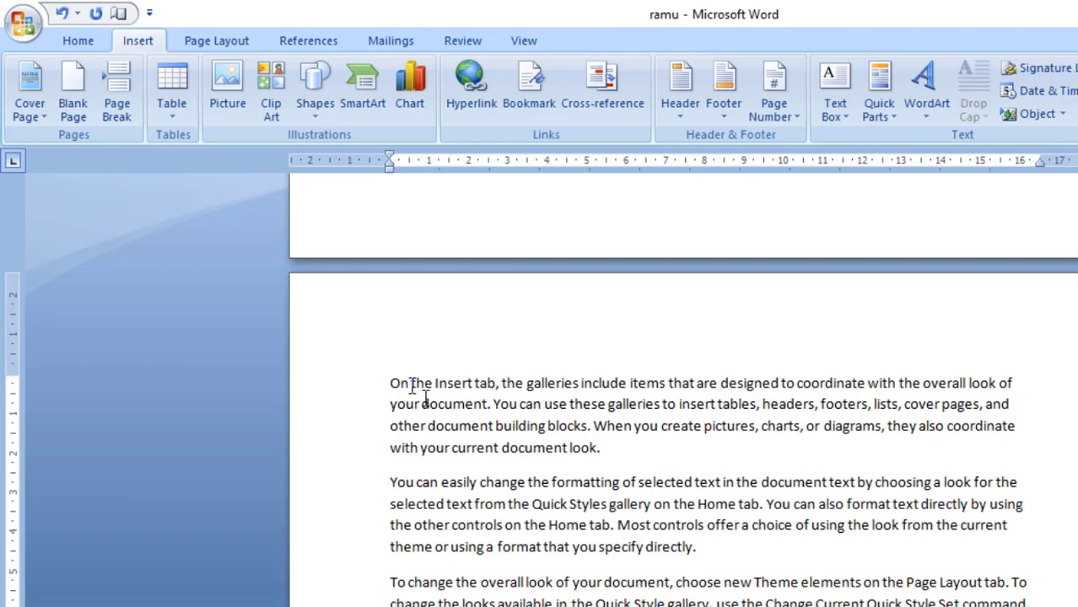
{"action": "scroll", "coordinate": [528, 385], "scroll_direction": "down", "scroll_amount": 1}
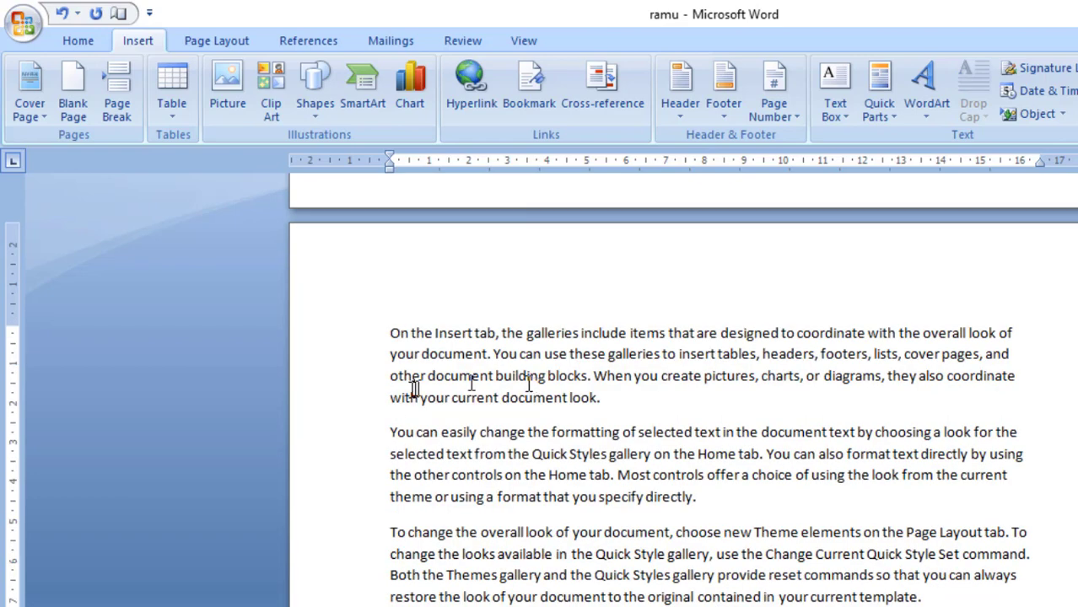
{"action": "left_click", "coordinate": [385, 529]}
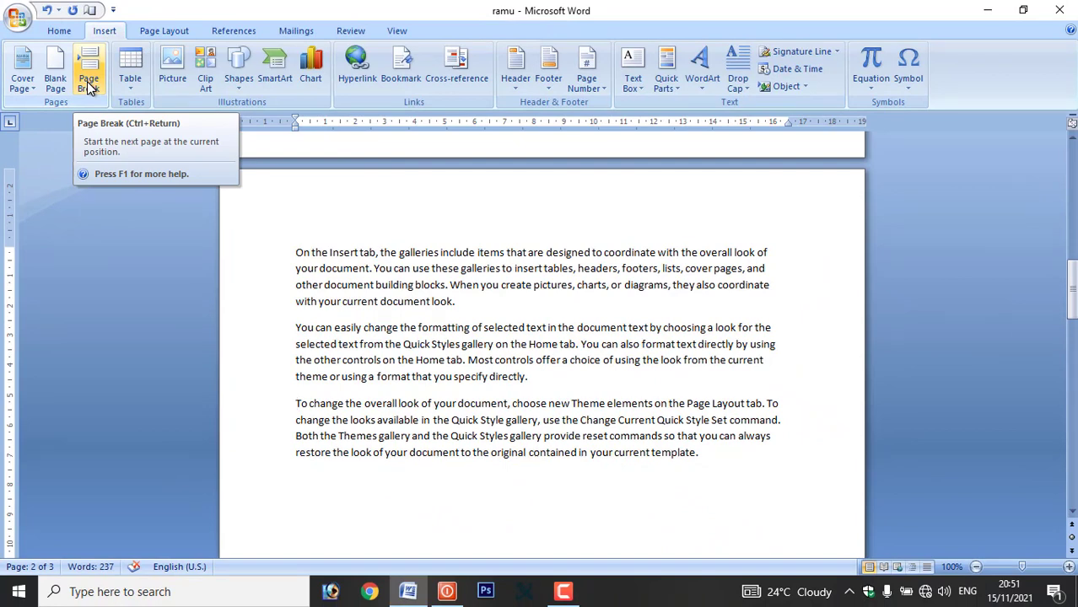
Step: Insert a page break before the third sample paragraph so it starts a new page
{"action": "left_click", "coordinate": [87, 81]}
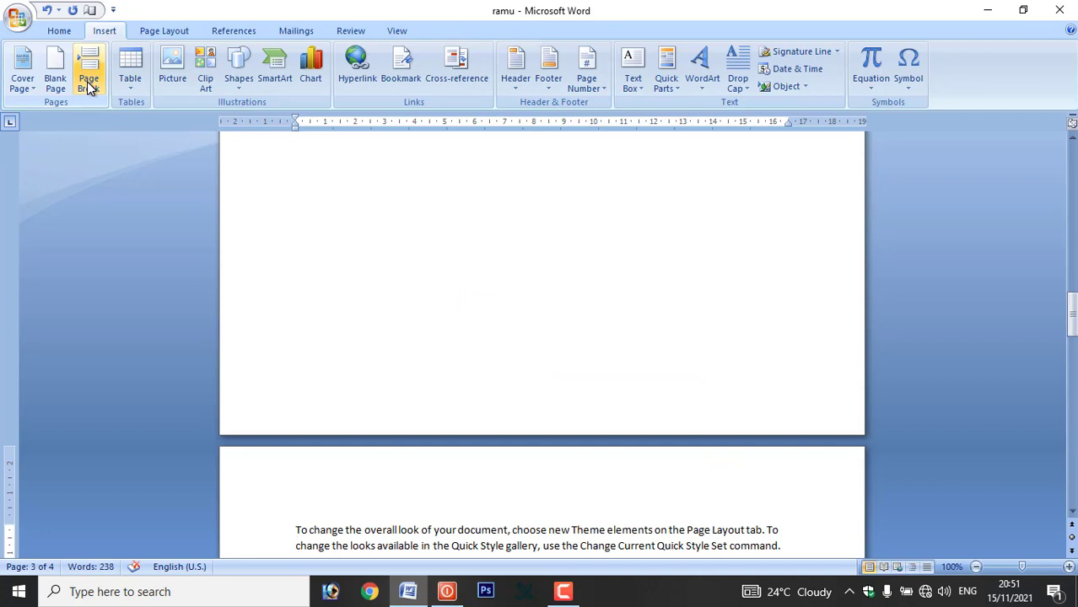
{"action": "left_click", "coordinate": [130, 86]}
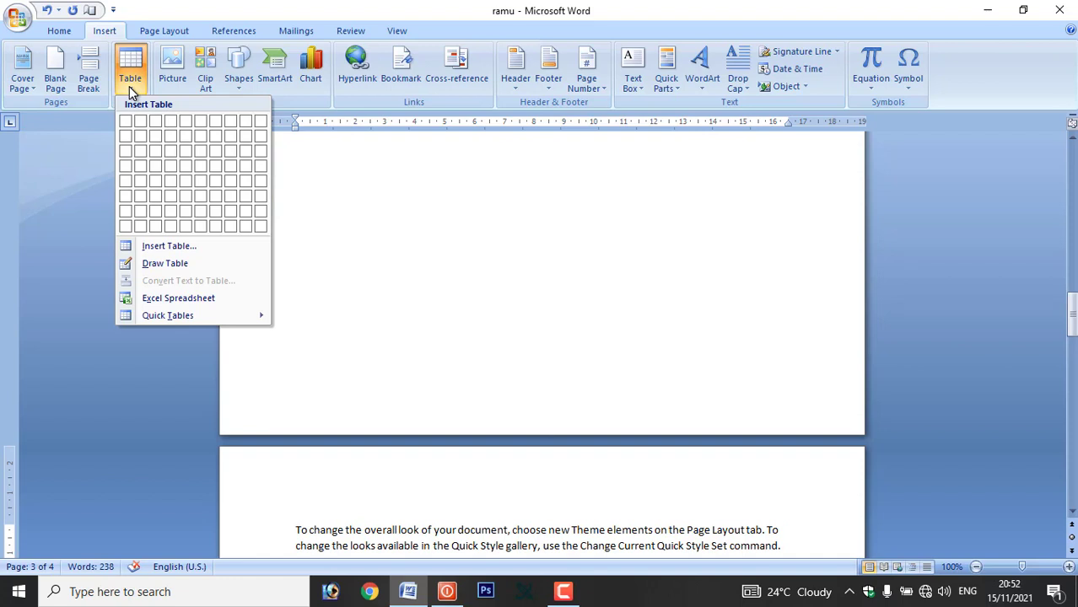
{"action": "left_click", "coordinate": [516, 255]}
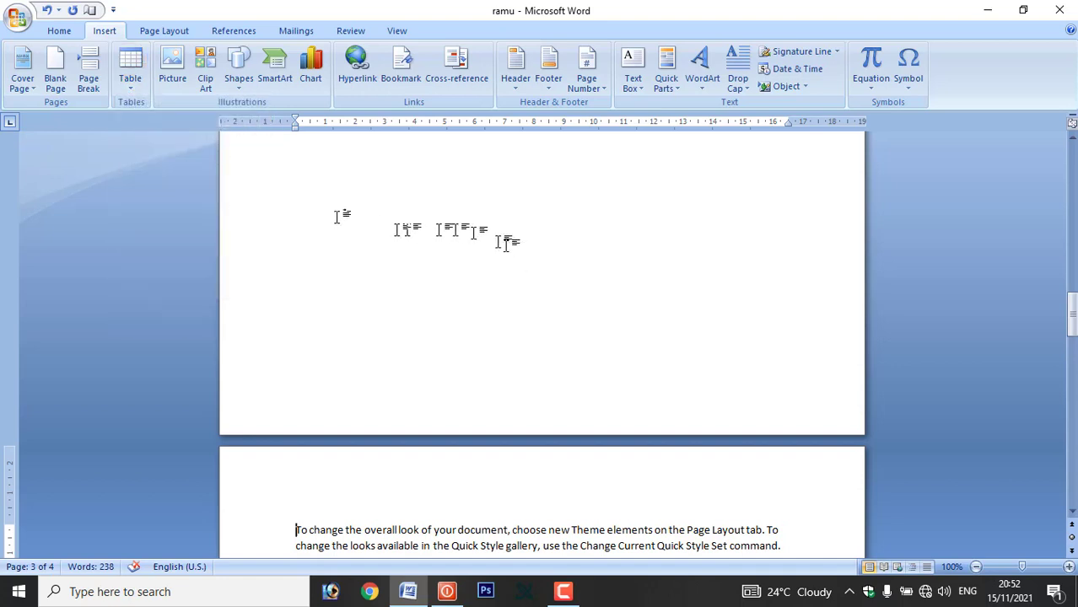
{"action": "scroll", "coordinate": [328, 215], "scroll_direction": "up", "scroll_amount": 4}
{"action": "scroll", "coordinate": [328, 215], "scroll_direction": "up", "scroll_amount": 2}
{"action": "left_click", "coordinate": [331, 276]}
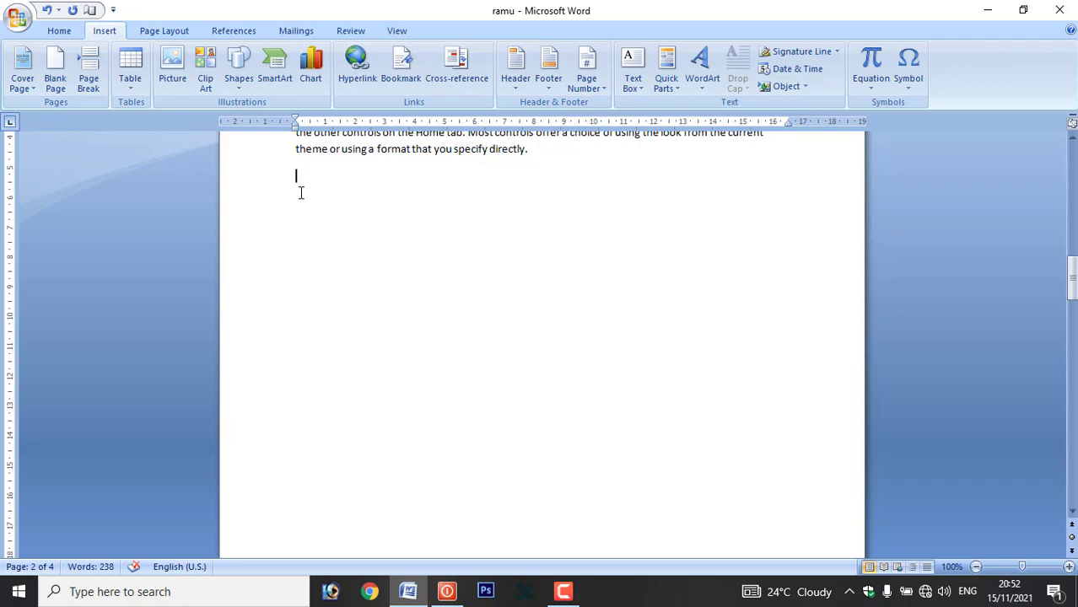
Step: Insert a 5-column by 6-row table headed s.no., Stu.name, f.name, Course and fees
{"action": "left_click", "coordinate": [131, 84]}
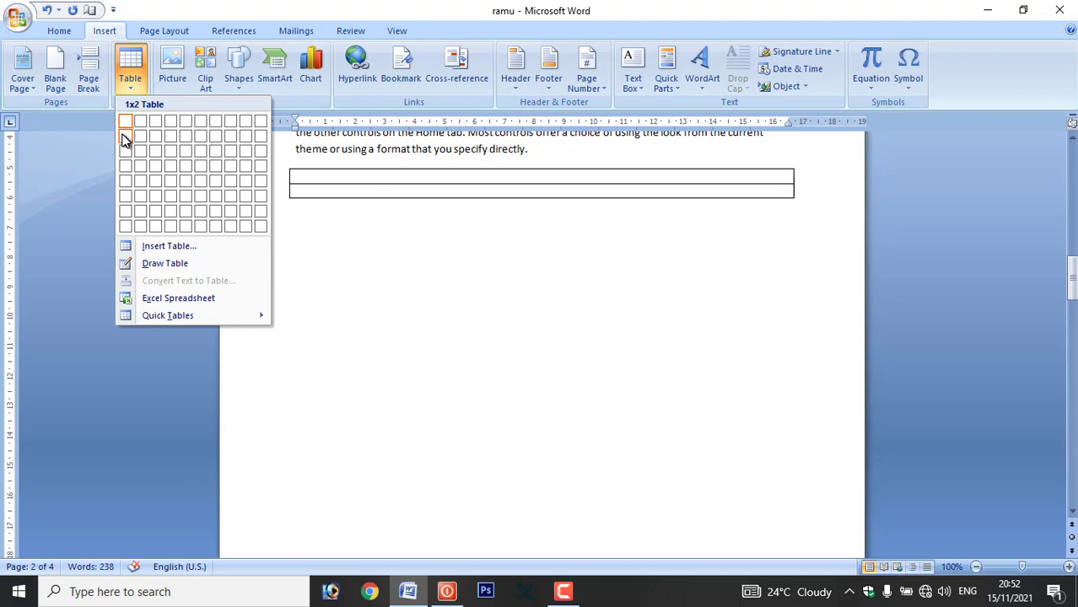
{"action": "left_click", "coordinate": [182, 190]}
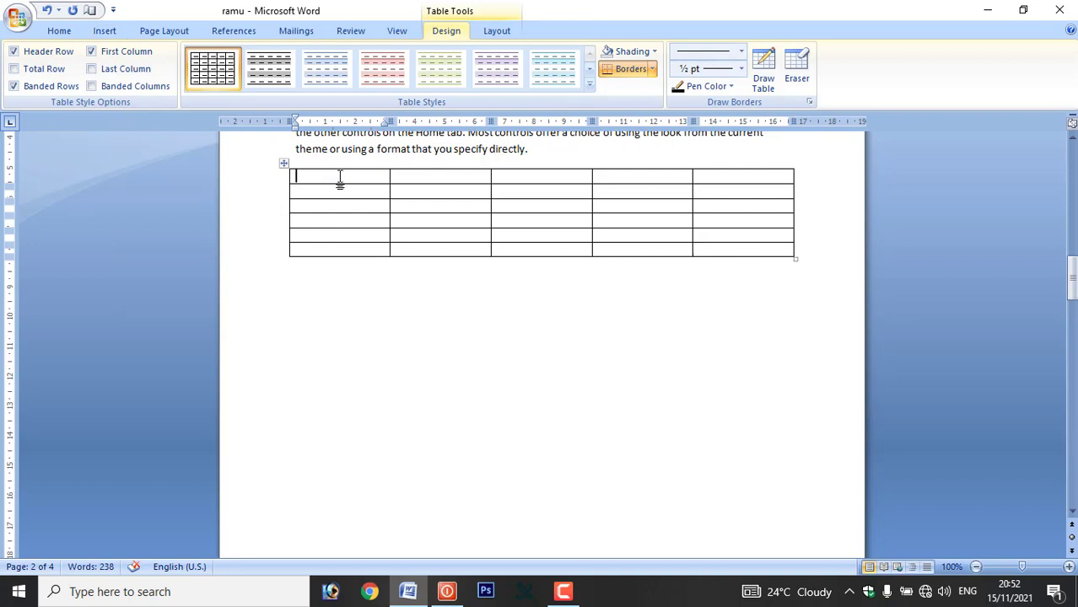
{"action": "type", "text": "s.no."}
{"action": "key", "text": "Tab"}
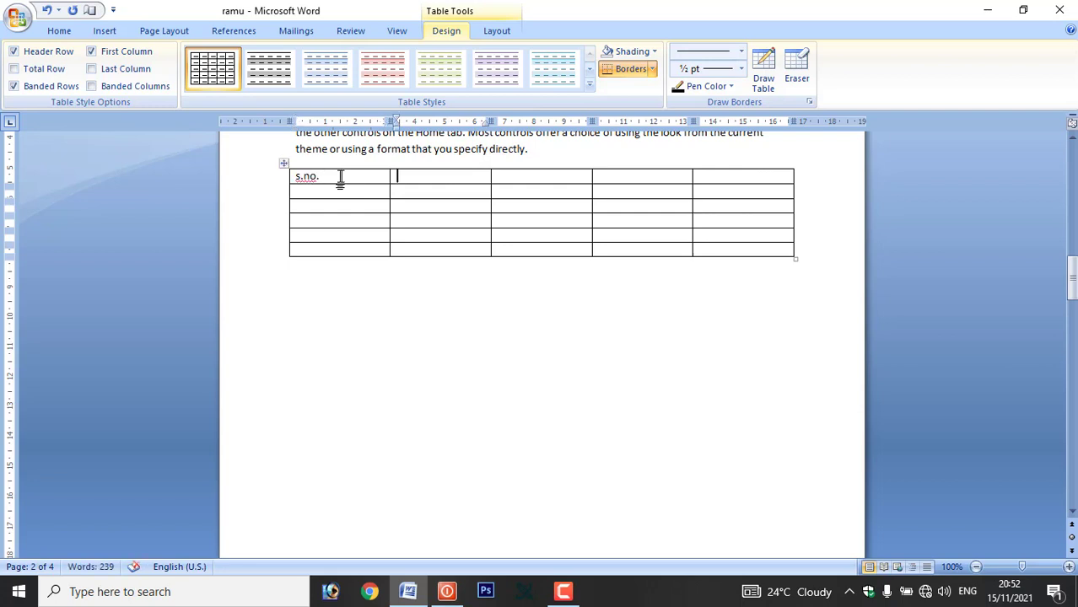
{"action": "type", "text": "Stu.name"}
{"action": "key", "text": "Tab"}
{"action": "type", "text": "f.name"}
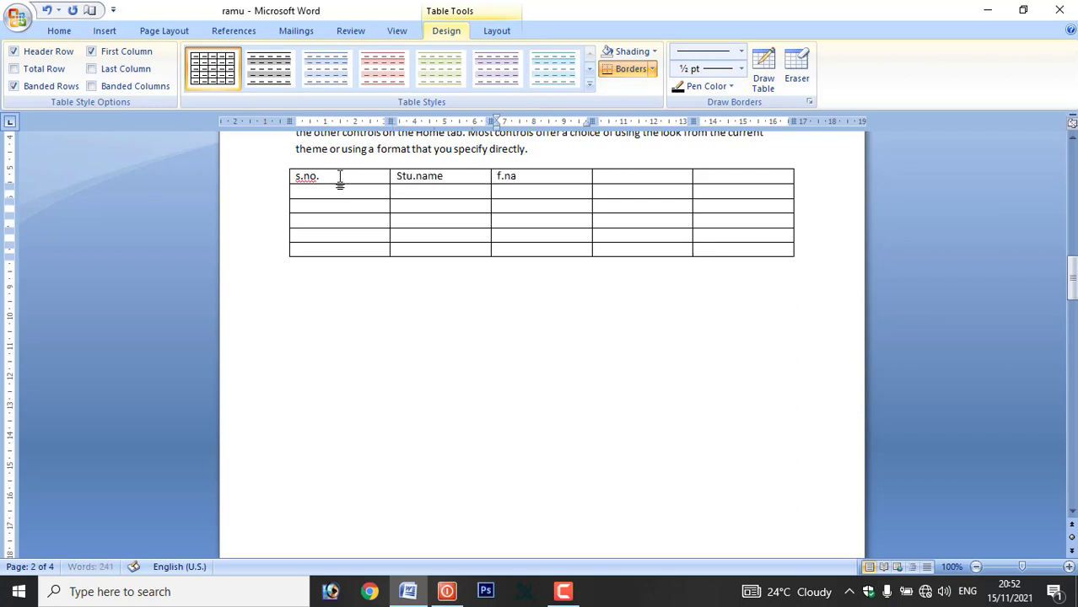
{"action": "key", "text": "Tab"}
{"action": "type", "text": "Course"}
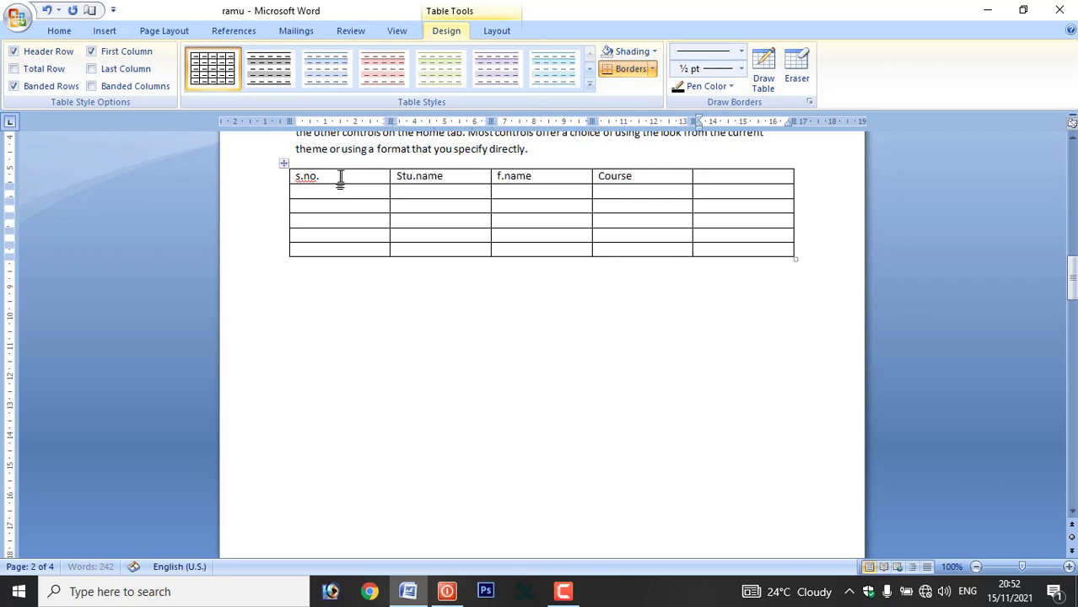
{"action": "key", "text": "Tab"}
{"action": "type", "text": "fees"}
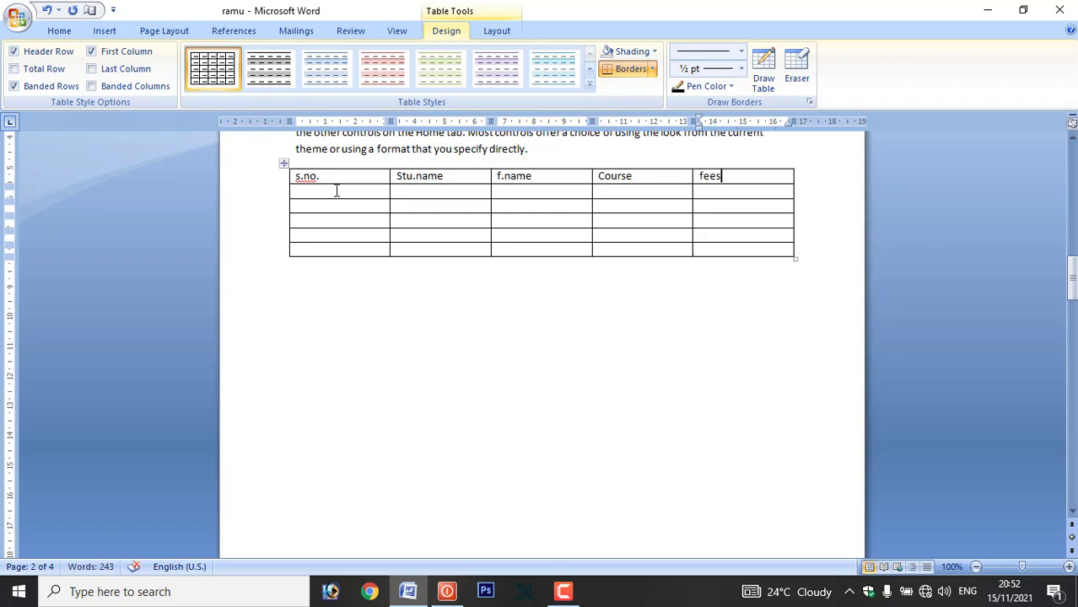
Step: Fill row 01 with a student name, course dca and fees 12500, then number the next row 02
{"action": "left_click", "coordinate": [335, 190]}
{"action": "type", "text": "01"}
{"action": "key", "text": "Tab"}
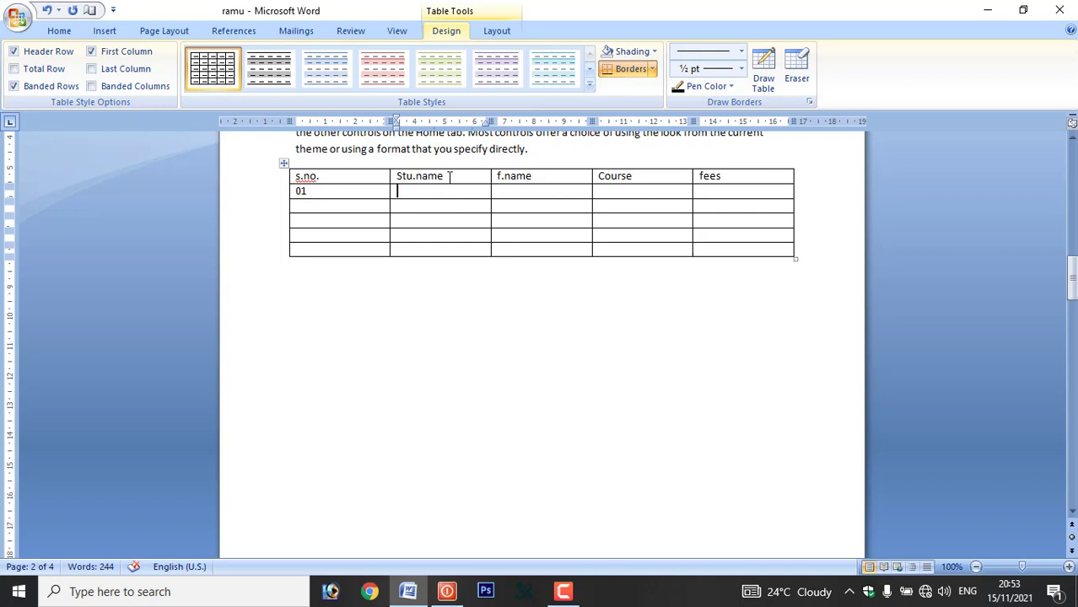
{"action": "type", "text": "Thakur singh"}
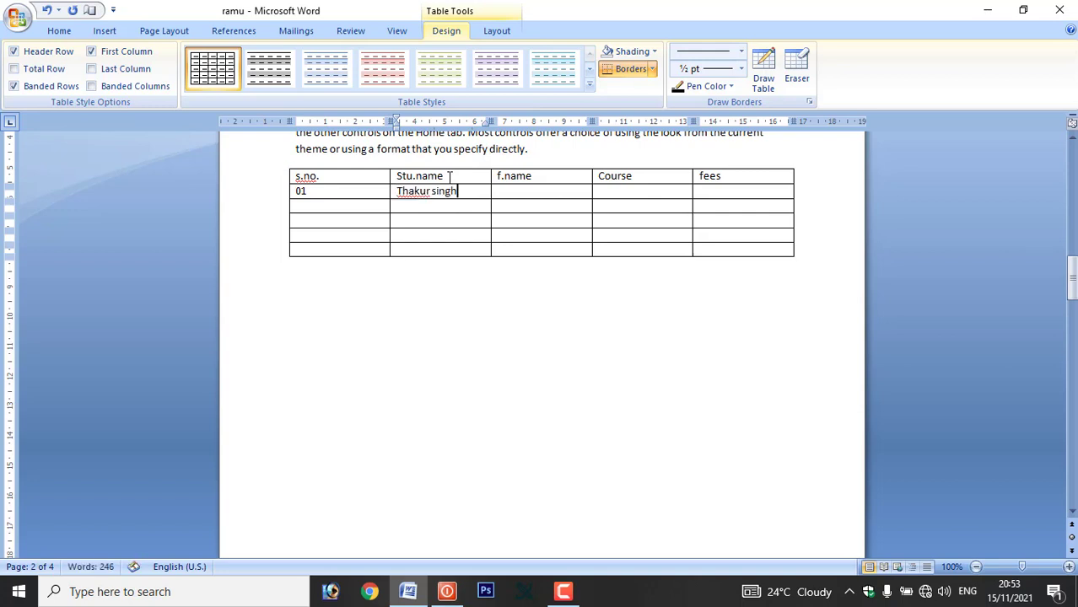
{"action": "type", "text": "...."}
{"action": "key", "text": "Tab"}
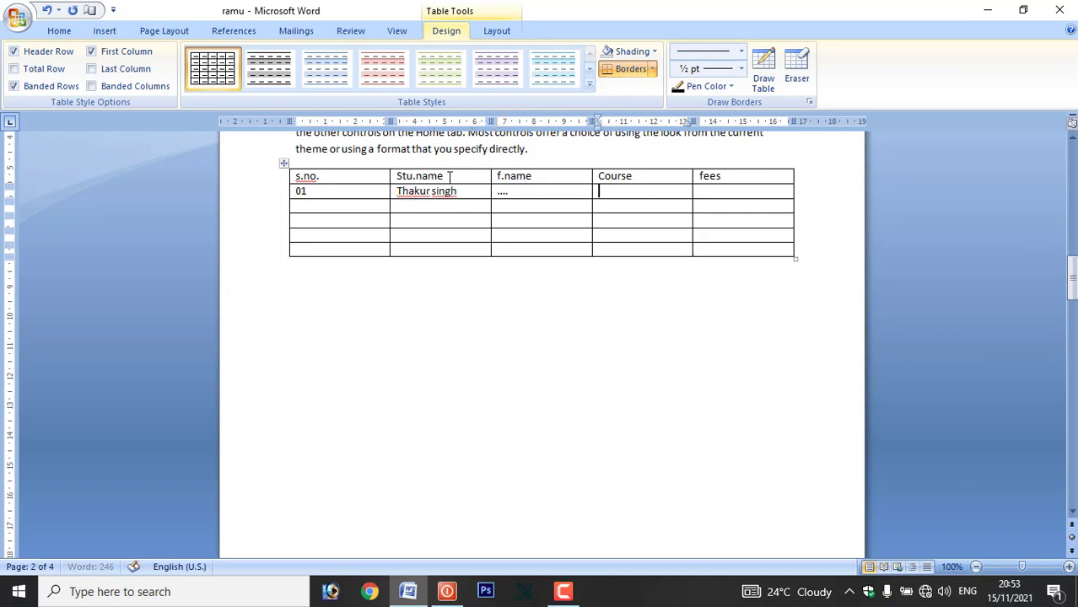
{"action": "type", "text": "dca"}
{"action": "key", "text": "Tab"}
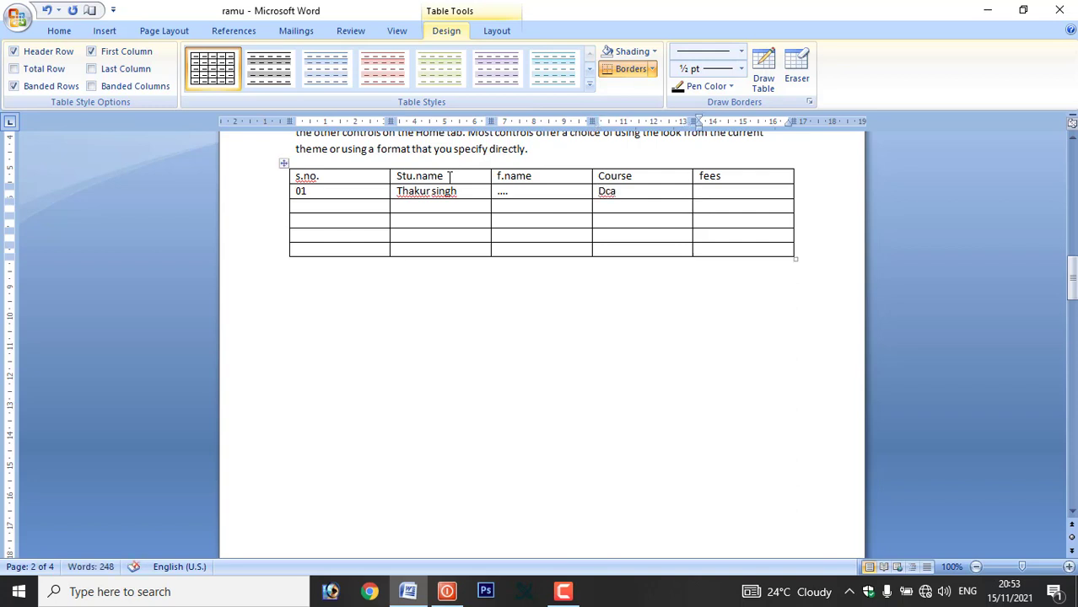
{"action": "type", "text": "12500"}
{"action": "left_click", "coordinate": [359, 212]}
{"action": "type", "text": "02"}
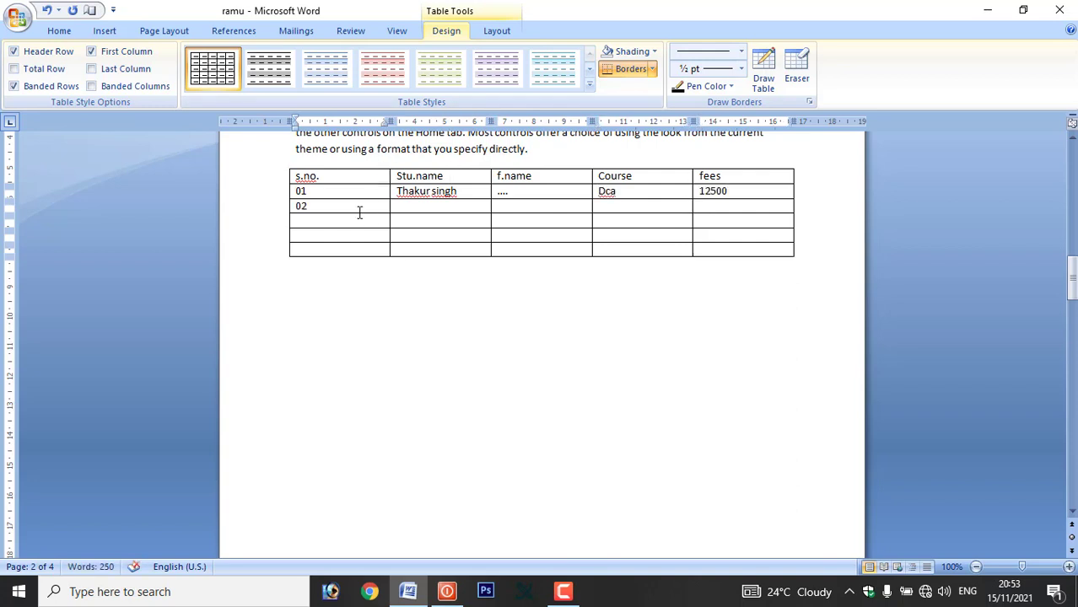
{"action": "key", "text": "Tab"}
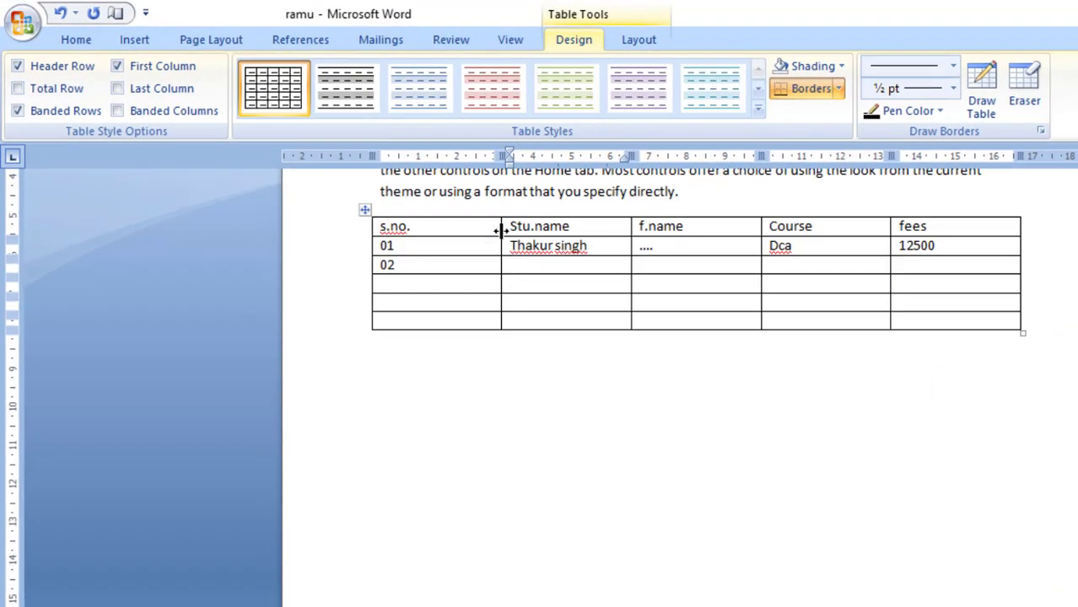
Step: Narrow the s.no. and Course columns and widen the Stu.name and f.name columns
{"action": "left_click_drag", "start_coordinate": [500, 229], "coordinate": [418, 242]}
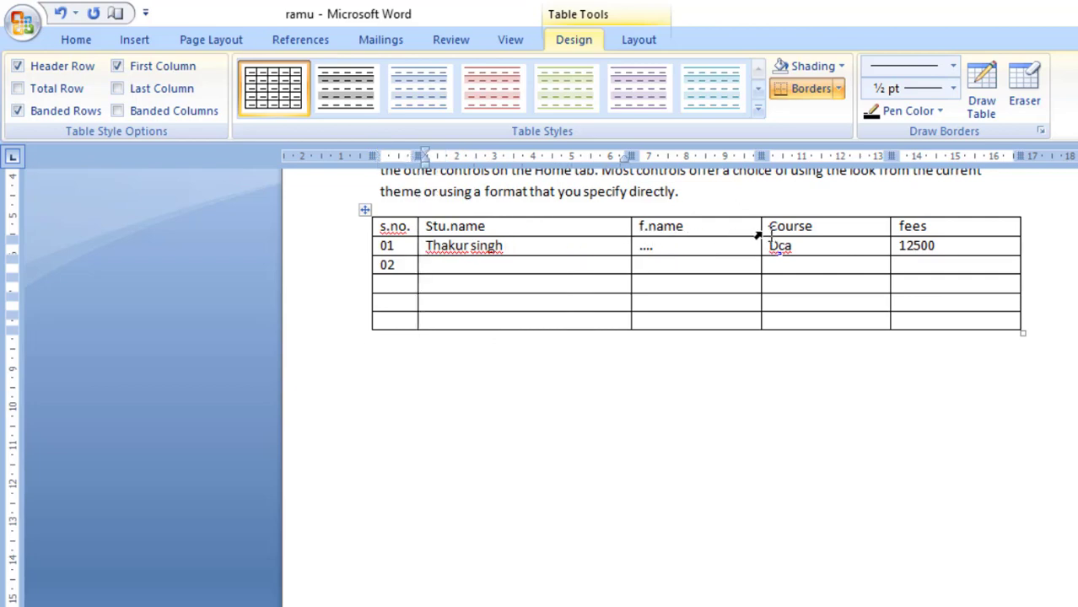
{"action": "left_click_drag", "start_coordinate": [759, 226], "coordinate": [799, 235]}
{"action": "left_click_drag", "start_coordinate": [802, 237], "coordinate": [803, 237]}
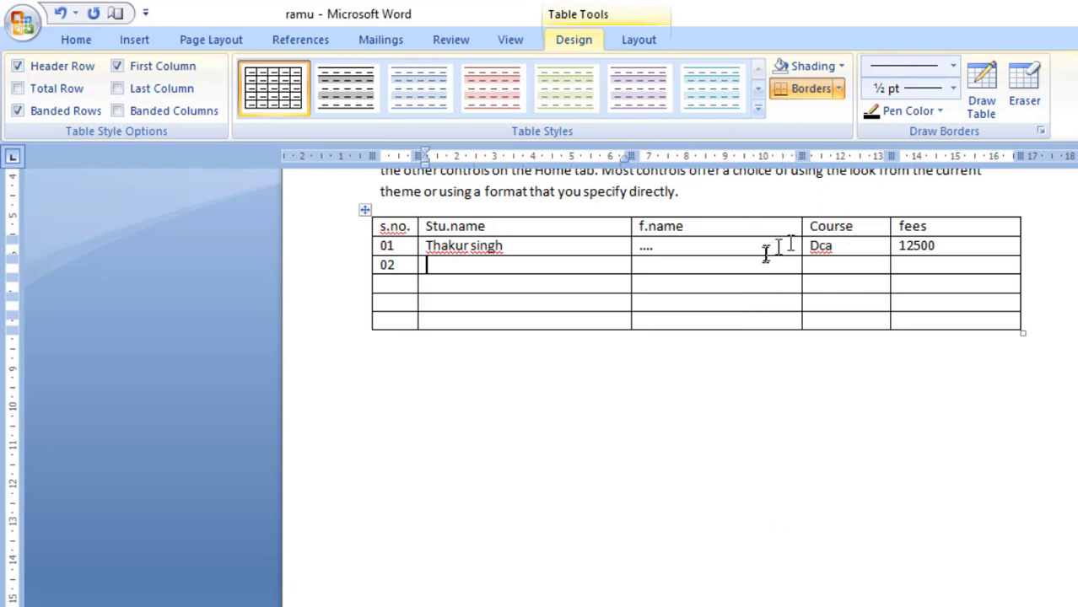
{"action": "left_click", "coordinate": [422, 229]}
{"action": "left_click_drag", "start_coordinate": [456, 245], "coordinate": [1016, 239]}
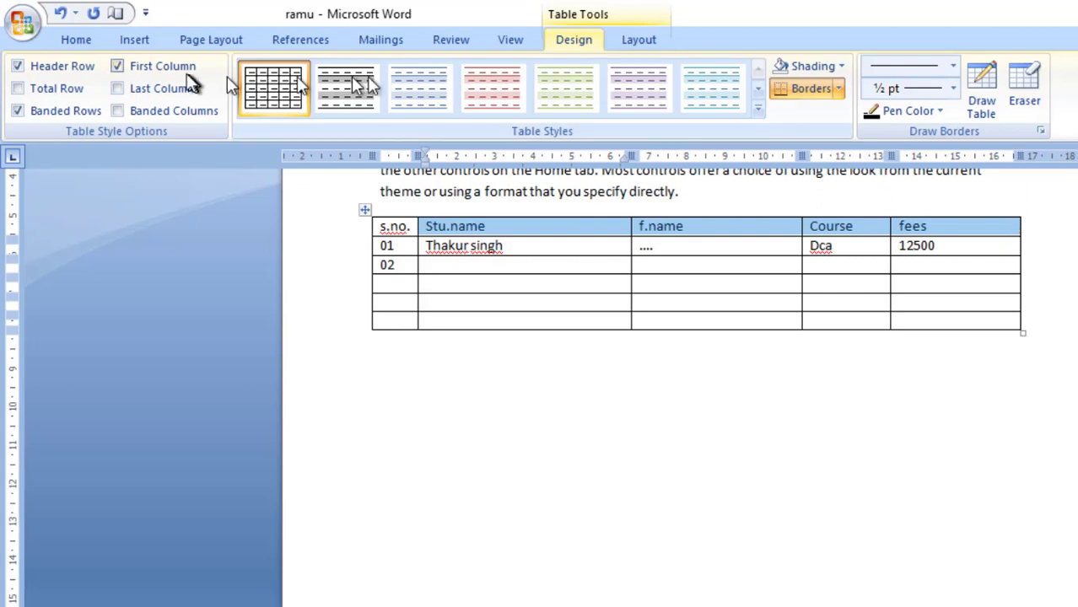
Step: Centre the table's heading labels and the serial numbers 01 and 02
{"action": "left_click", "coordinate": [75, 42]}
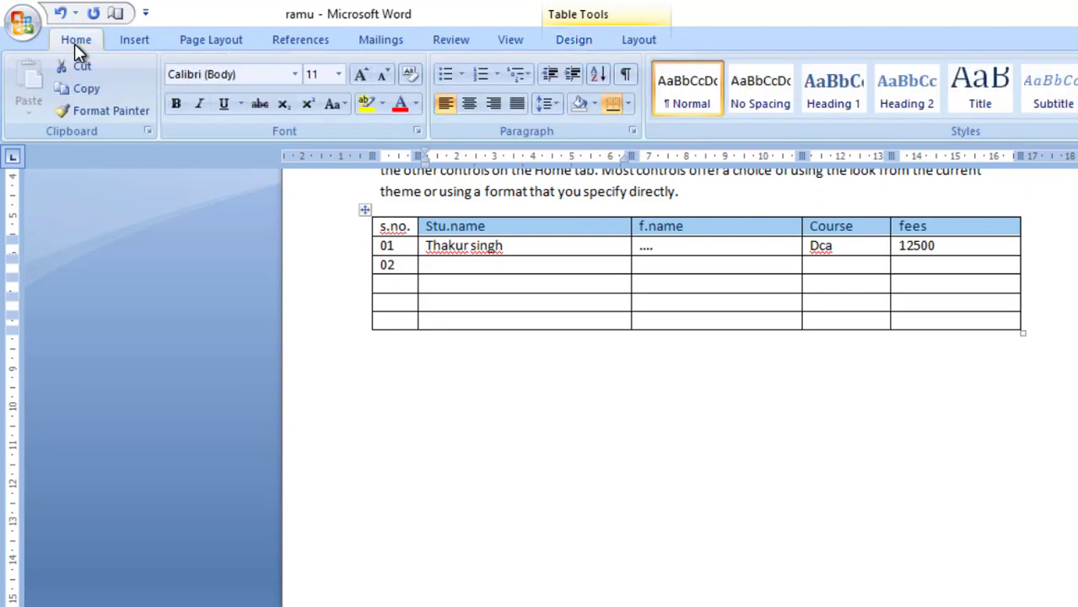
{"action": "left_click", "coordinate": [474, 104]}
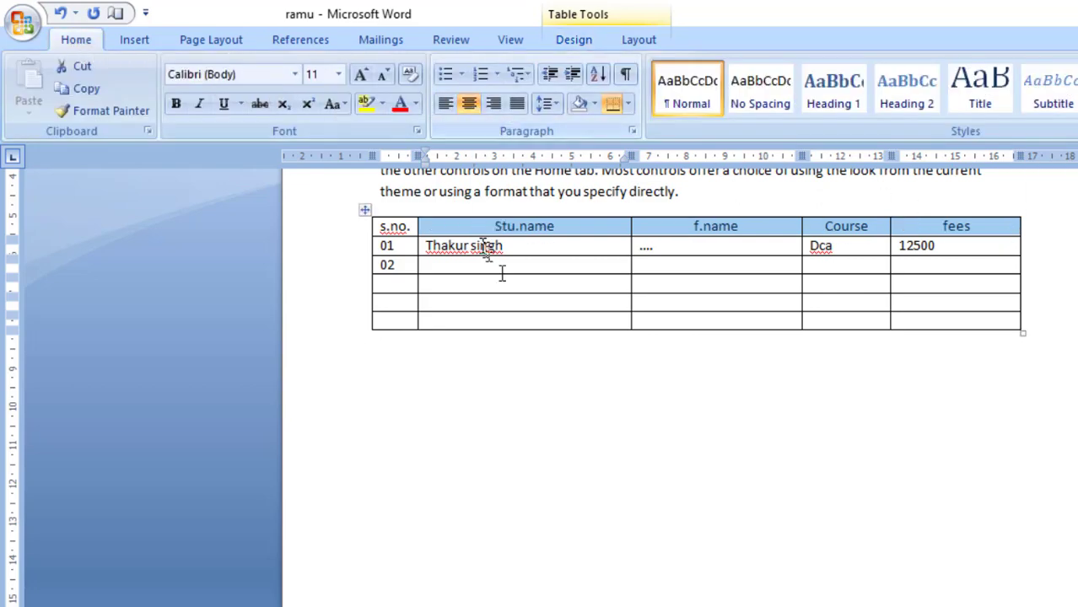
{"action": "left_click", "coordinate": [429, 342]}
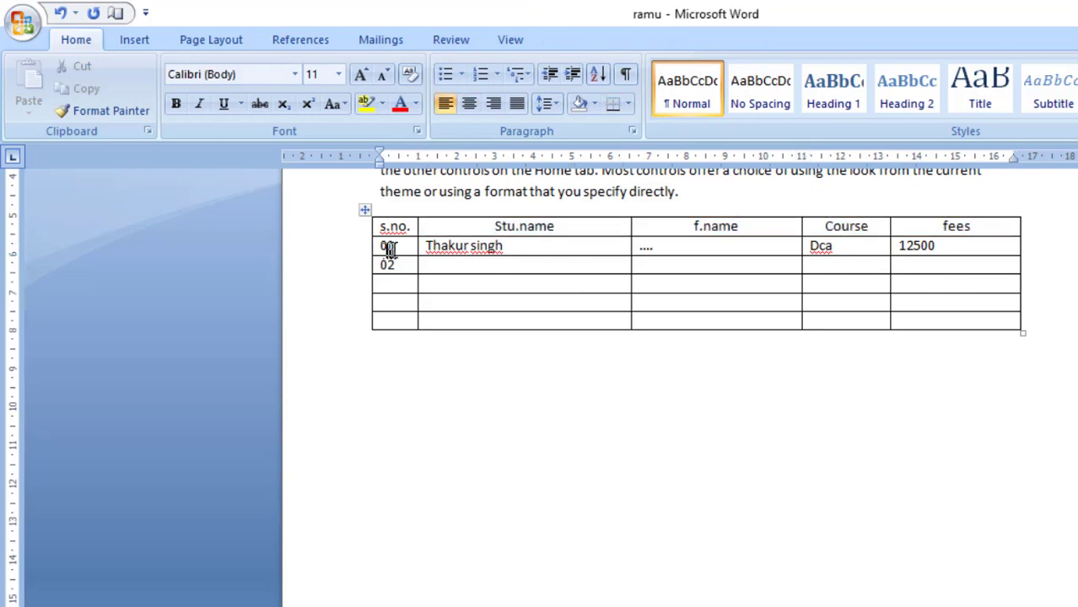
{"action": "left_click_drag", "start_coordinate": [388, 244], "coordinate": [402, 321]}
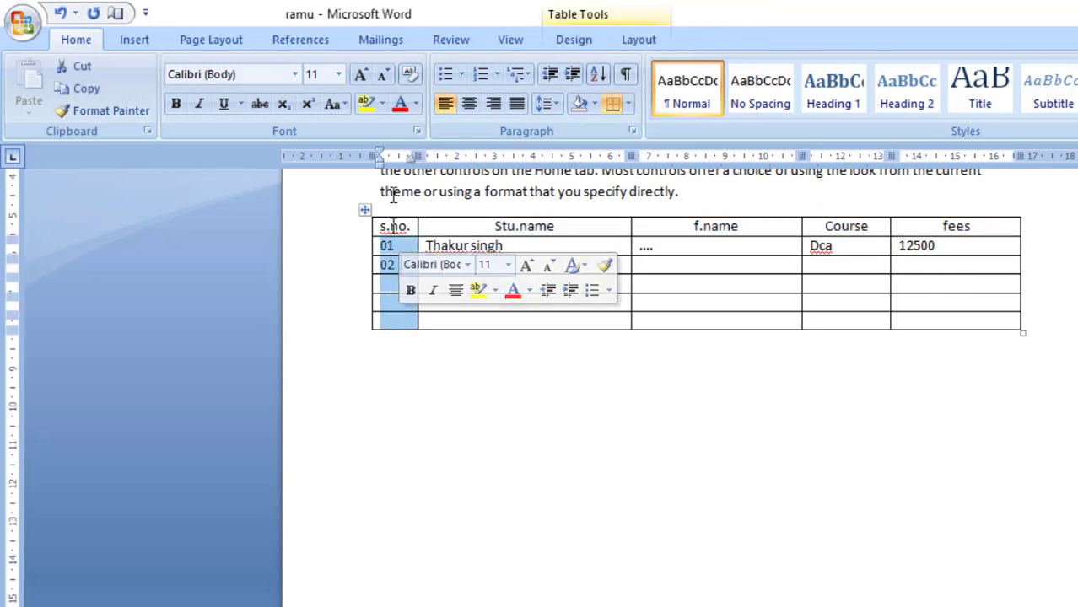
{"action": "left_click", "coordinate": [470, 105]}
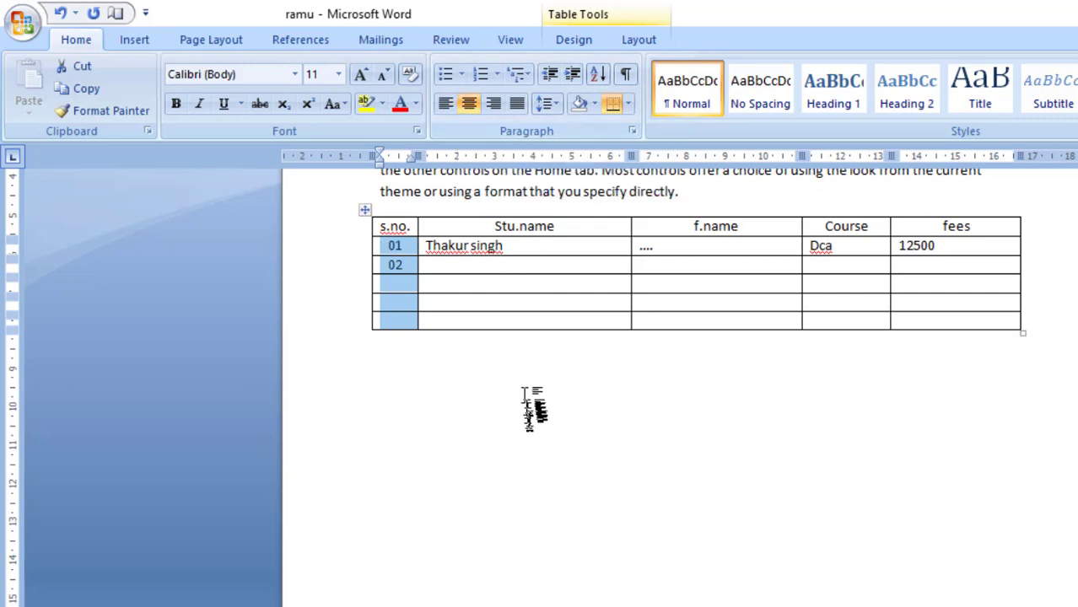
{"action": "left_click", "coordinate": [513, 396]}
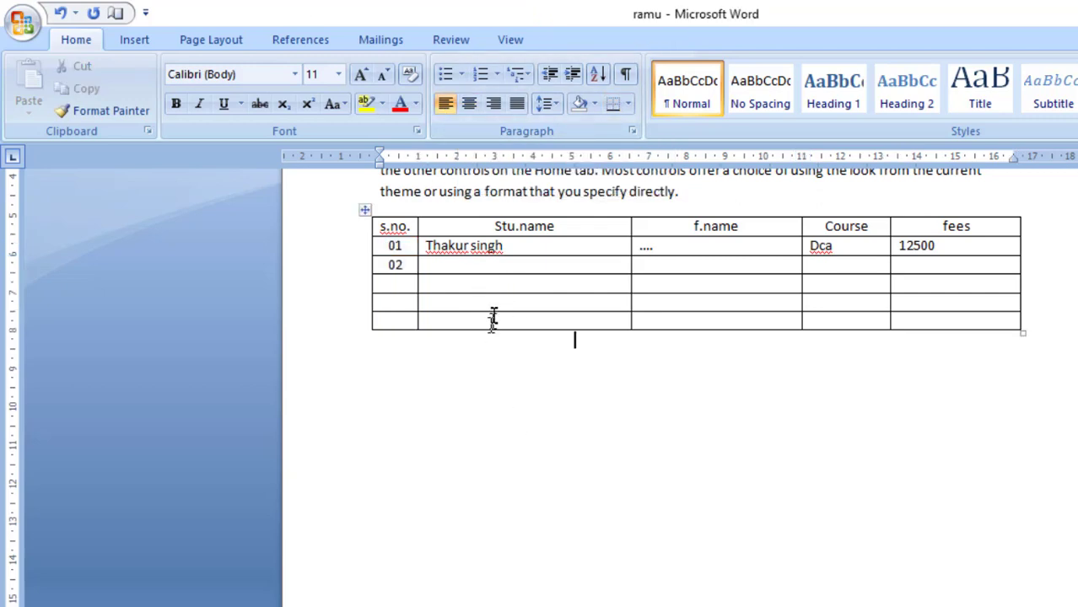
{"action": "left_click", "coordinate": [503, 277]}
{"action": "left_click", "coordinate": [502, 277]}
{"action": "left_click", "coordinate": [511, 270]}
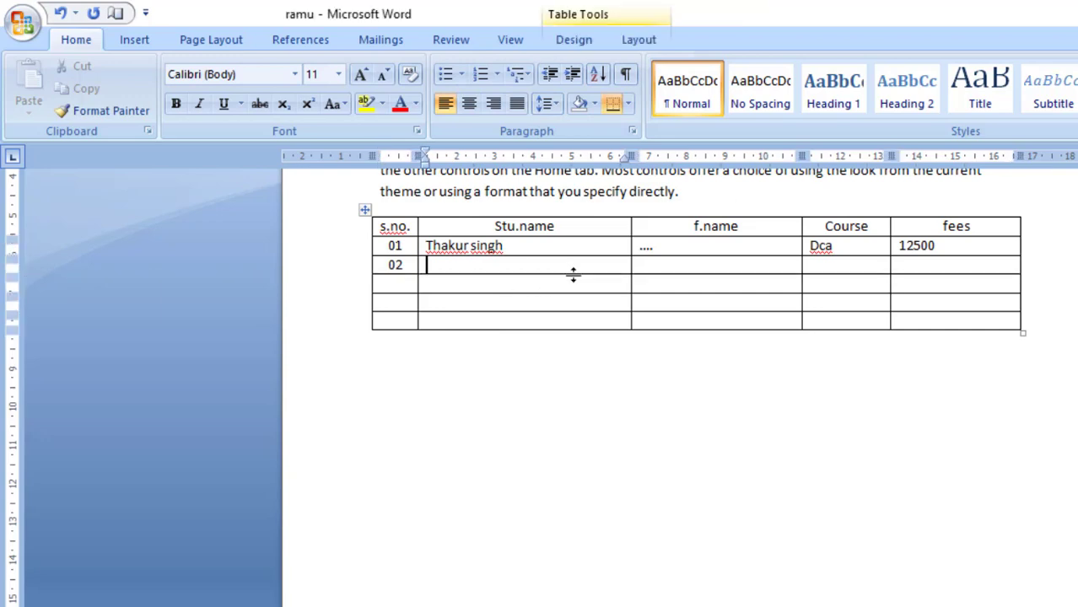
{"action": "left_click", "coordinate": [587, 48]}
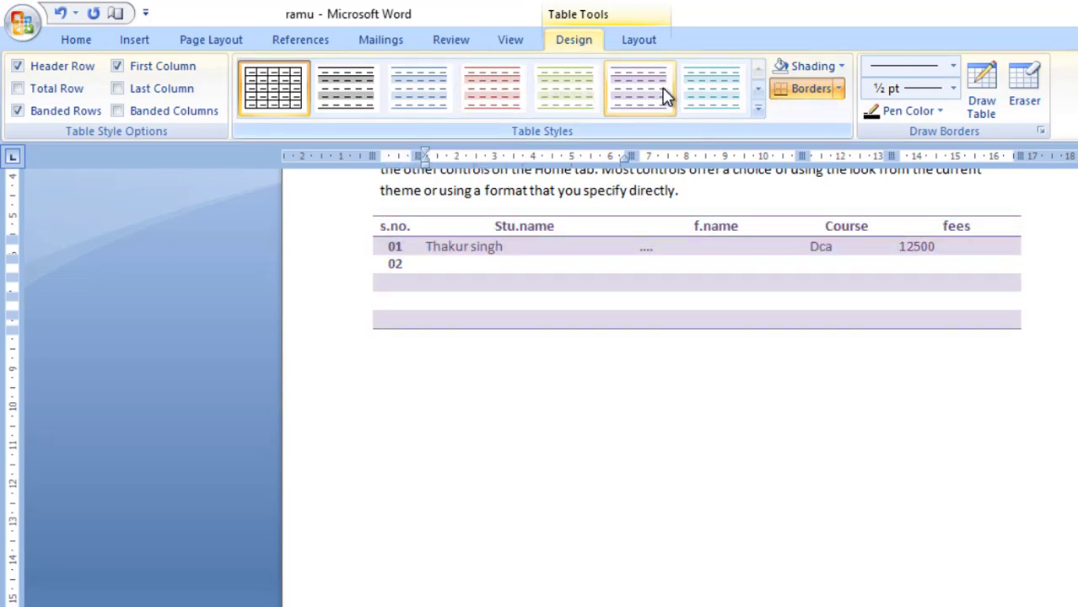
Step: Apply the black grid table style with bold headings and grey banded rows
{"action": "left_click", "coordinate": [758, 107]}
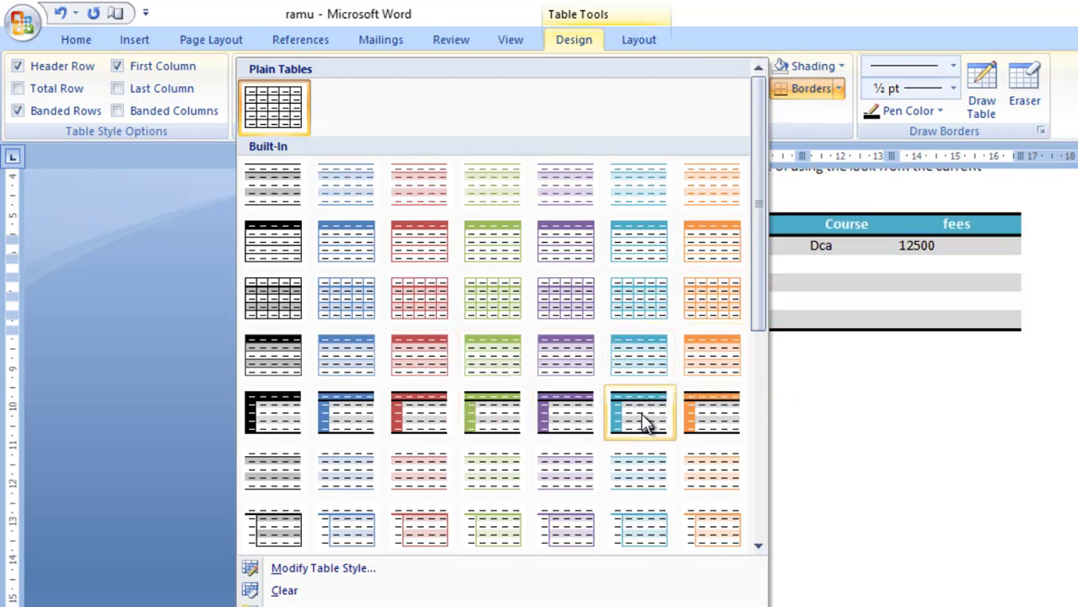
{"action": "left_click", "coordinate": [269, 311]}
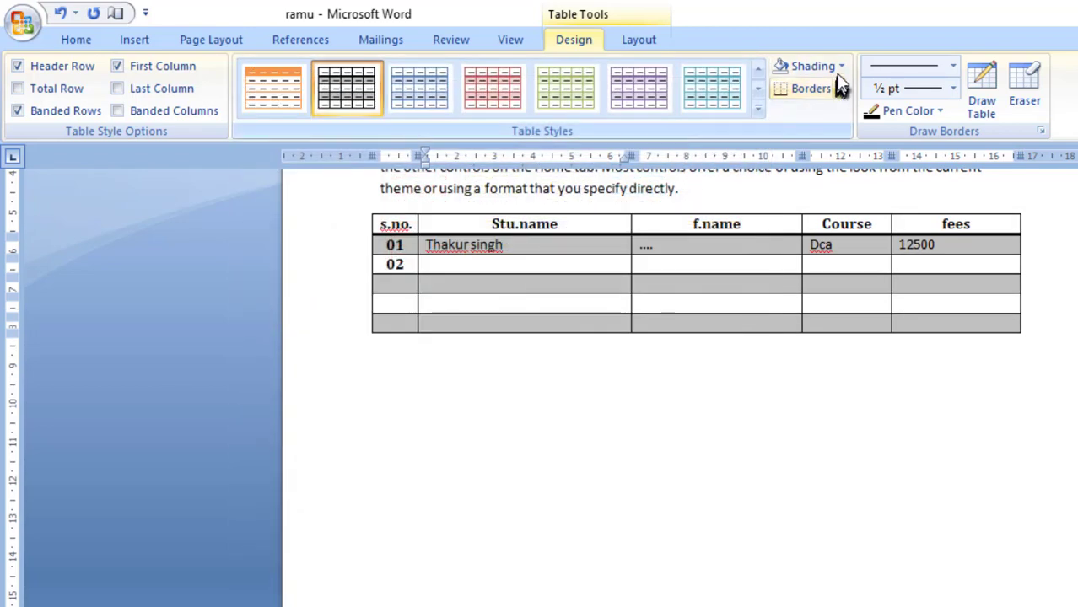
{"action": "left_click", "coordinate": [135, 41]}
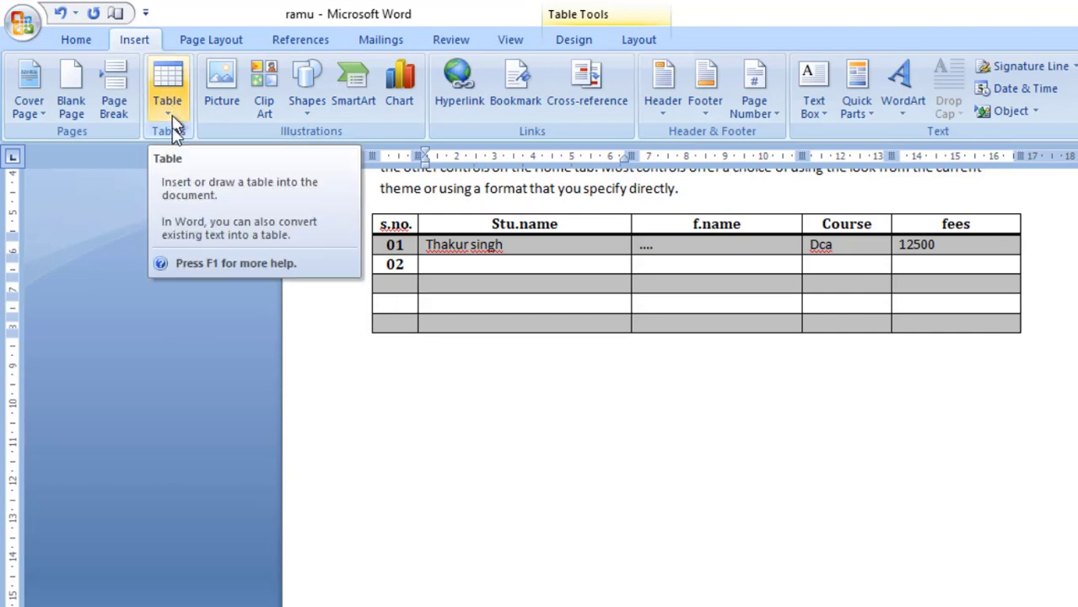
{"action": "left_click", "coordinate": [430, 414]}
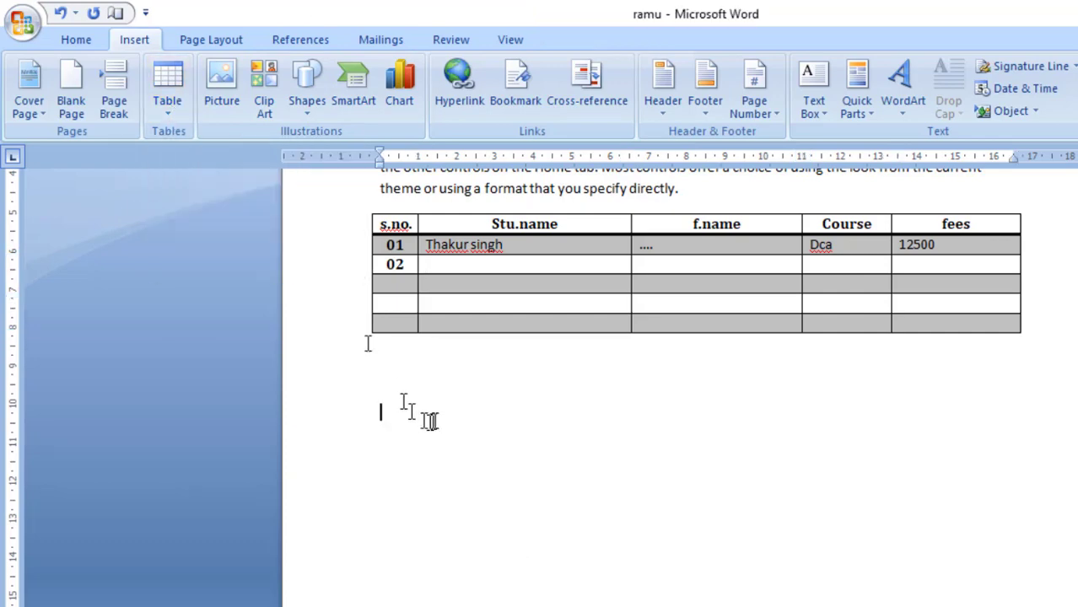
{"action": "left_click", "coordinate": [167, 93]}
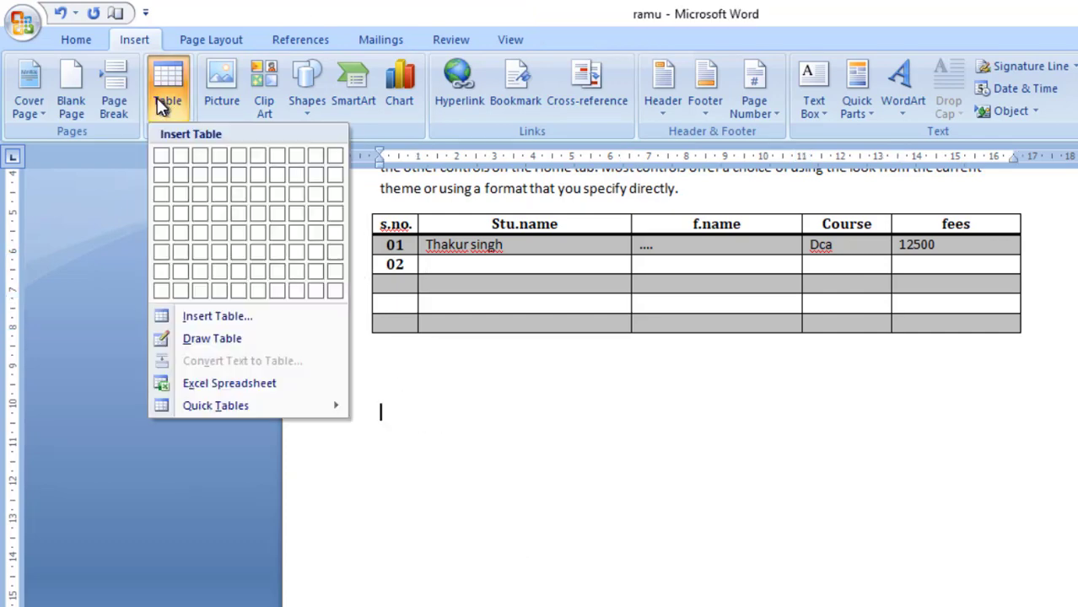
Step: Insert an empty 5 by 5 table with fixed column width below the student table
{"action": "left_click", "coordinate": [202, 319]}
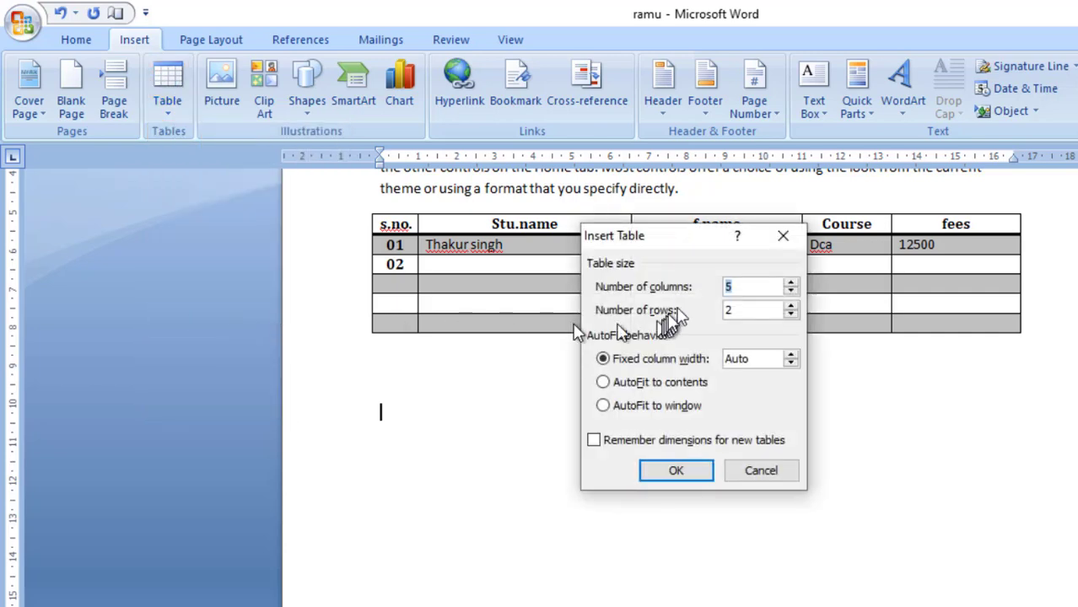
{"action": "left_click", "coordinate": [757, 290]}
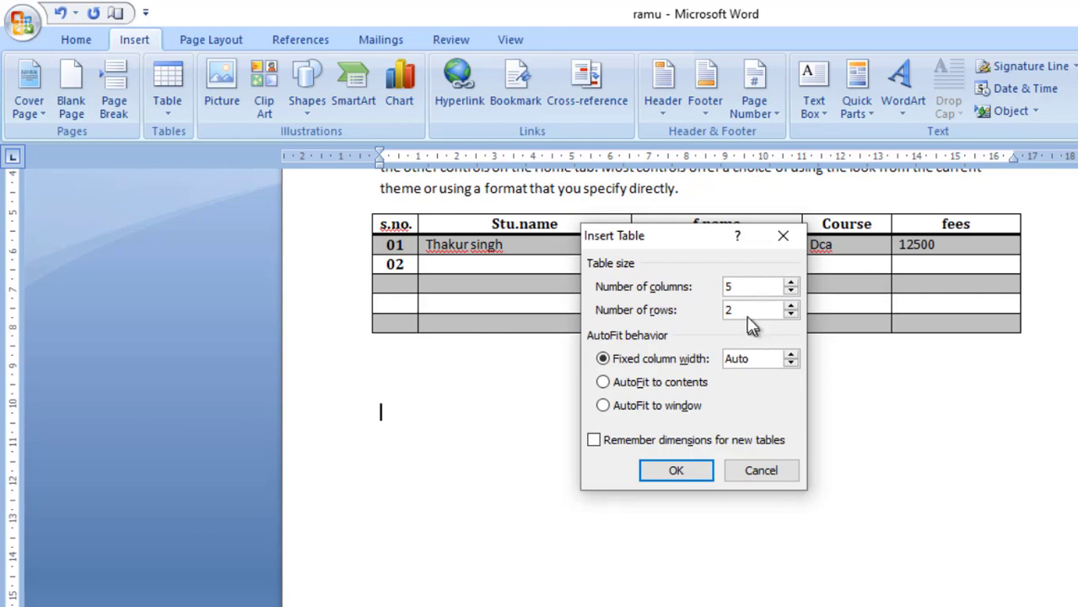
{"action": "left_click_drag", "start_coordinate": [747, 311], "coordinate": [711, 311]}
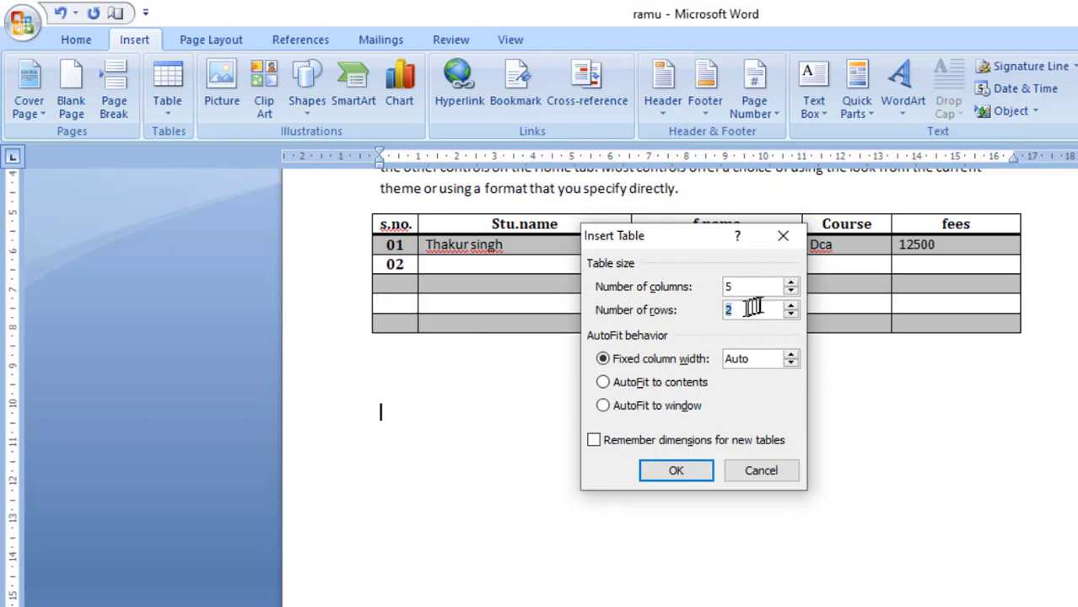
{"action": "type", "text": "5"}
{"action": "left_click", "coordinate": [637, 381]}
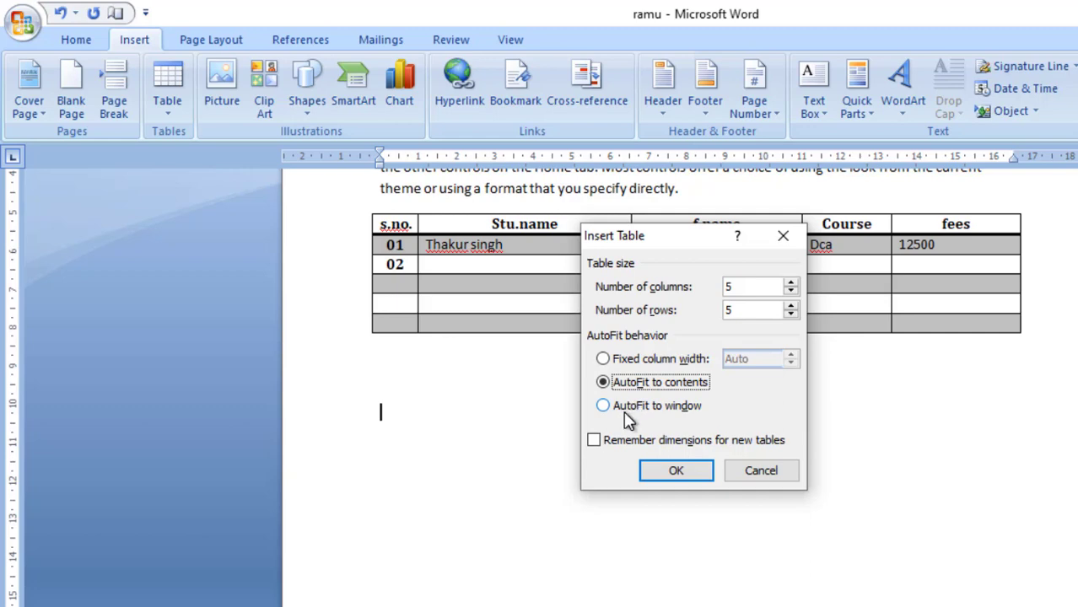
{"action": "left_click", "coordinate": [625, 413]}
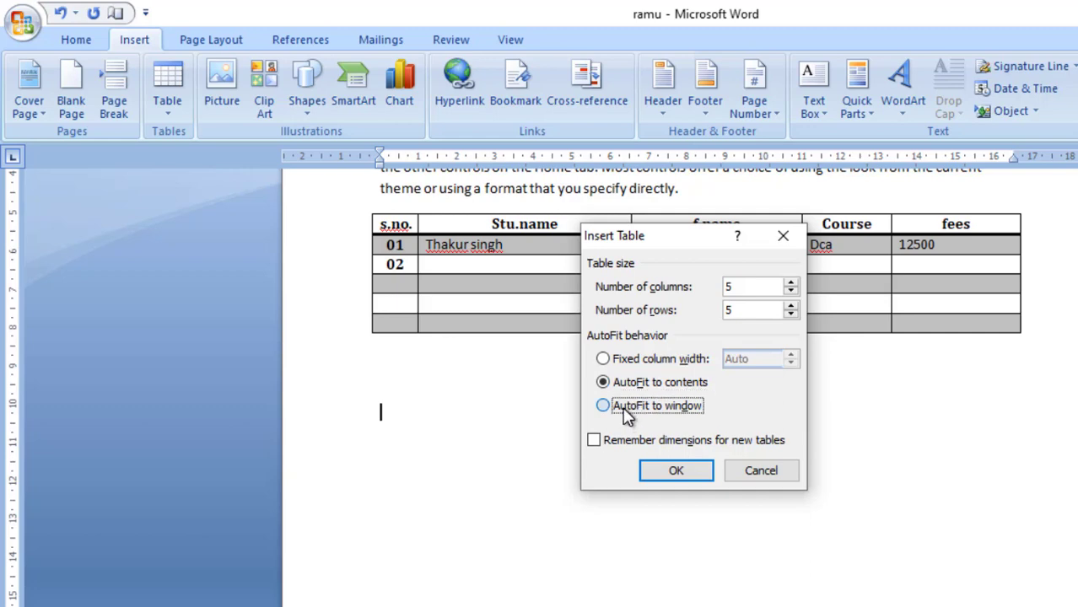
{"action": "left_click", "coordinate": [628, 358]}
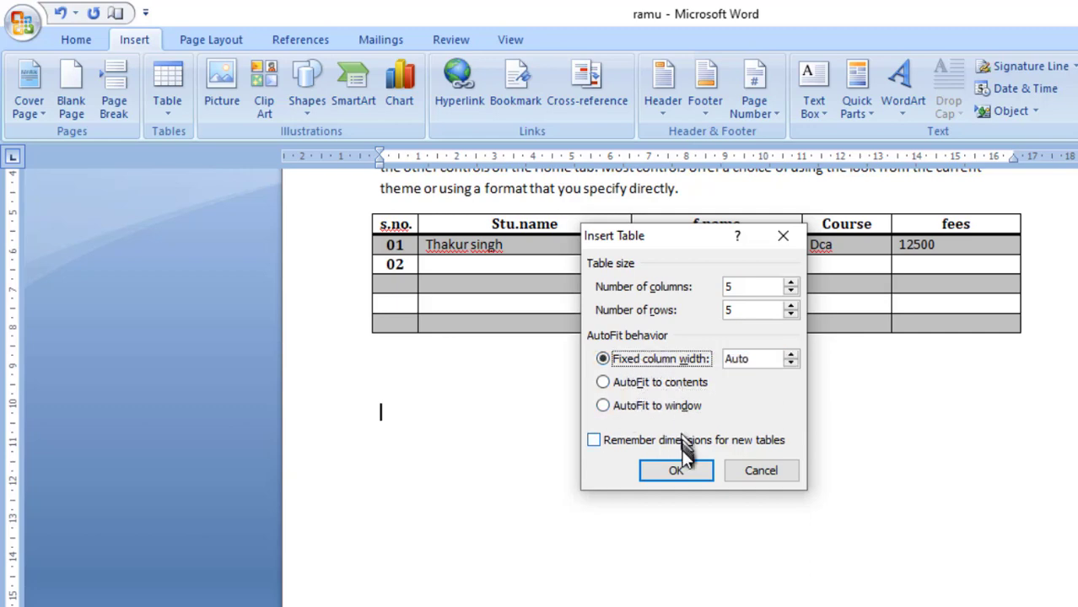
{"action": "left_click", "coordinate": [678, 469]}
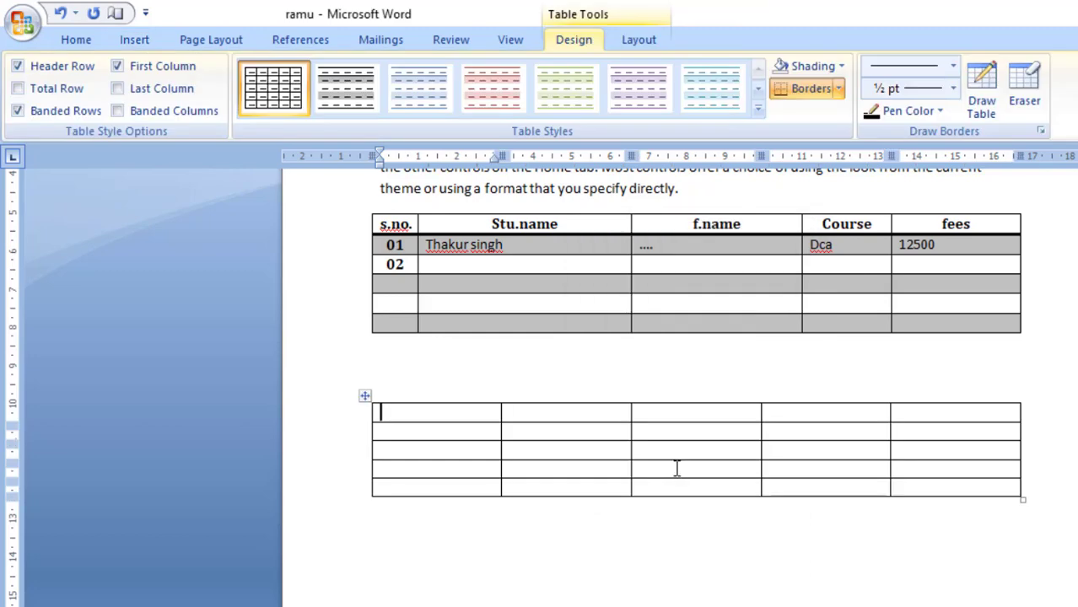
Step: Add a page break and draw a large table outline below the 5×5 table
{"action": "left_click", "coordinate": [590, 567]}
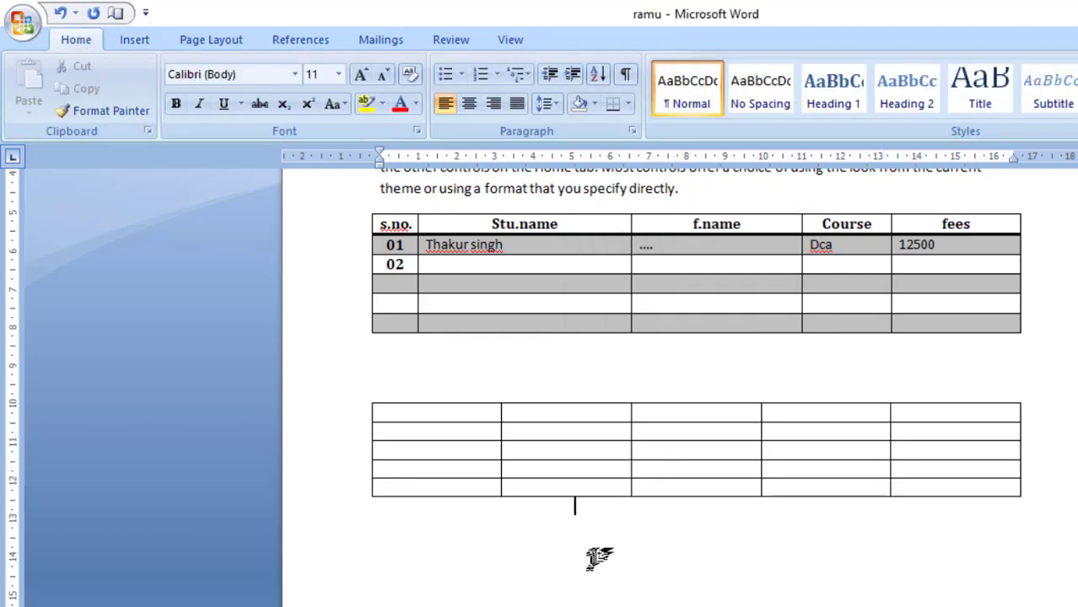
{"action": "key", "text": "ctrl+Return"}
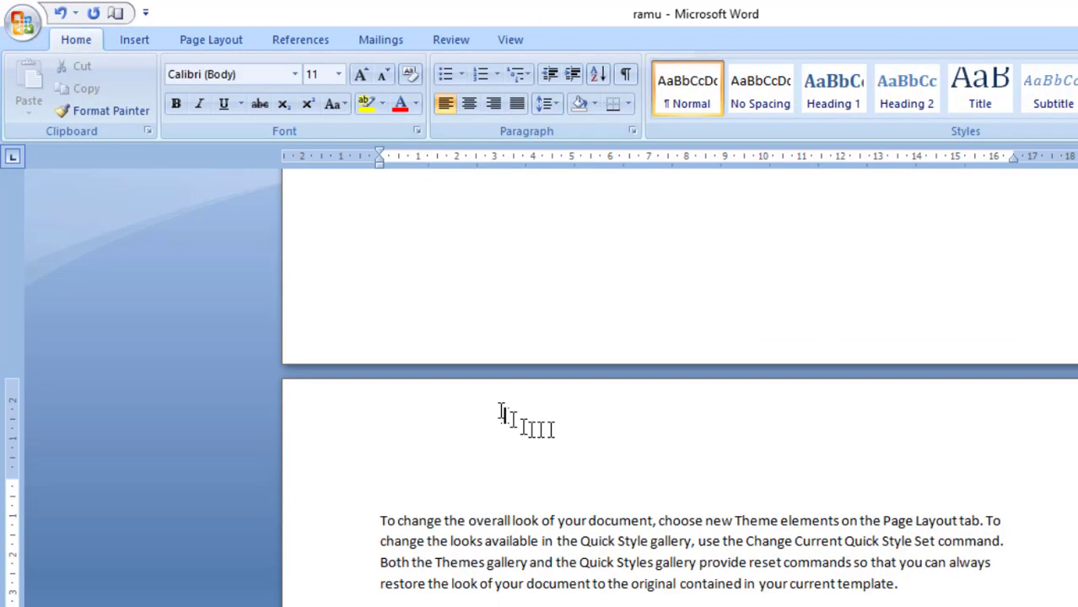
{"action": "left_click", "coordinate": [123, 38]}
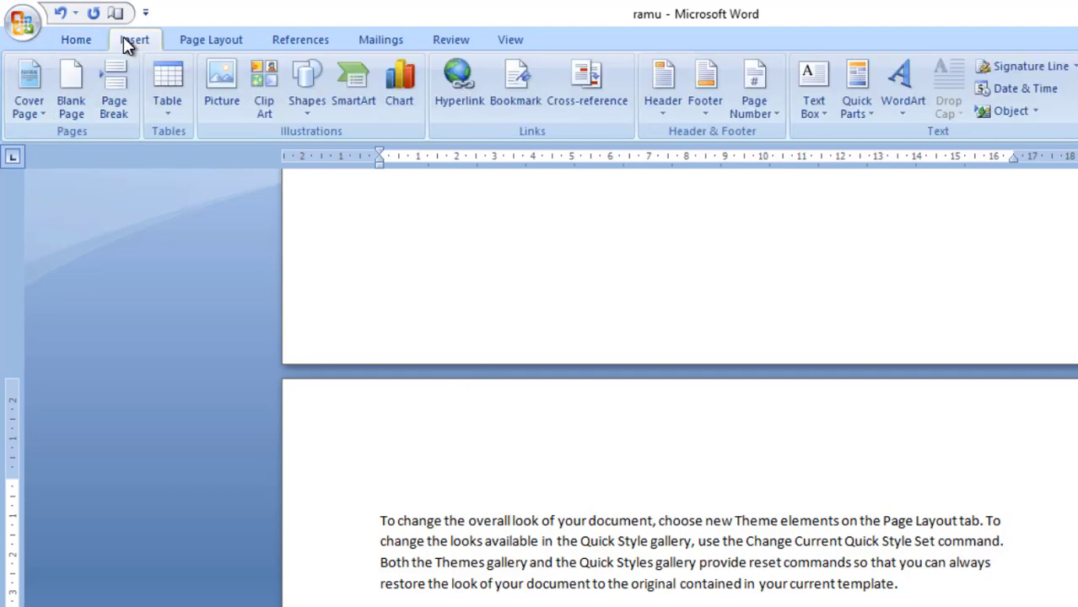
{"action": "left_click", "coordinate": [168, 118]}
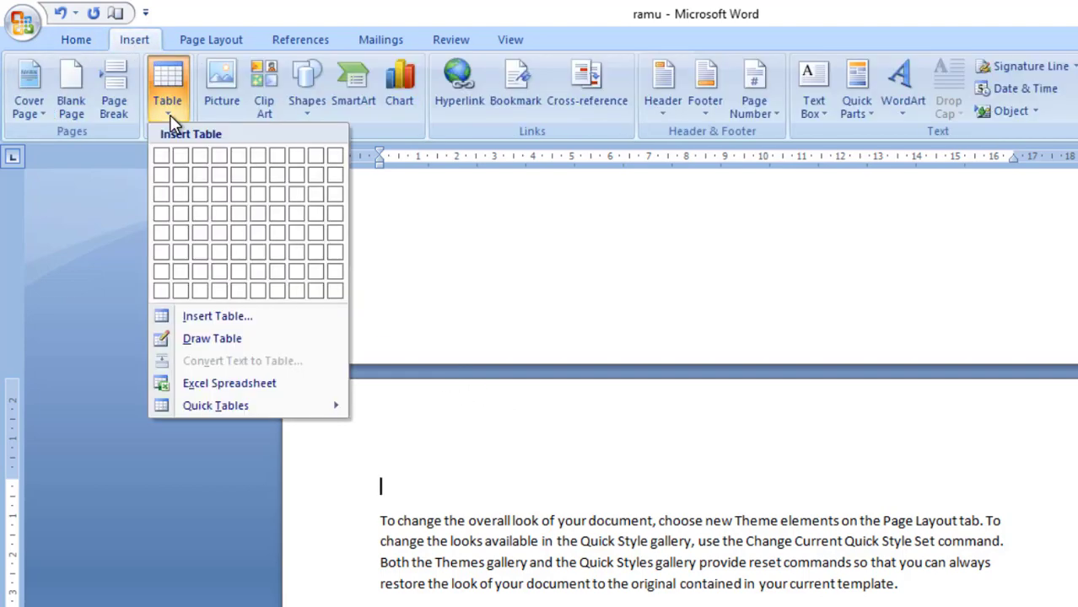
{"action": "left_click", "coordinate": [211, 339]}
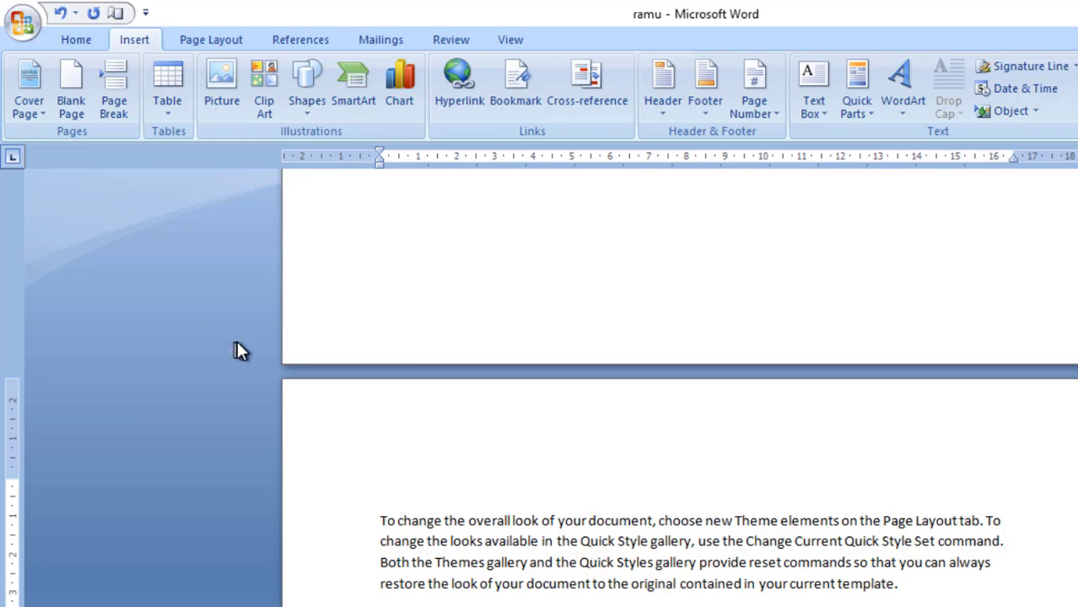
{"action": "scroll", "coordinate": [449, 304], "scroll_direction": "up", "scroll_amount": 8}
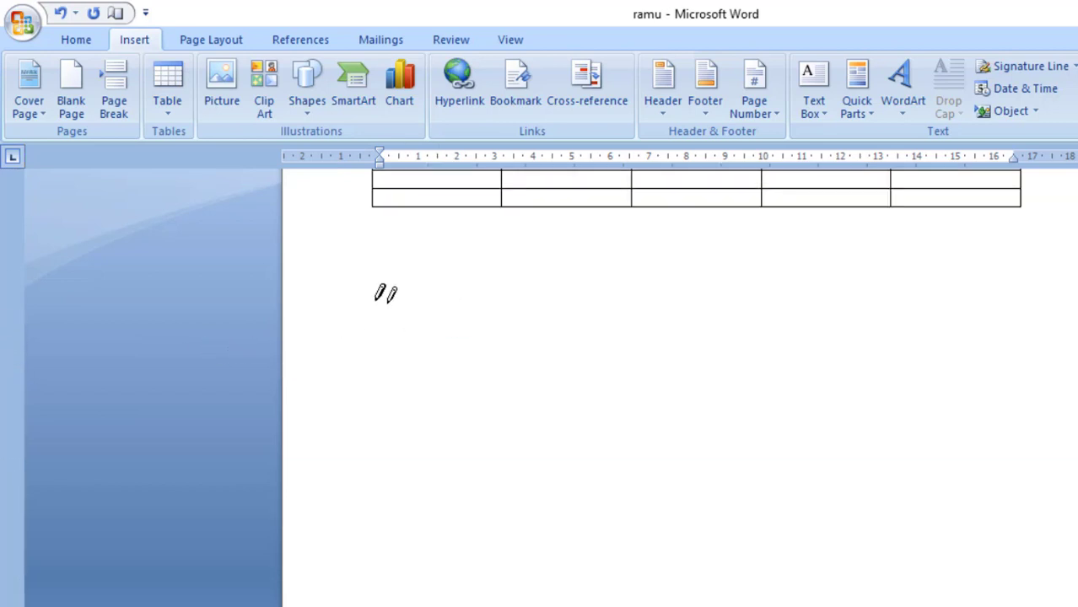
{"action": "mouse_move", "coordinate": [396, 382]}
{"action": "left_mouse_down"}
{"action": "mouse_move", "coordinate": [563, 606]}
{"action": "mouse_move", "coordinate": [932, 606]}
{"action": "left_mouse_up"}
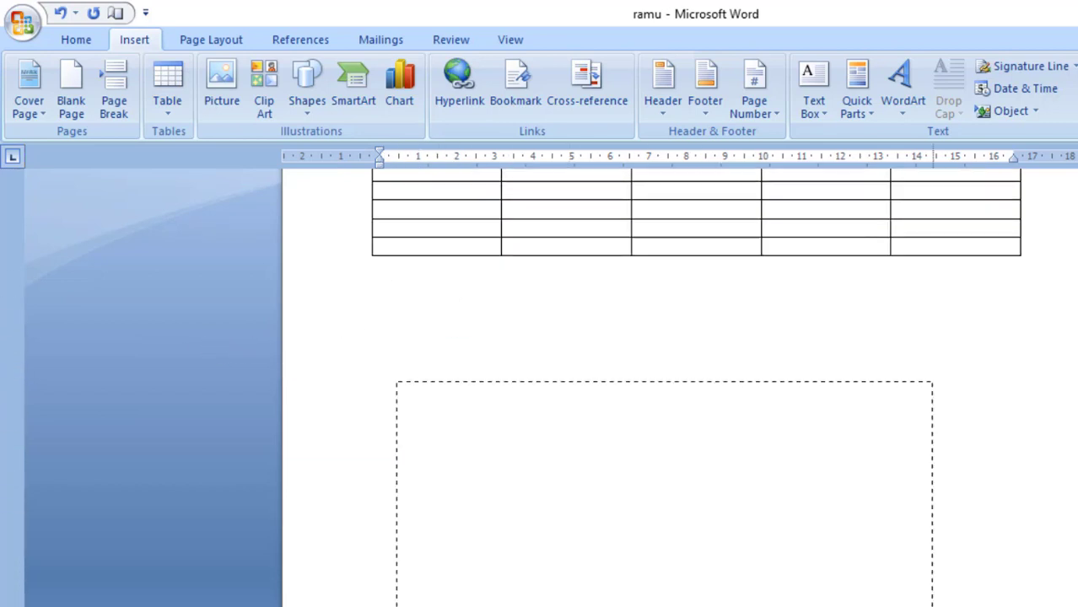
{"action": "left_click_drag", "start_coordinate": [1021, 606], "coordinate": [1020, 606]}
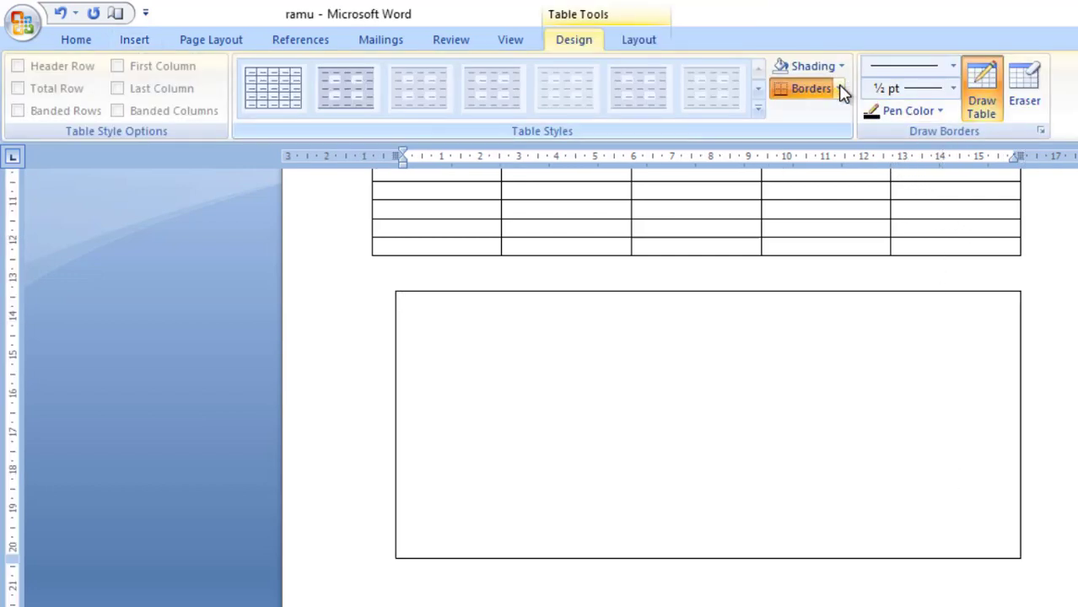
Step: Set the table pen to a thick line style, 3 pt weight and red colour
{"action": "left_click", "coordinate": [954, 68]}
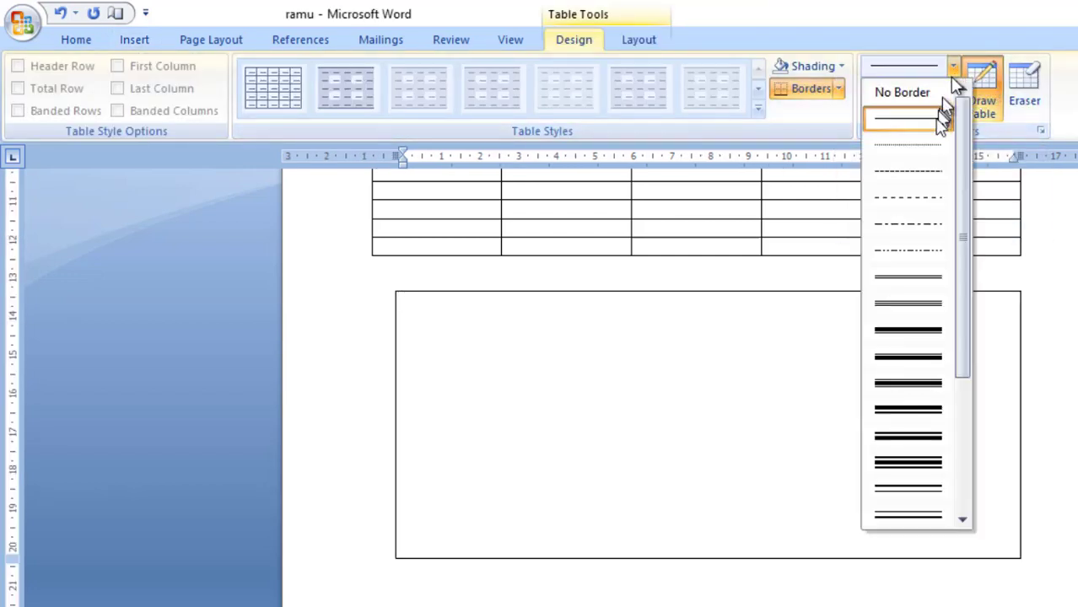
{"action": "left_click", "coordinate": [900, 346]}
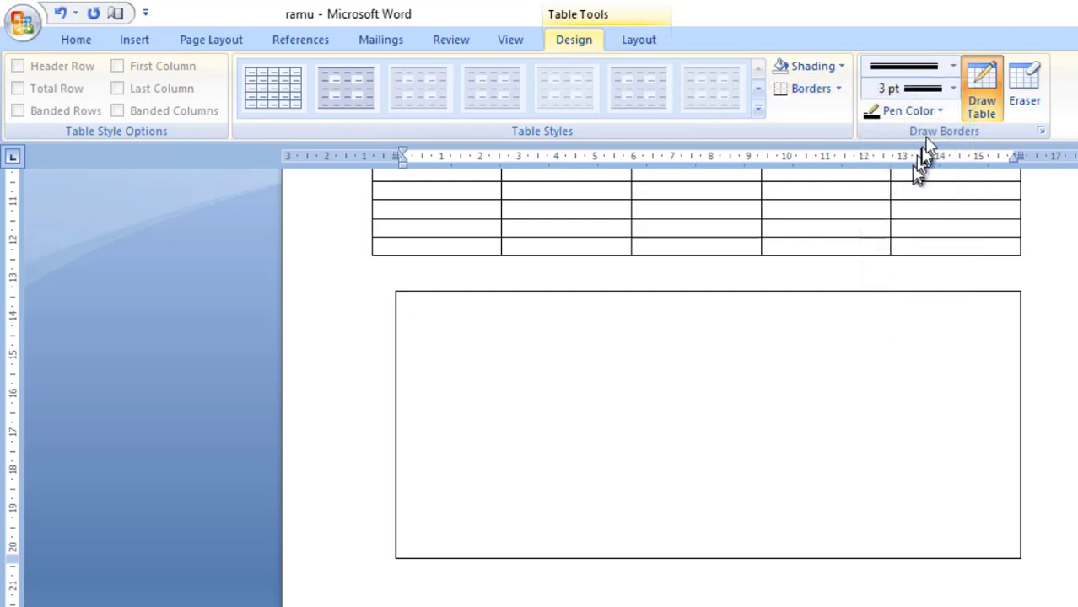
{"action": "left_click", "coordinate": [955, 90]}
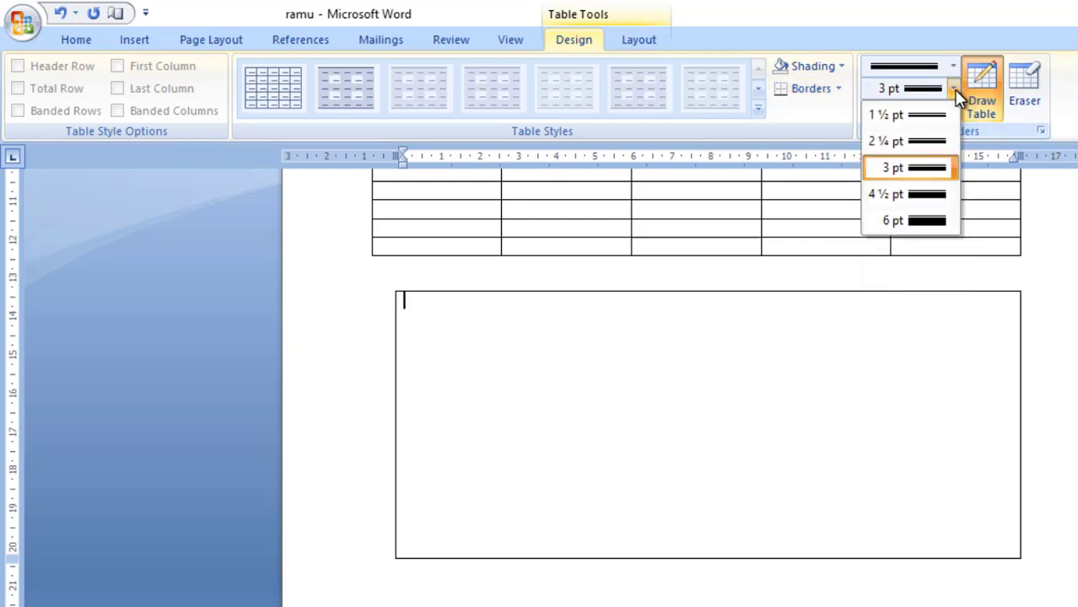
{"action": "left_click", "coordinate": [924, 168]}
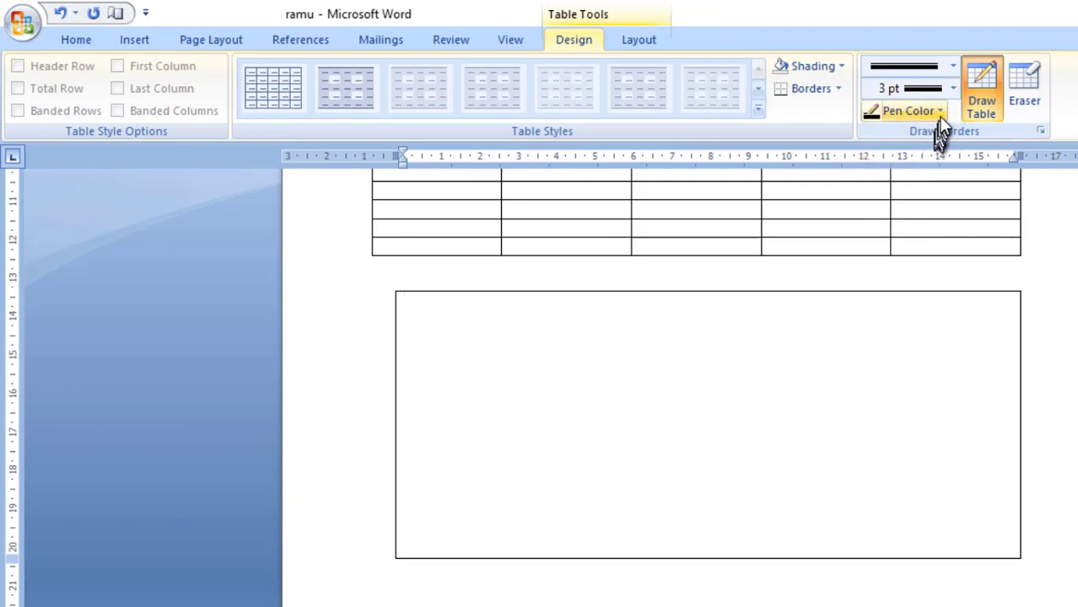
{"action": "left_click", "coordinate": [937, 116]}
{"action": "left_click", "coordinate": [890, 287]}
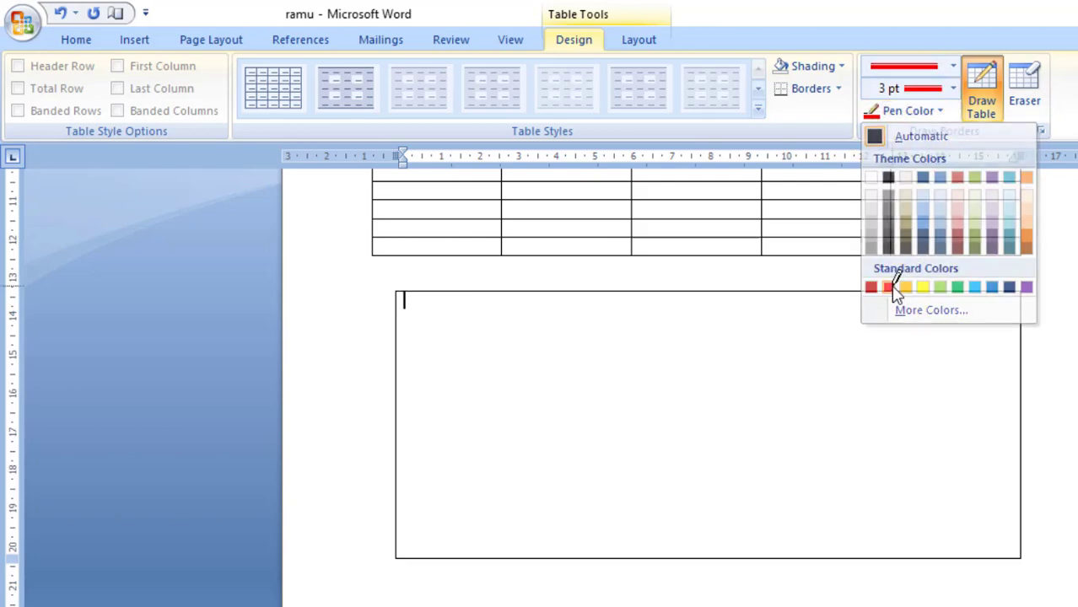
Step: Draw red vertical and horizontal borders dividing the drawn table into a 4×4 grid
{"action": "left_click_drag", "start_coordinate": [507, 296], "coordinate": [507, 540]}
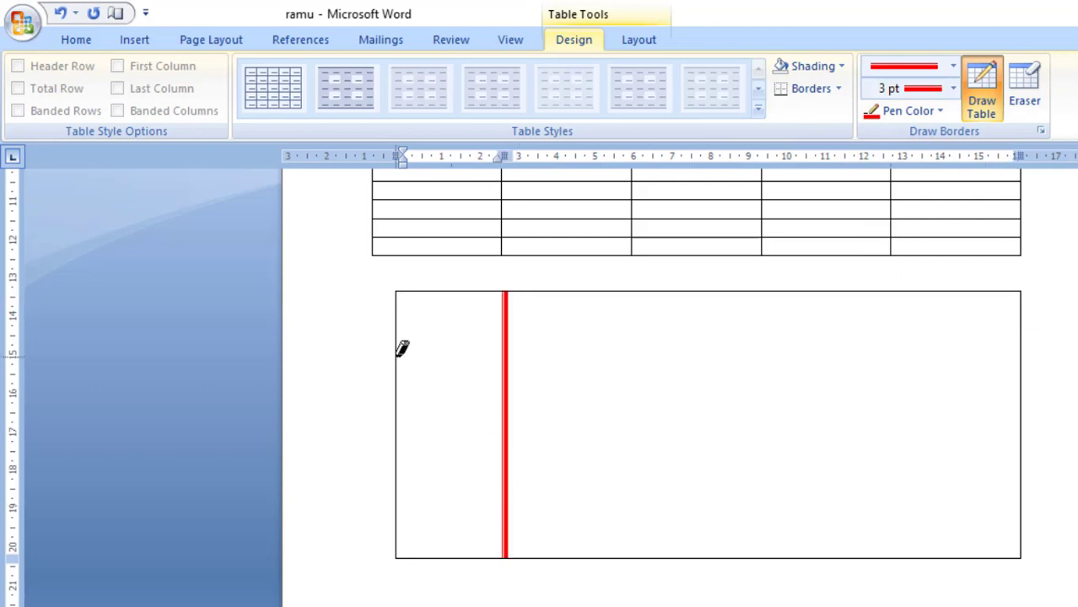
{"action": "left_click_drag", "start_coordinate": [398, 357], "coordinate": [901, 355]}
{"action": "left_click_drag", "start_coordinate": [852, 295], "coordinate": [854, 556]}
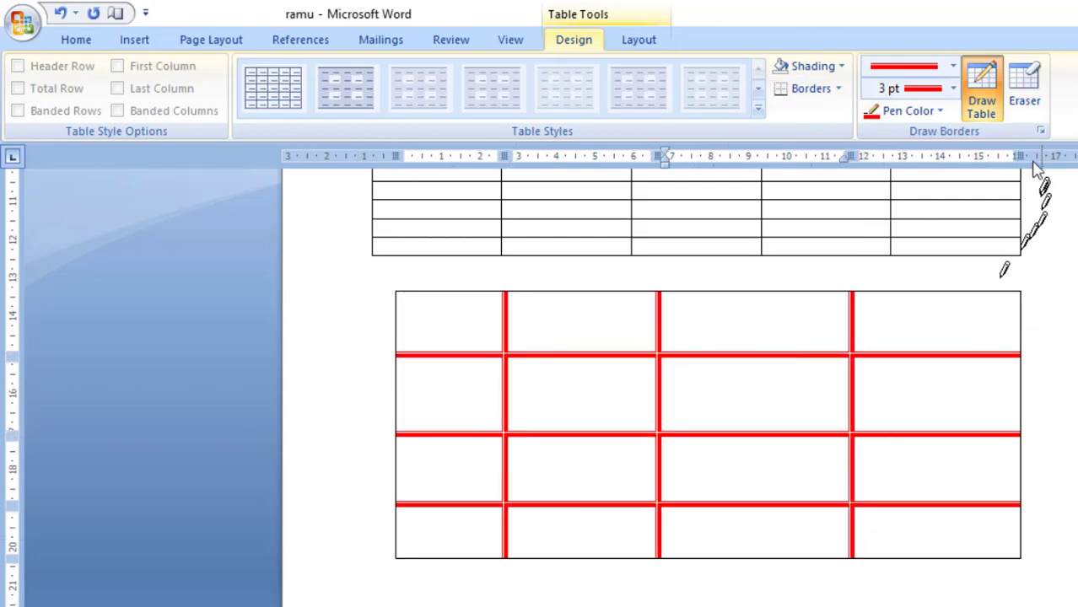
{"action": "left_click", "coordinate": [1022, 106]}
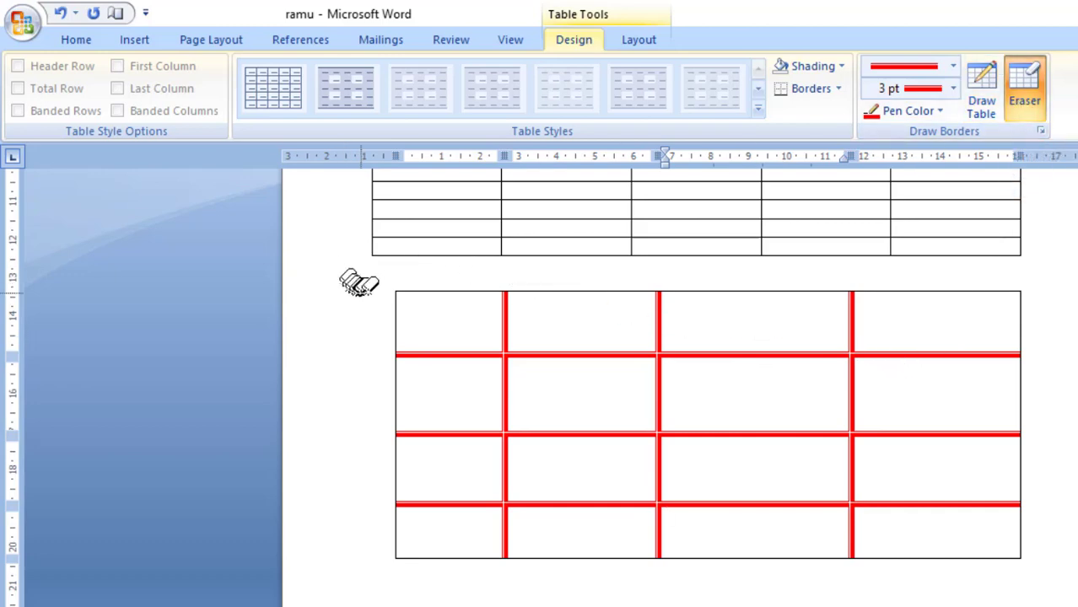
Step: Erase the inner borders in the drawn table's top and lower rows, then bring up the Insert Table options
{"action": "mouse_move", "coordinate": [389, 281]}
{"action": "left_mouse_down"}
{"action": "mouse_move", "coordinate": [404, 313]}
{"action": "mouse_move", "coordinate": [616, 366]}
{"action": "mouse_move", "coordinate": [744, 368]}
{"action": "mouse_move", "coordinate": [739, 378]}
{"action": "left_mouse_up"}
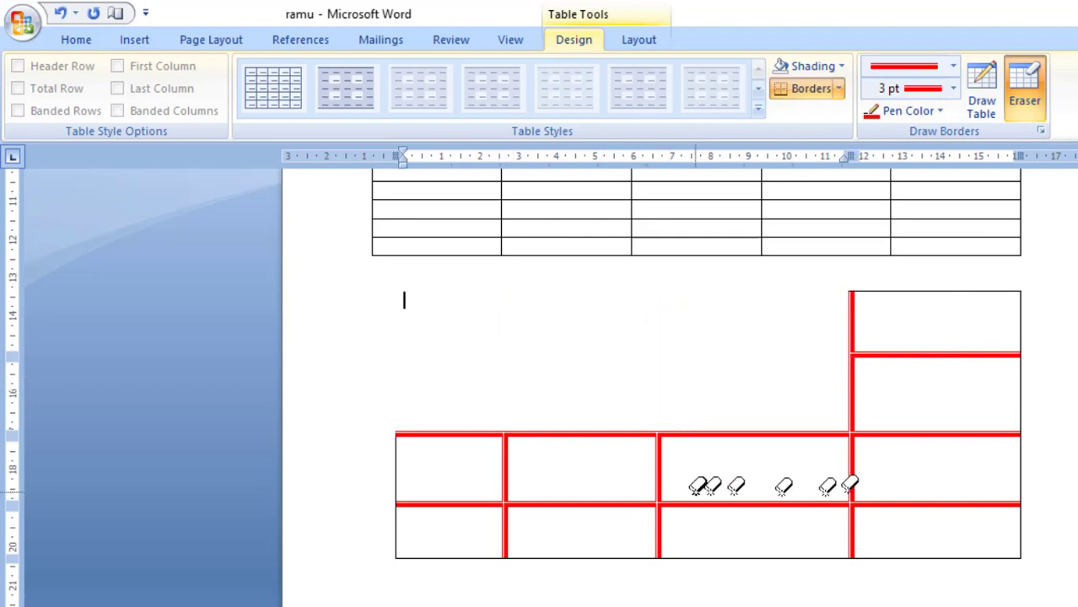
{"action": "mouse_move", "coordinate": [572, 463]}
{"action": "left_mouse_down"}
{"action": "mouse_move", "coordinate": [670, 523]}
{"action": "mouse_move", "coordinate": [711, 520]}
{"action": "mouse_move", "coordinate": [716, 531]}
{"action": "left_mouse_up"}
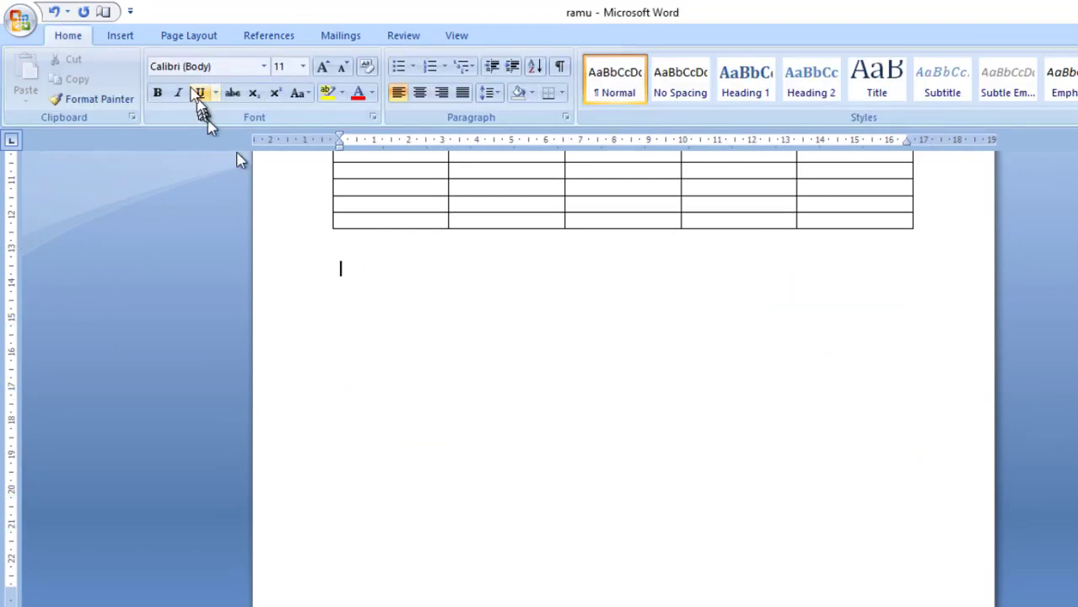
{"action": "left_click", "coordinate": [121, 38]}
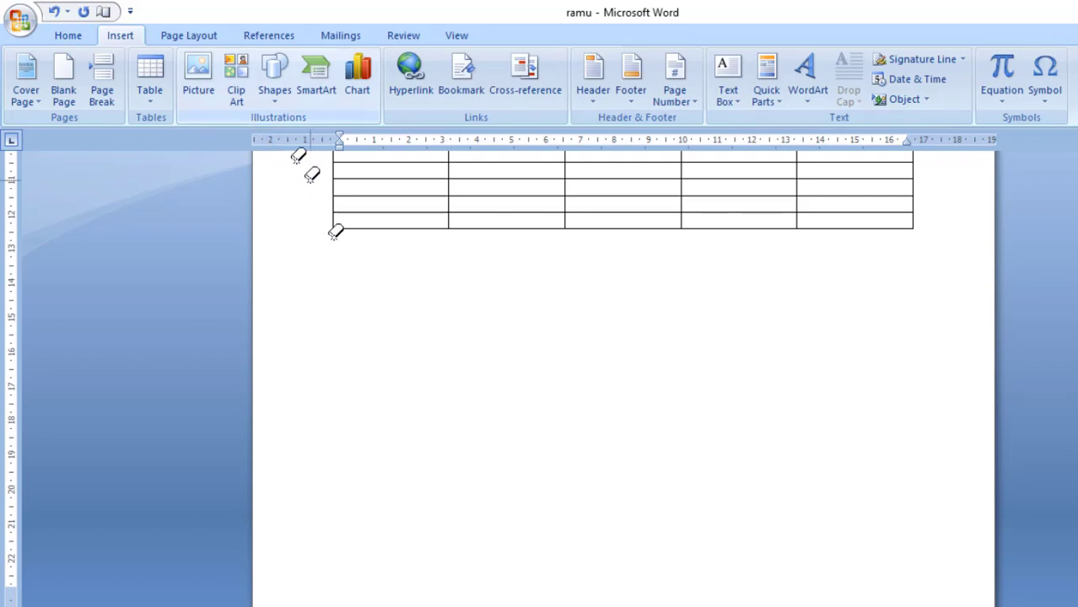
{"action": "left_click", "coordinate": [158, 102]}
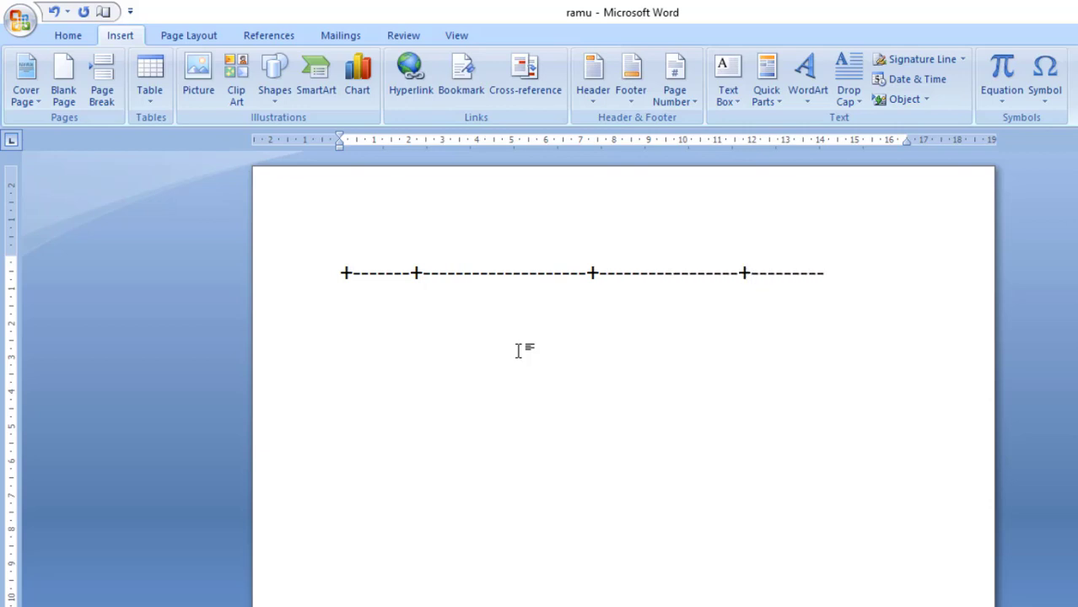
Step: AutoFormat a plus-and-dash line into a table, add rows with Tab, then delete it all
{"action": "type", "text": "-------+"}
{"action": "key", "text": "Return"}
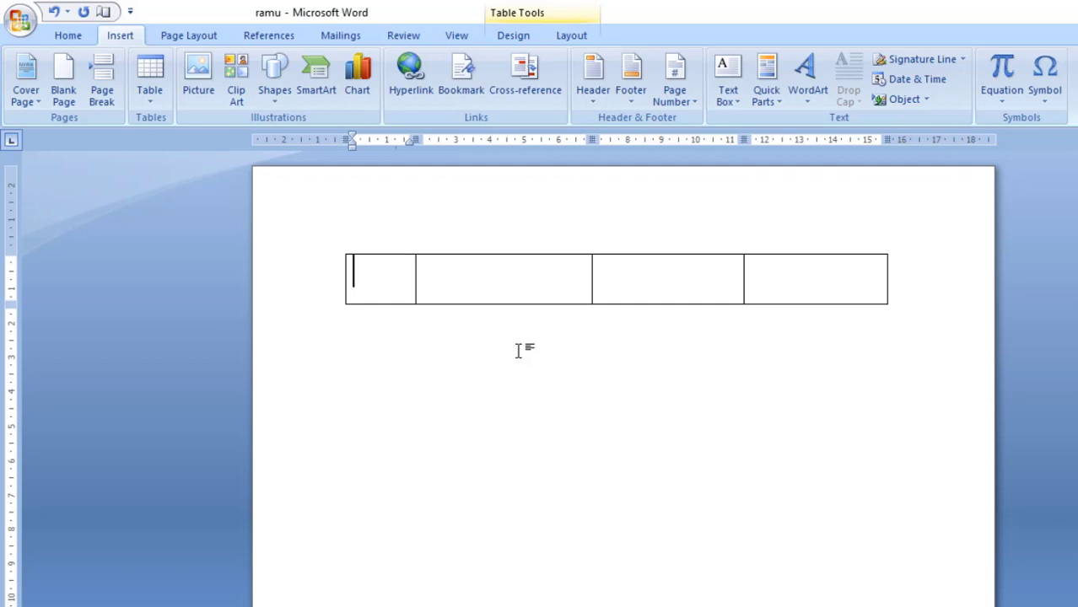
{"action": "key", "text": "Tab"}
{"action": "key", "text": "Tab"}
{"action": "key", "text": "Tab"}
{"action": "key", "text": "Tab"}
{"action": "key", "text": "Tab"}
{"action": "key", "text": "Tab"}
{"action": "key", "text": "Tab"}
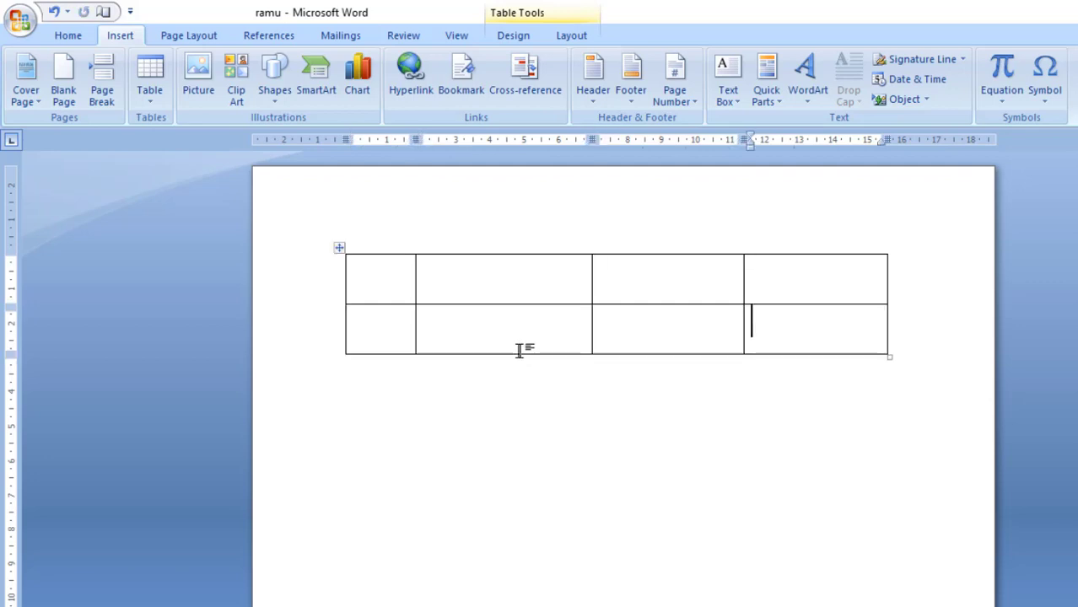
{"action": "key", "text": "Tab"}
{"action": "key", "text": "Tab"}
{"action": "key", "text": "Tab"}
{"action": "key", "text": "Tab"}
{"action": "key", "text": "Tab"}
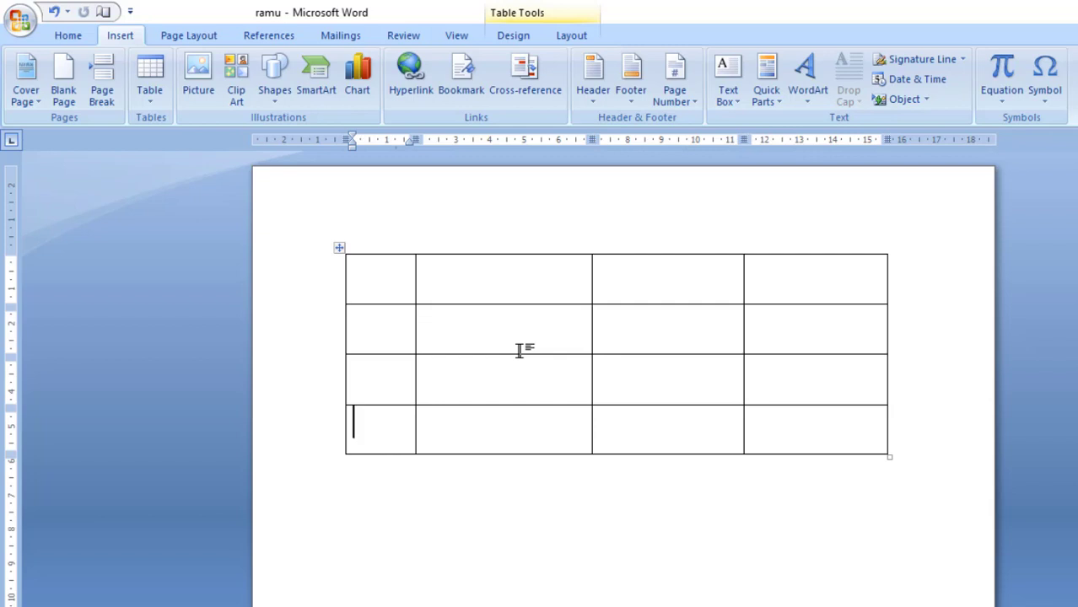
{"action": "key", "text": "ctrl+a"}
{"action": "key", "text": "Delete"}
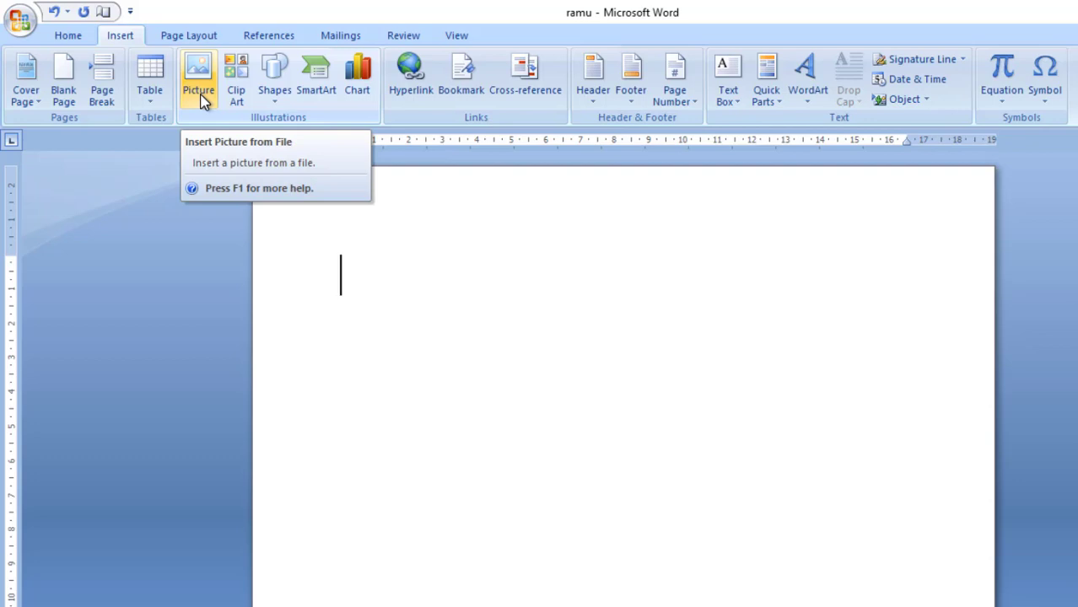
Step: Centre the first line and type a name heading followed by lines of filler text
{"action": "key", "text": "ctrl+e"}
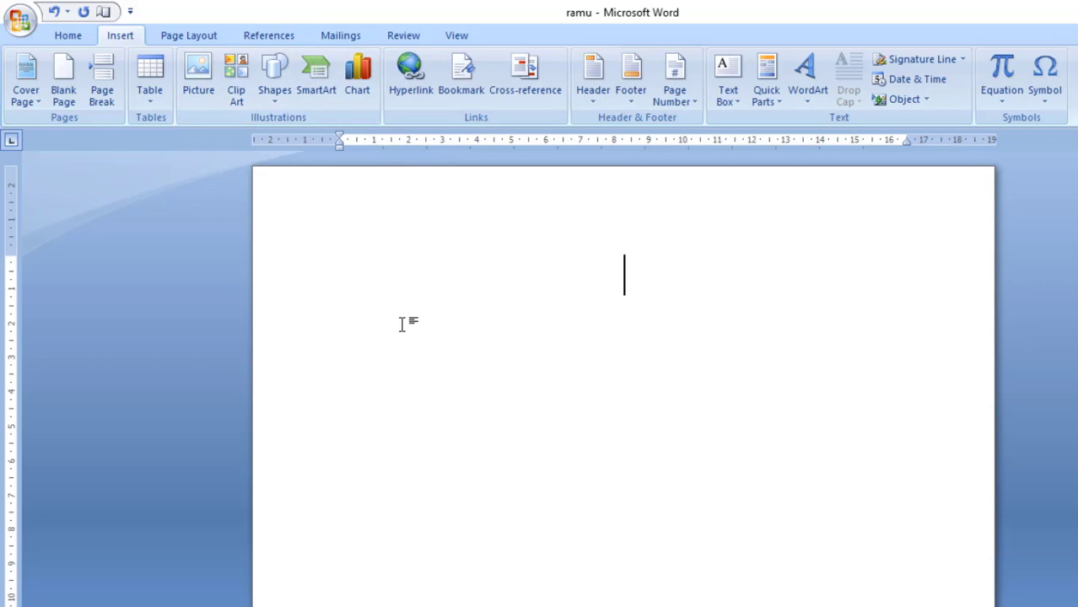
{"action": "type", "text": "SALMAN KHAN "}
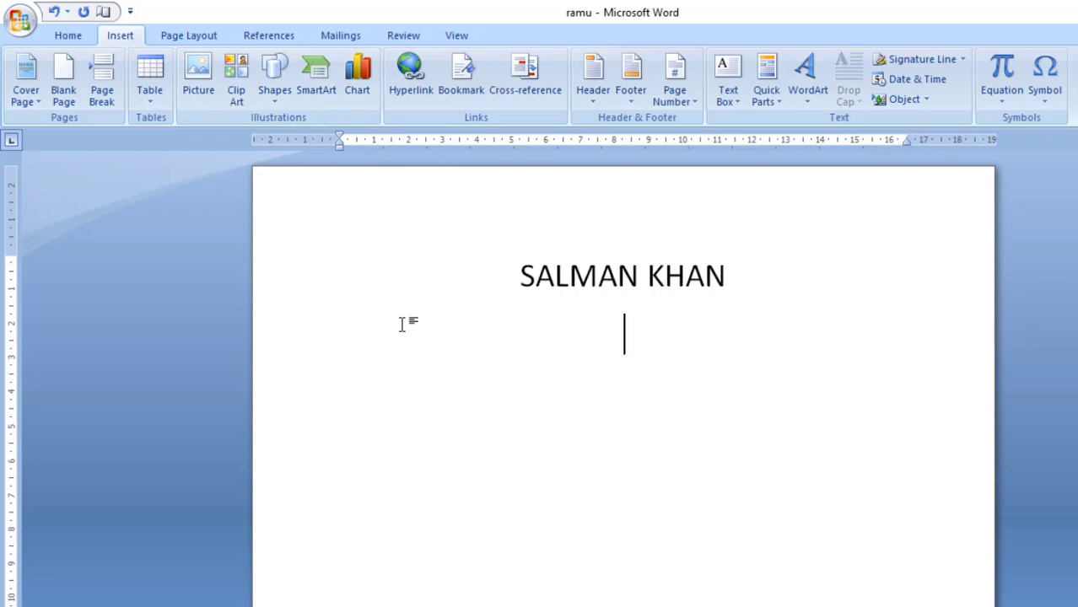
{"action": "type", "text": "KL JDLFJSDLFKJSDLFJLKFJLK"}
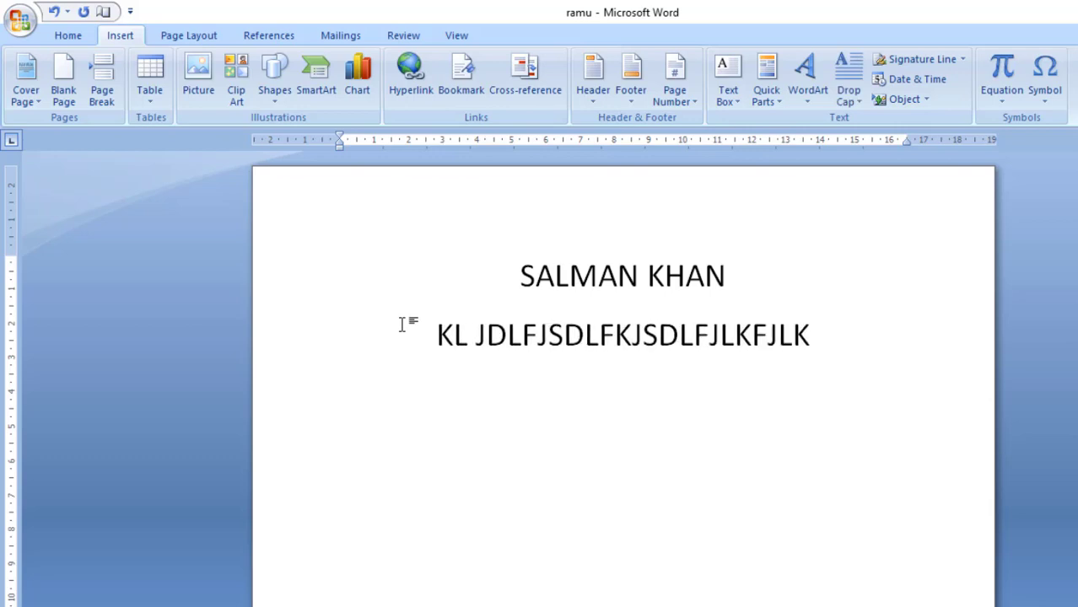
{"action": "type", "text": "FJLSKFJLKFJ SJDFK JJF JFKJ FKSDKJKJF"}
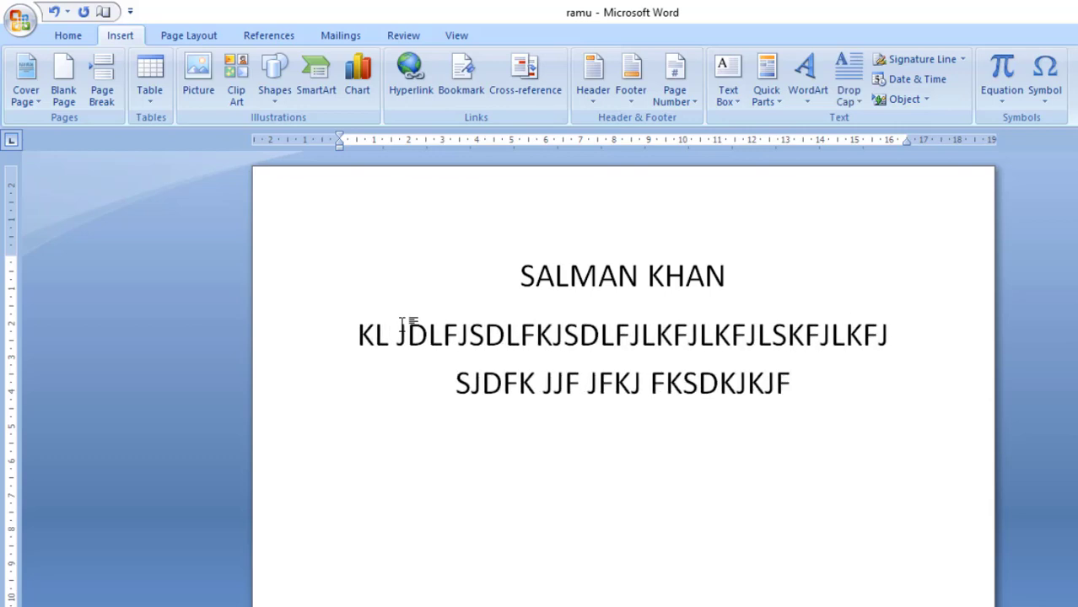
{"action": "type", "text": "KSJFKJFKSJDFJ"}
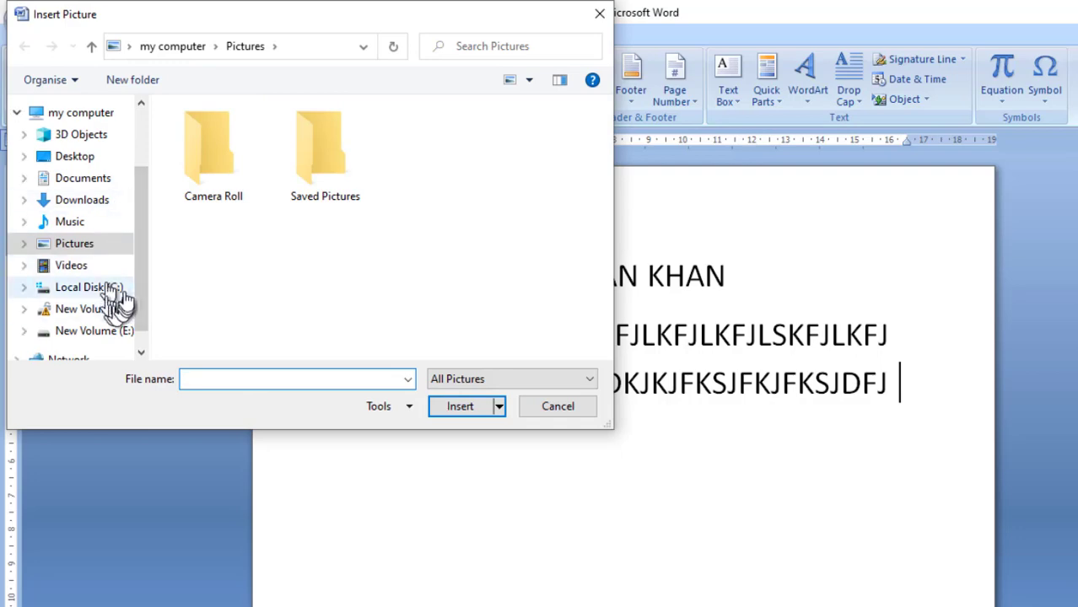
Step: Insert picture 71076308 from the wallpaper folder on the D: drive
{"action": "left_click", "coordinate": [114, 317]}
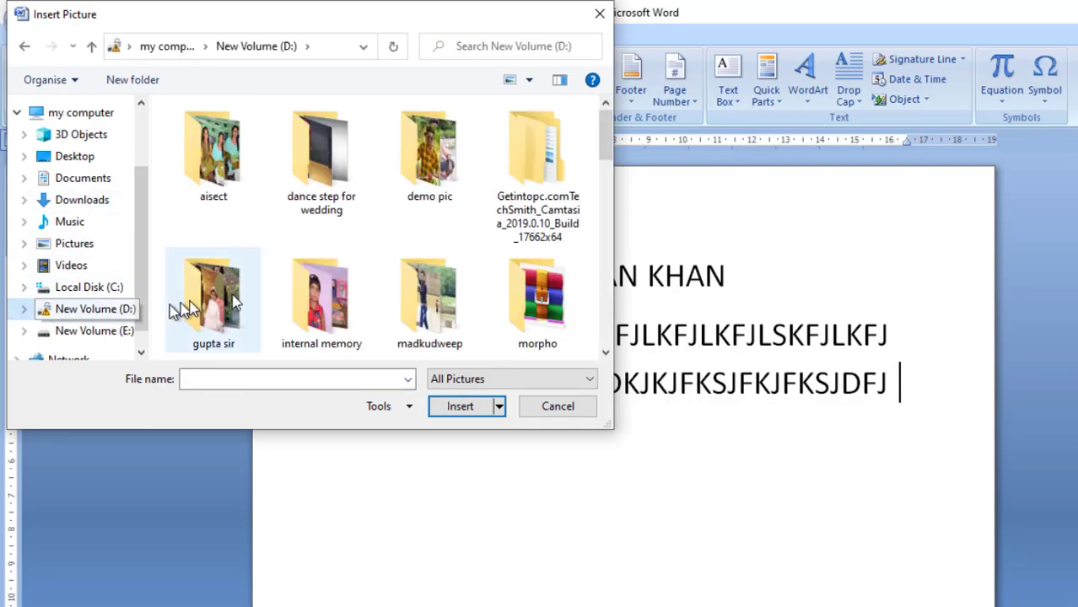
{"action": "scroll", "coordinate": [473, 236], "scroll_direction": "down", "scroll_amount": 6}
{"action": "scroll", "coordinate": [472, 237], "scroll_direction": "down", "scroll_amount": 2}
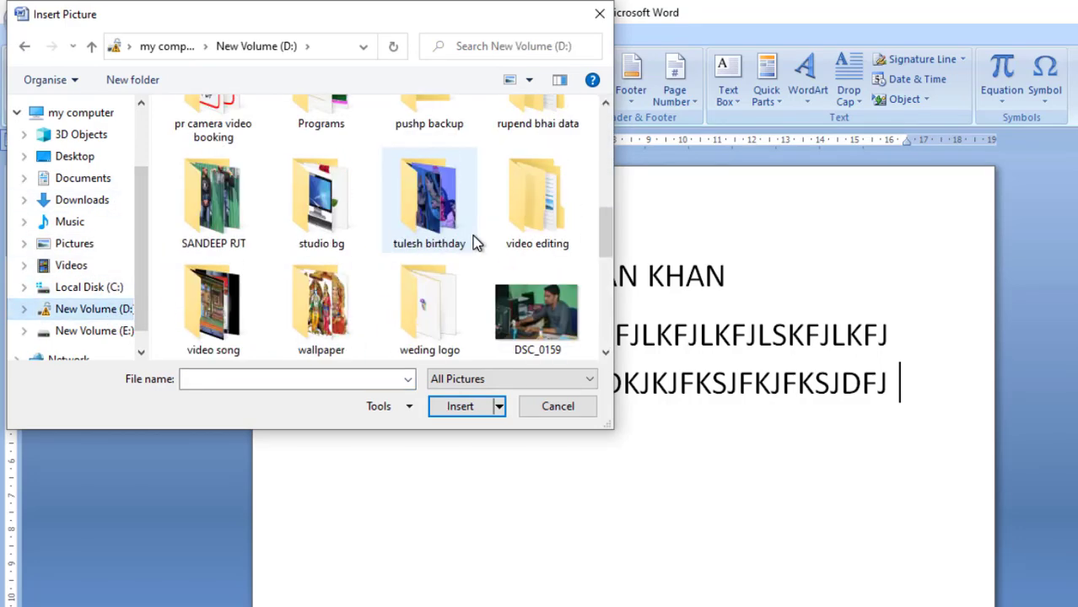
{"action": "scroll", "coordinate": [472, 236], "scroll_direction": "down", "scroll_amount": 2}
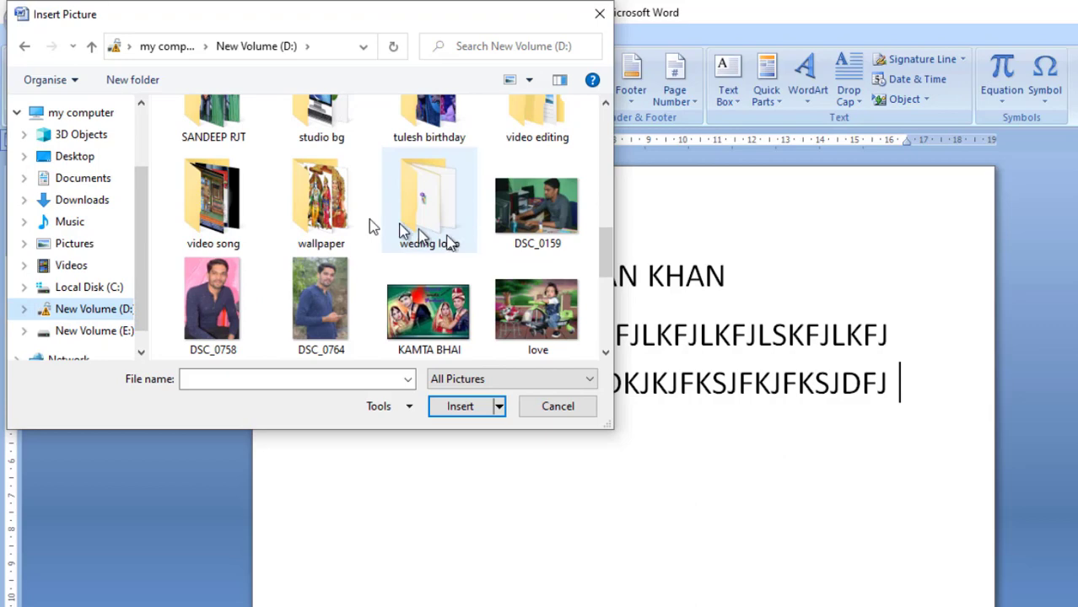
{"action": "double_click", "coordinate": [325, 214]}
{"action": "scroll", "coordinate": [473, 234], "scroll_direction": "down", "scroll_amount": 2}
{"action": "scroll", "coordinate": [487, 218], "scroll_direction": "down", "scroll_amount": 3}
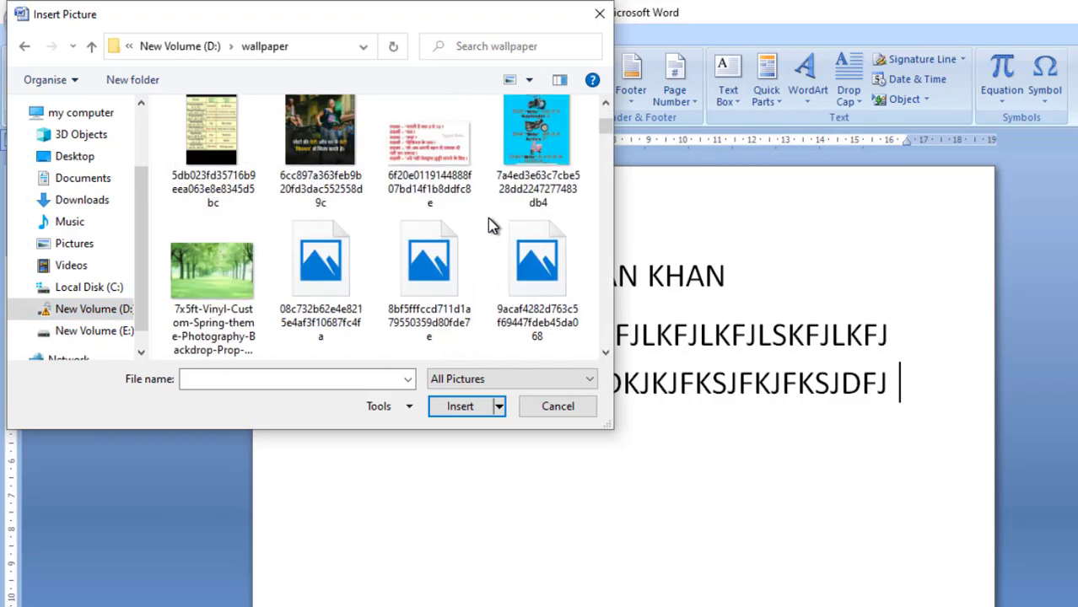
{"action": "scroll", "coordinate": [487, 218], "scroll_direction": "down", "scroll_amount": 3}
{"action": "scroll", "coordinate": [469, 225], "scroll_direction": "down", "scroll_amount": 10}
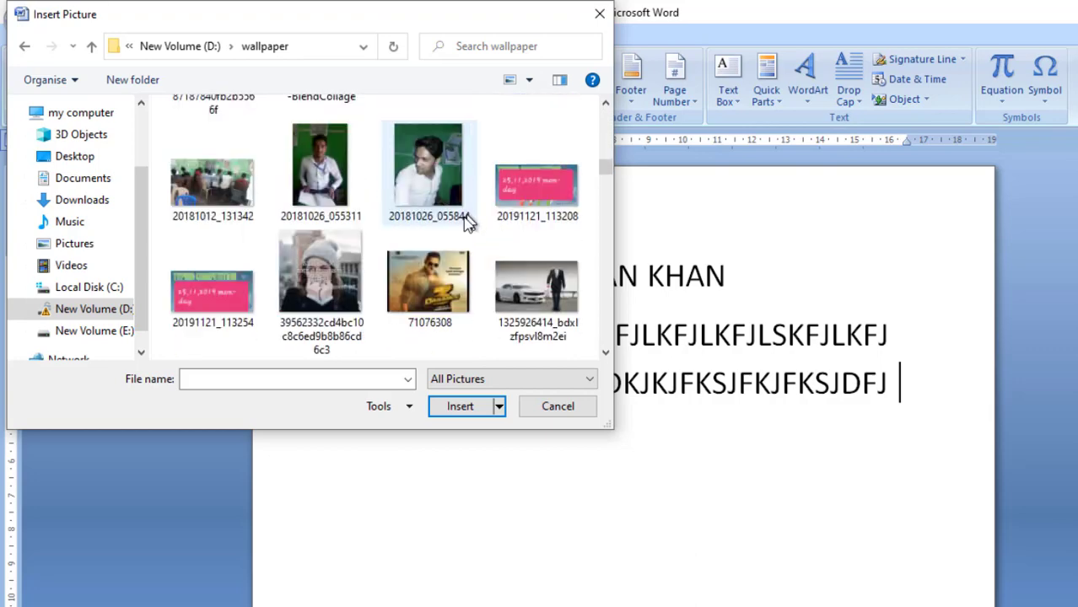
{"action": "left_click", "coordinate": [430, 289]}
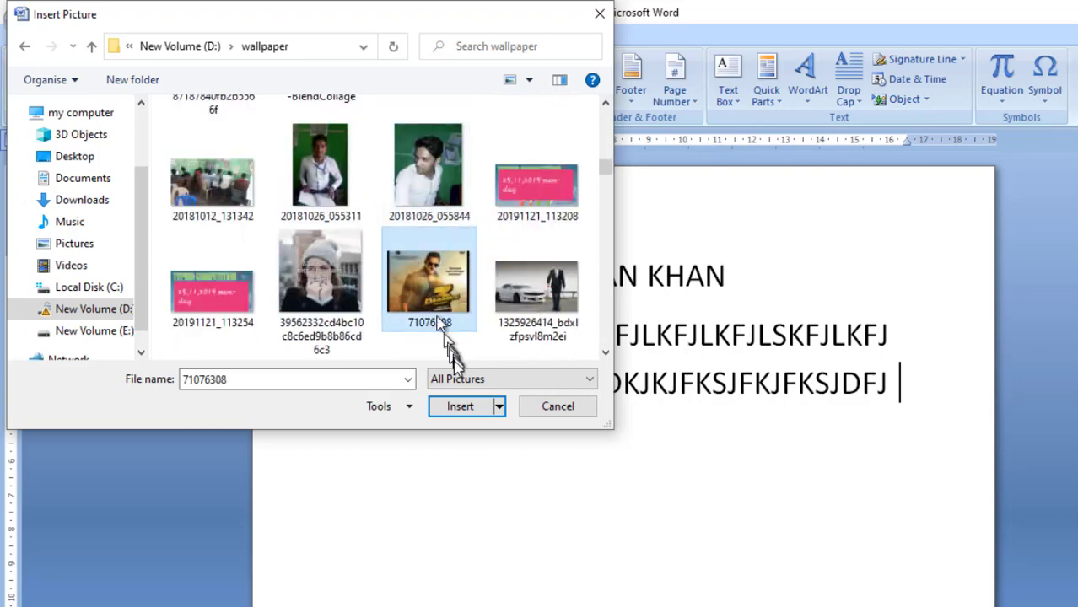
{"action": "left_click", "coordinate": [460, 406]}
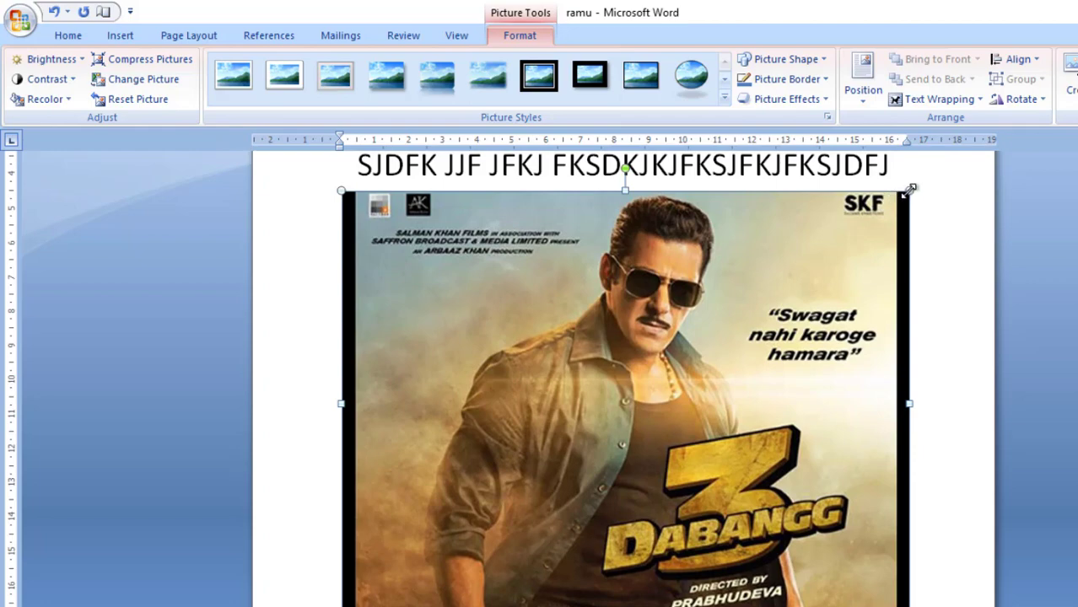
Step: Shrink the poster to a small picture and check the Brightness gallery without changes
{"action": "left_click_drag", "start_coordinate": [910, 190], "coordinate": [536, 488]}
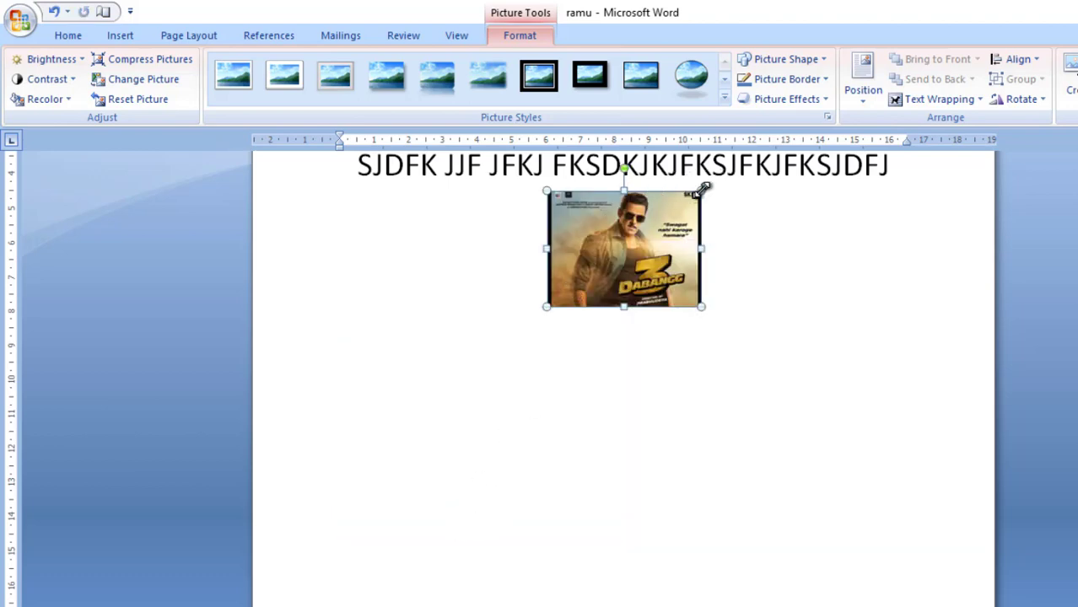
{"action": "left_click_drag", "start_coordinate": [703, 188], "coordinate": [671, 308]}
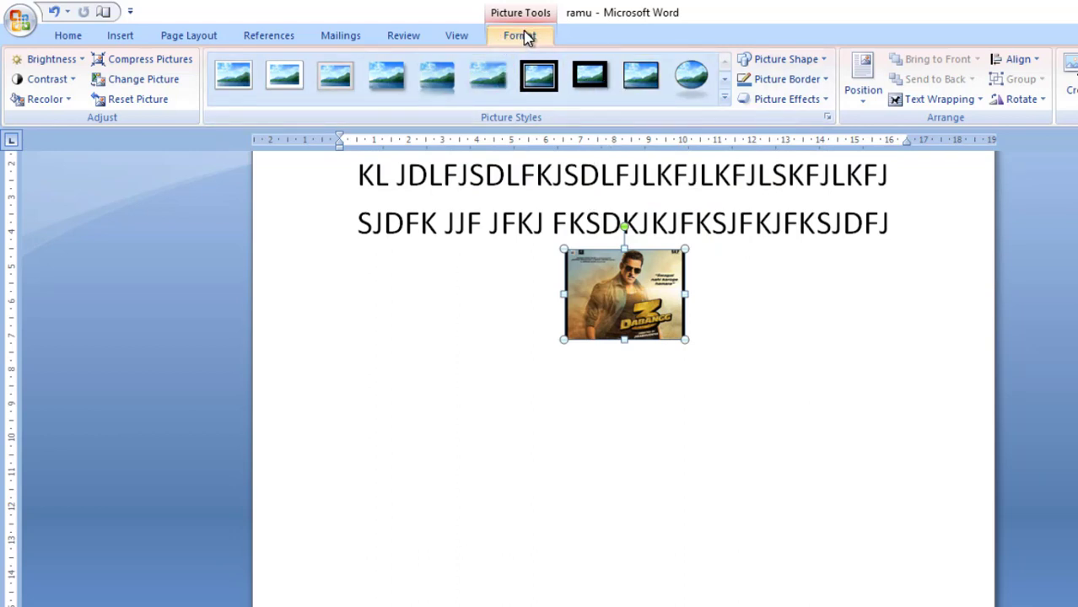
{"action": "left_click", "coordinate": [73, 64]}
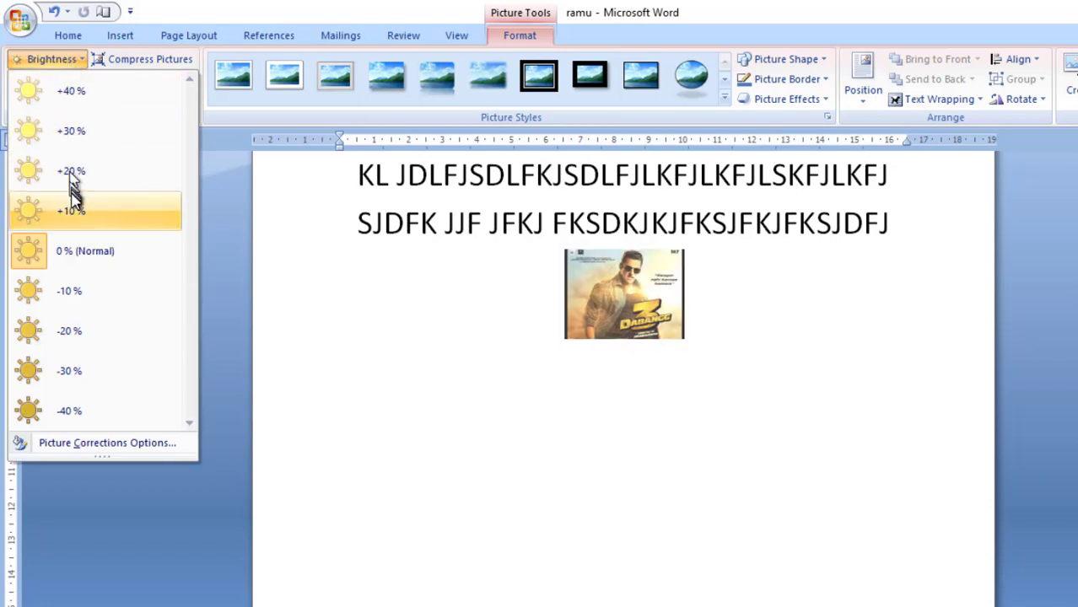
{"action": "left_click", "coordinate": [72, 228]}
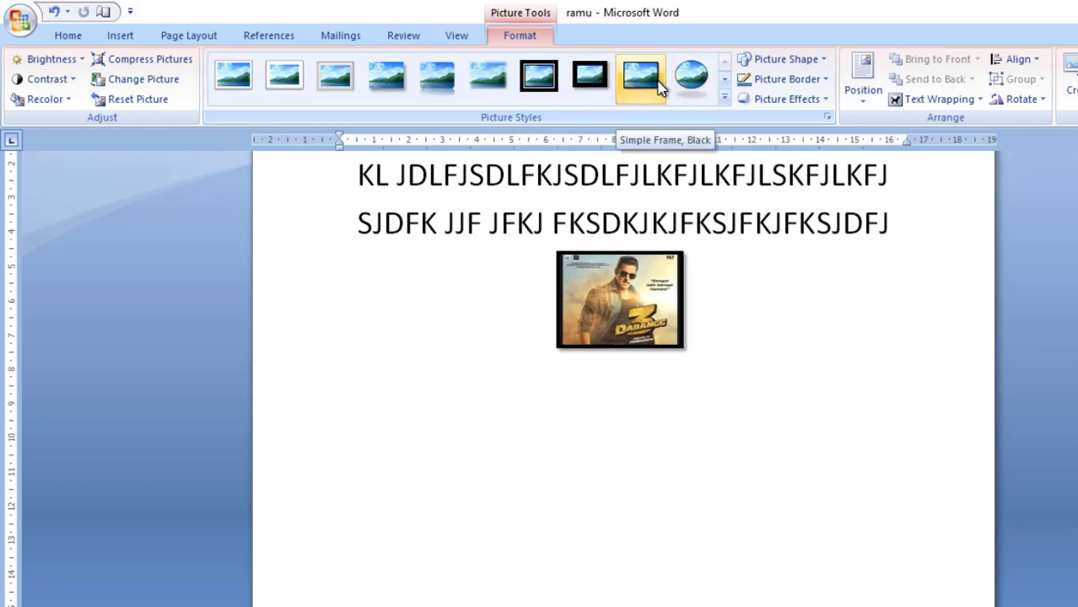
Step: Apply the Metal Frame picture style to the poster
{"action": "left_click", "coordinate": [337, 83]}
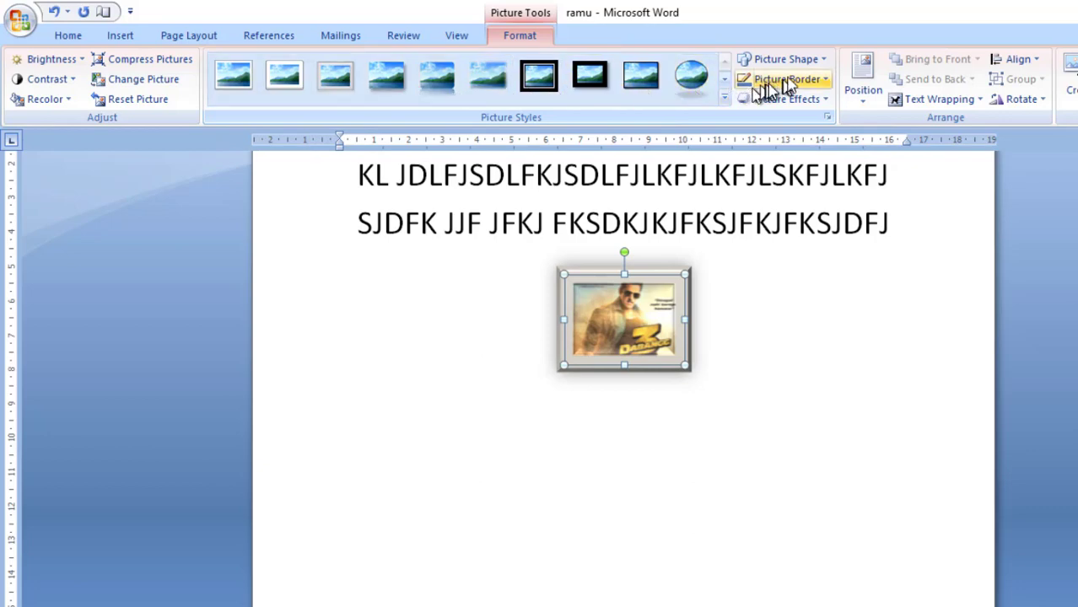
{"action": "left_click", "coordinate": [815, 61]}
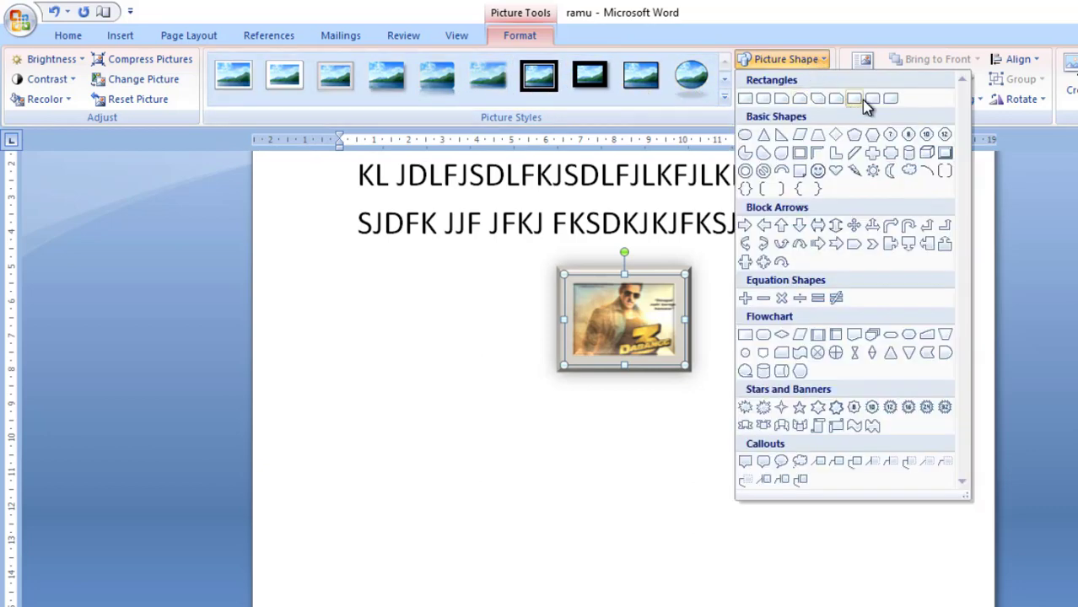
{"action": "left_click", "coordinate": [708, 277]}
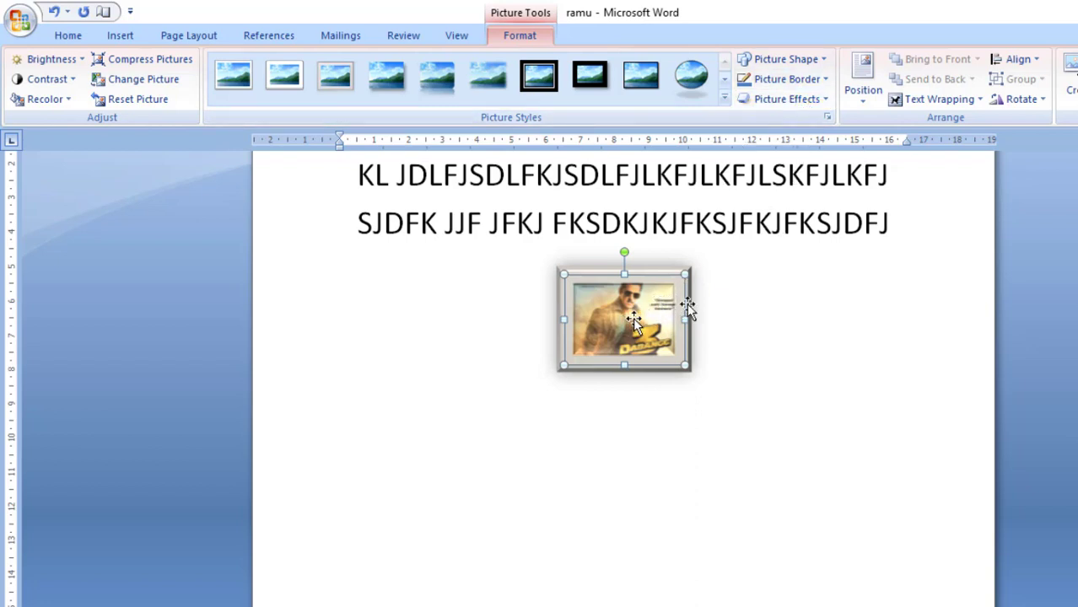
Step: Move the framed poster into the second text line, right of FKSDKJKJFKS
{"action": "left_click", "coordinate": [866, 223]}
{"action": "left_click", "coordinate": [634, 329]}
{"action": "left_click_drag", "start_coordinate": [635, 330], "coordinate": [768, 228]}
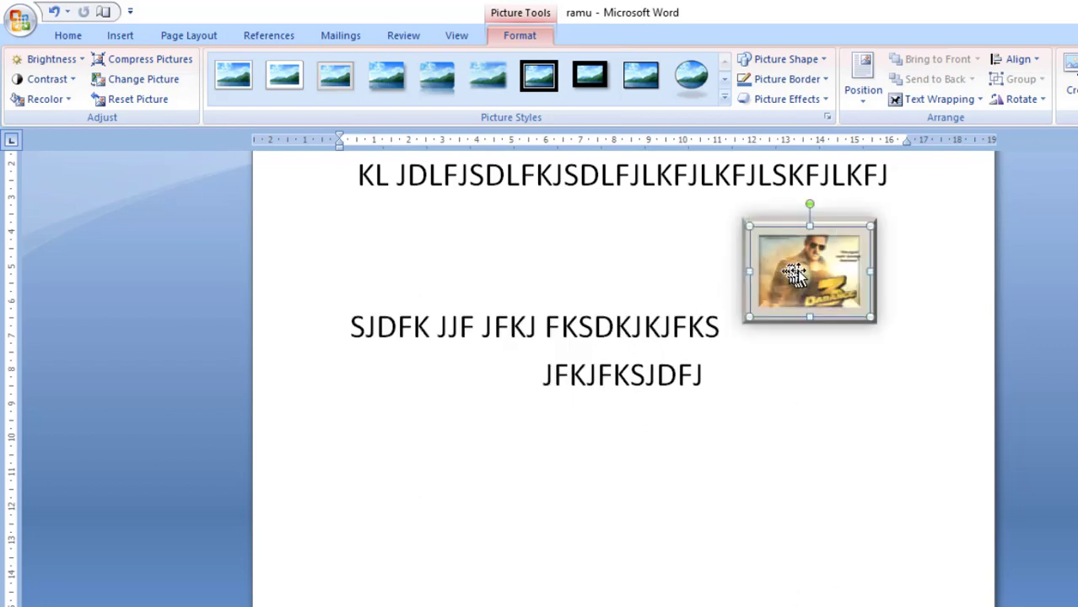
Step: Set the poster's text wrapping to Square and move it to the page's upper right
{"action": "left_click", "coordinate": [978, 100]}
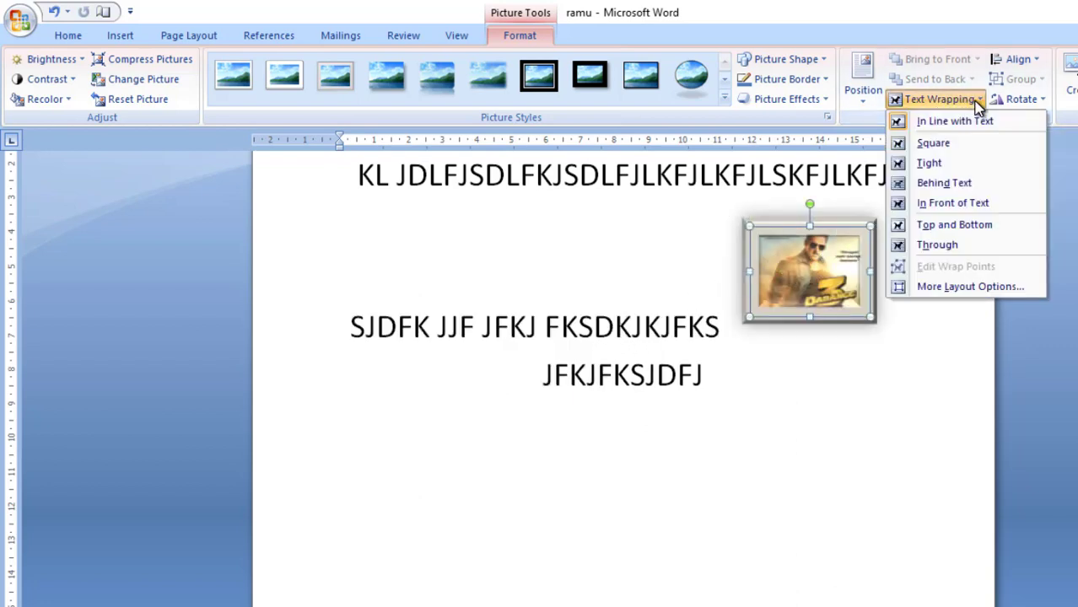
{"action": "left_click", "coordinate": [933, 145]}
{"action": "scroll", "coordinate": [844, 244], "scroll_direction": "up", "scroll_amount": 2}
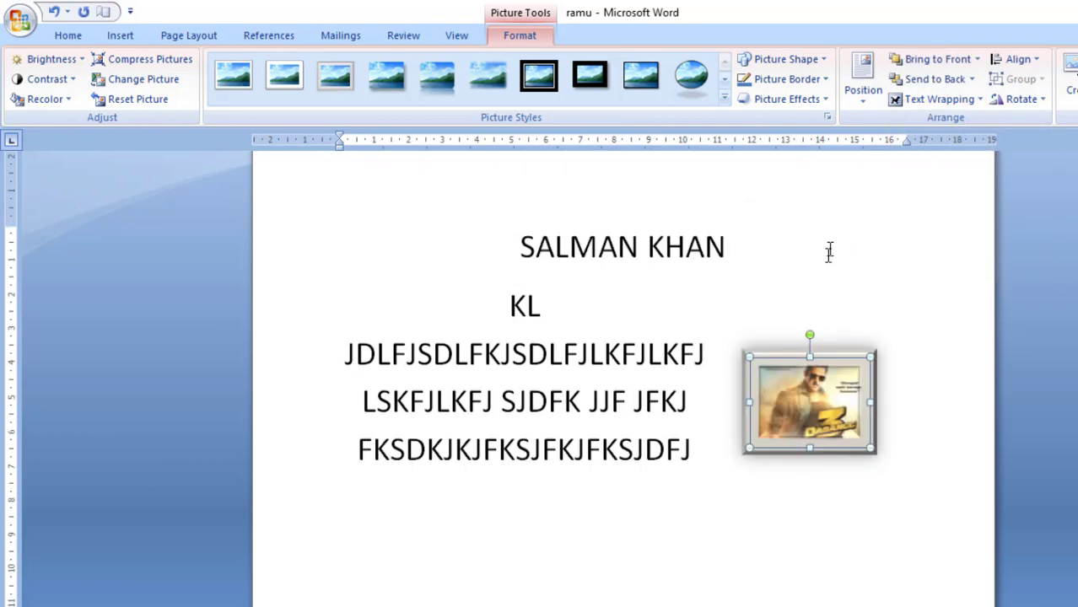
{"action": "left_click_drag", "start_coordinate": [810, 395], "coordinate": [891, 243]}
{"action": "left_click", "coordinate": [782, 402]}
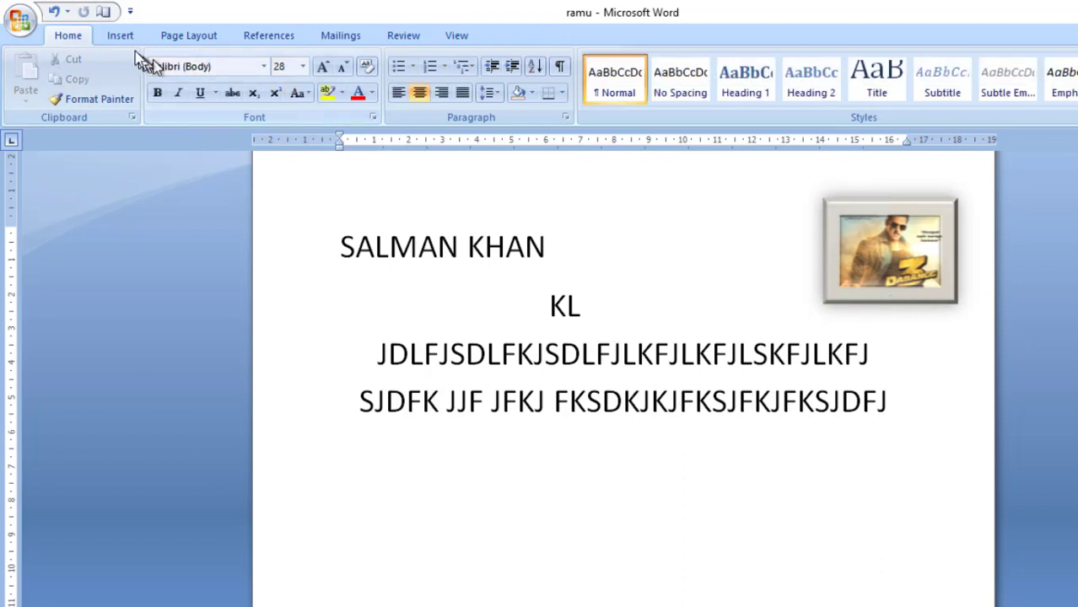
Step: Replace the name heading with COMPUTER and delete the framed poster
{"action": "left_click", "coordinate": [121, 34]}
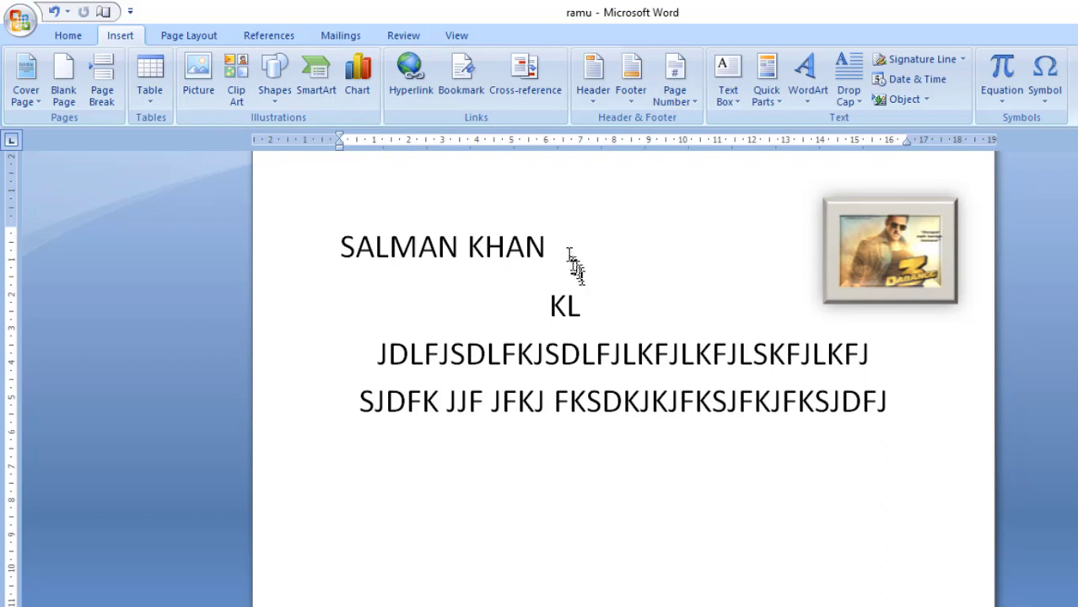
{"action": "left_click_drag", "start_coordinate": [566, 247], "coordinate": [368, 235]}
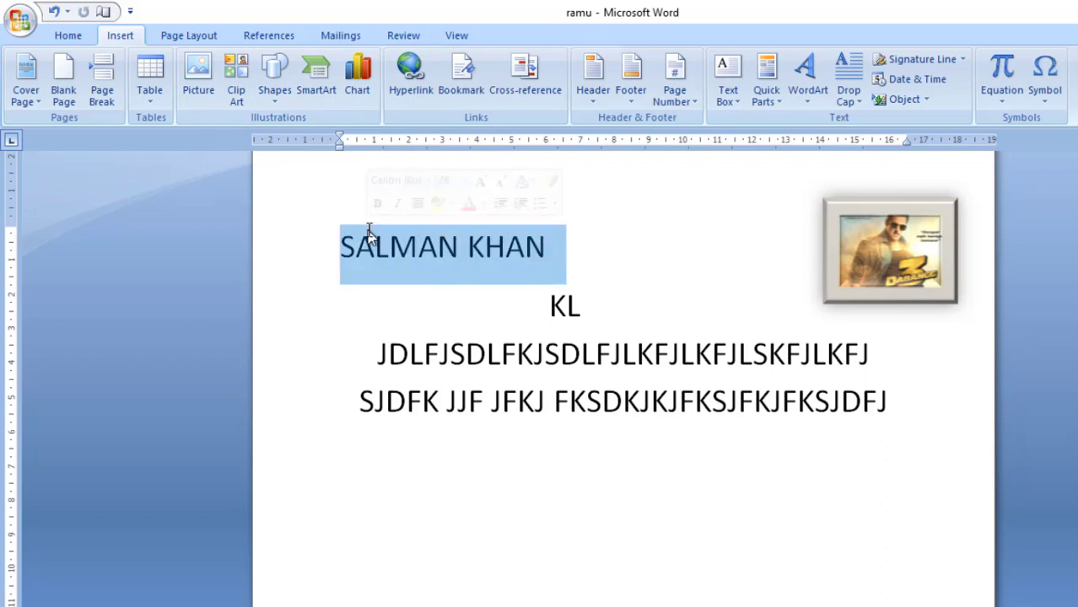
{"action": "type", "text": "COMPUTER"}
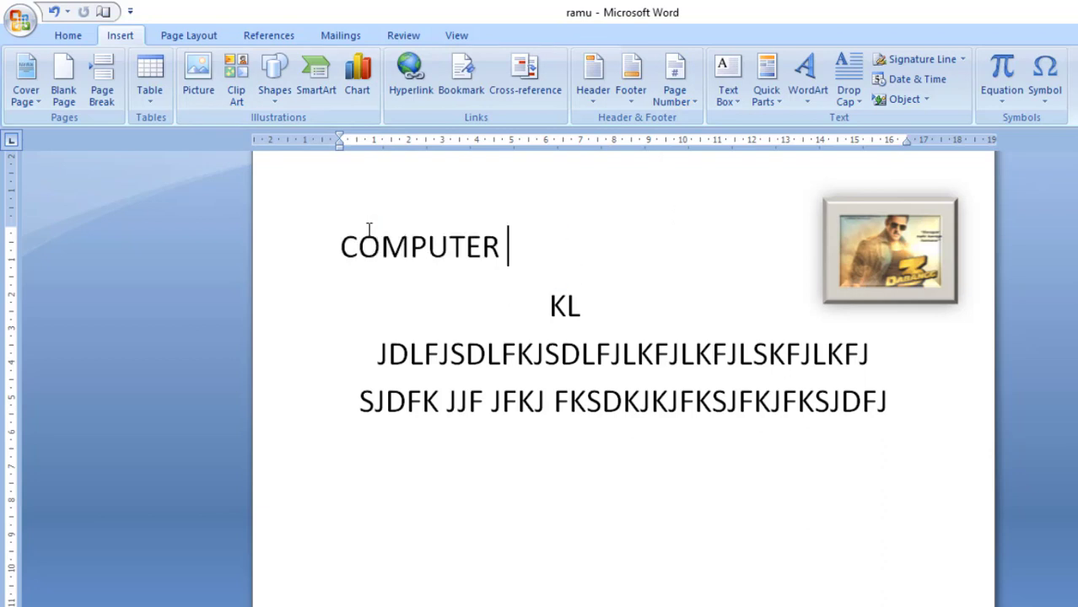
{"action": "left_click", "coordinate": [884, 277]}
{"action": "key", "text": "Delete"}
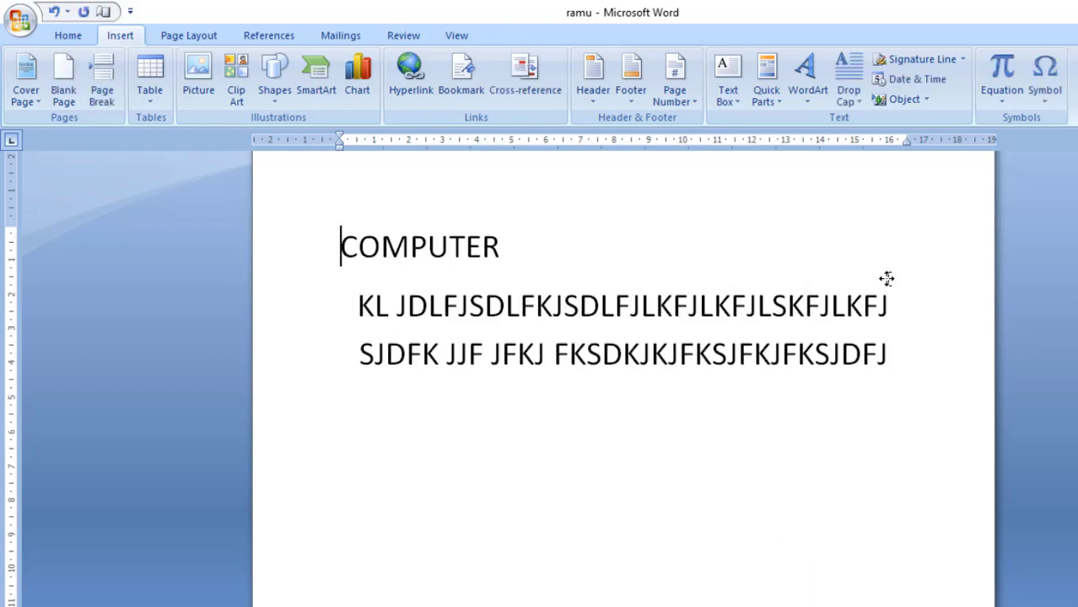
Step: Search clip art for COMPUTER and insert the woman-at-computer image after the heading
{"action": "left_click", "coordinate": [240, 94]}
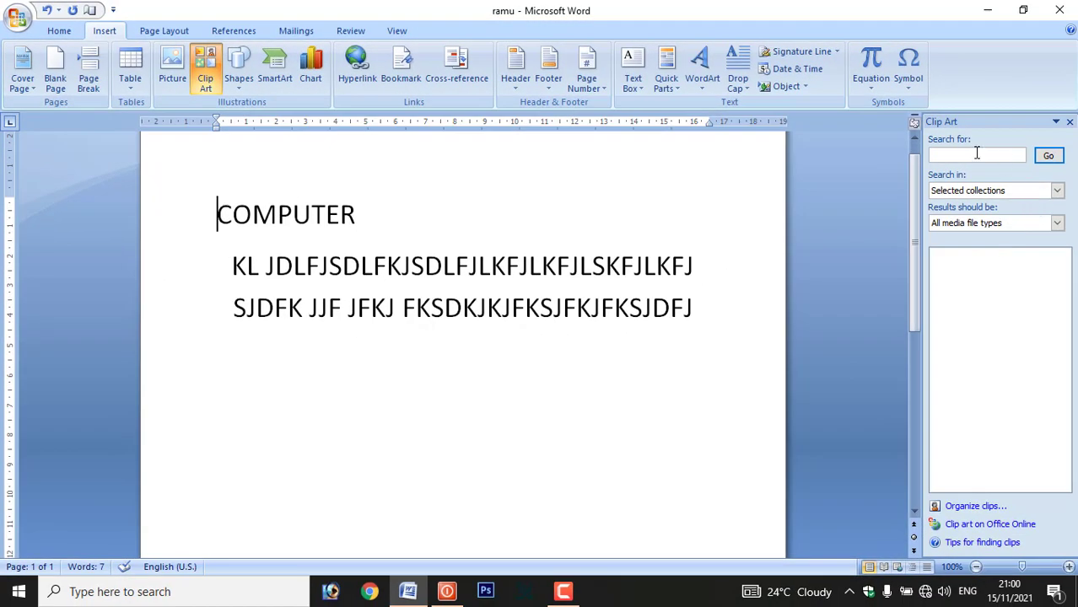
{"action": "left_click", "coordinate": [977, 153]}
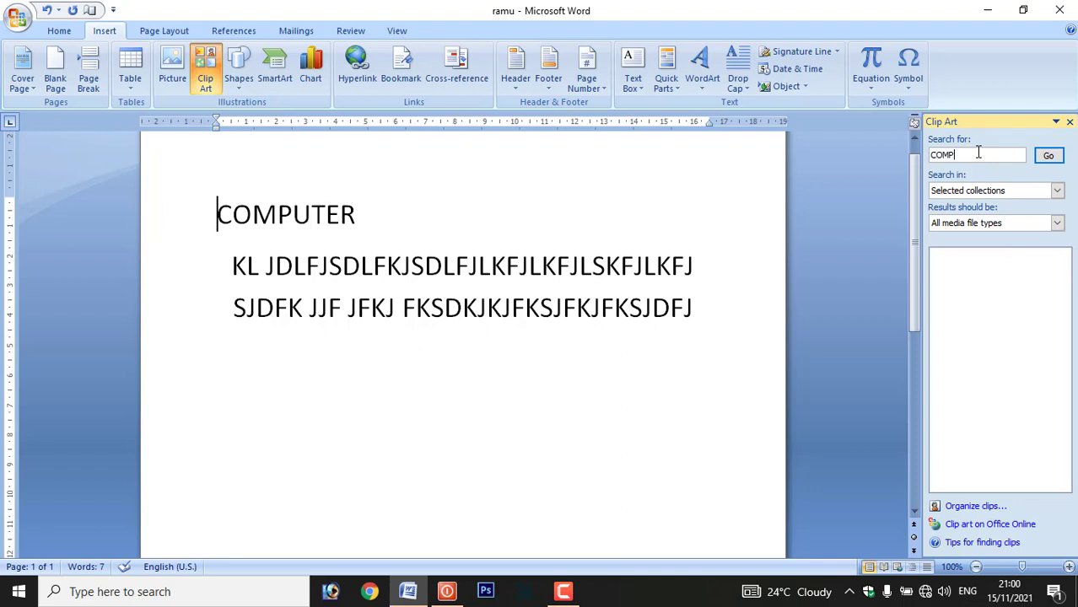
{"action": "left_click", "coordinate": [1048, 156]}
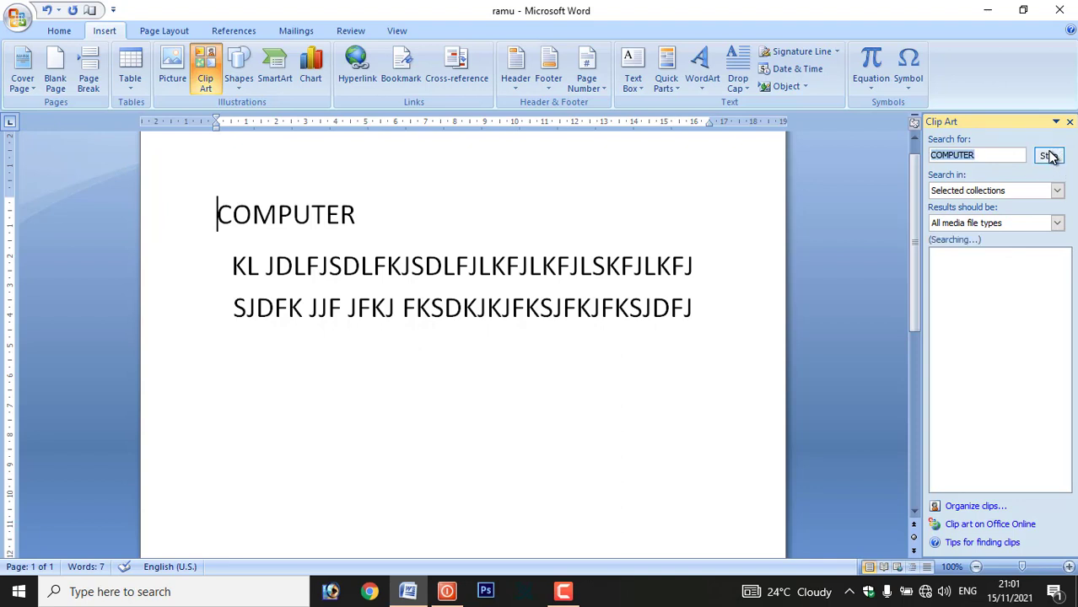
{"action": "mouse_move", "coordinate": [961, 287]}
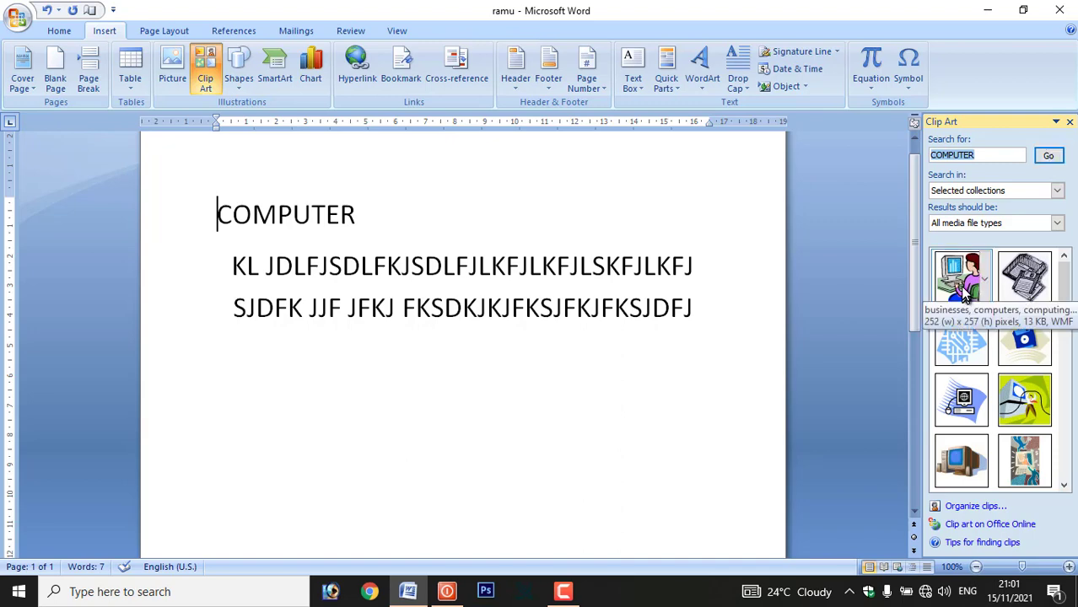
{"action": "left_click", "coordinate": [965, 291]}
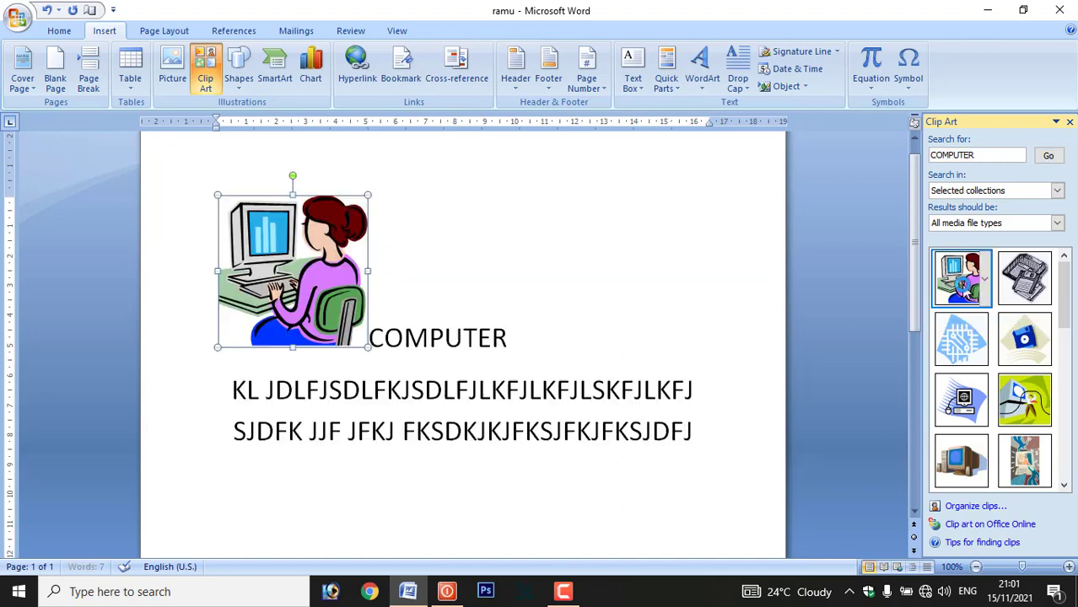
{"action": "left_click_drag", "start_coordinate": [308, 271], "coordinate": [669, 260]}
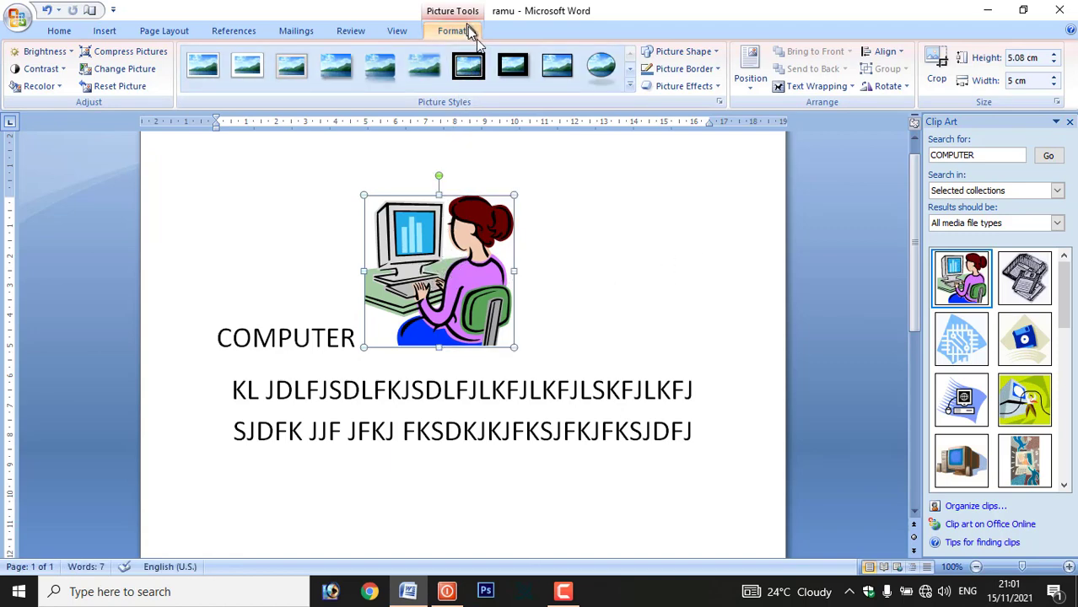
Step: Give the clip art square wrapping, shrink it to about 3.76 cm, and close the Clip Art pane
{"action": "left_click", "coordinate": [839, 93]}
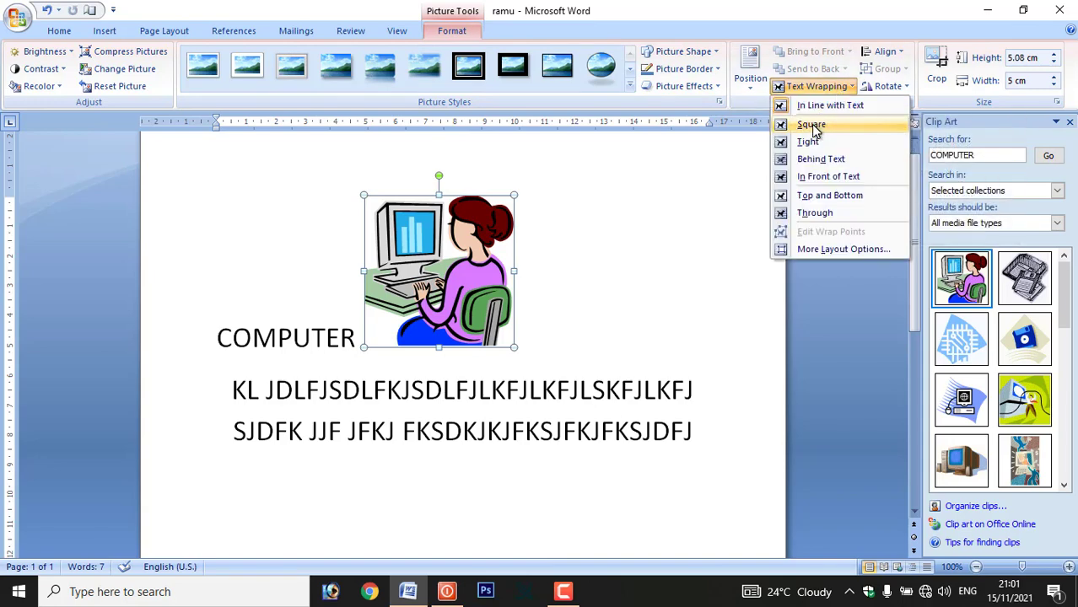
{"action": "left_click", "coordinate": [812, 125]}
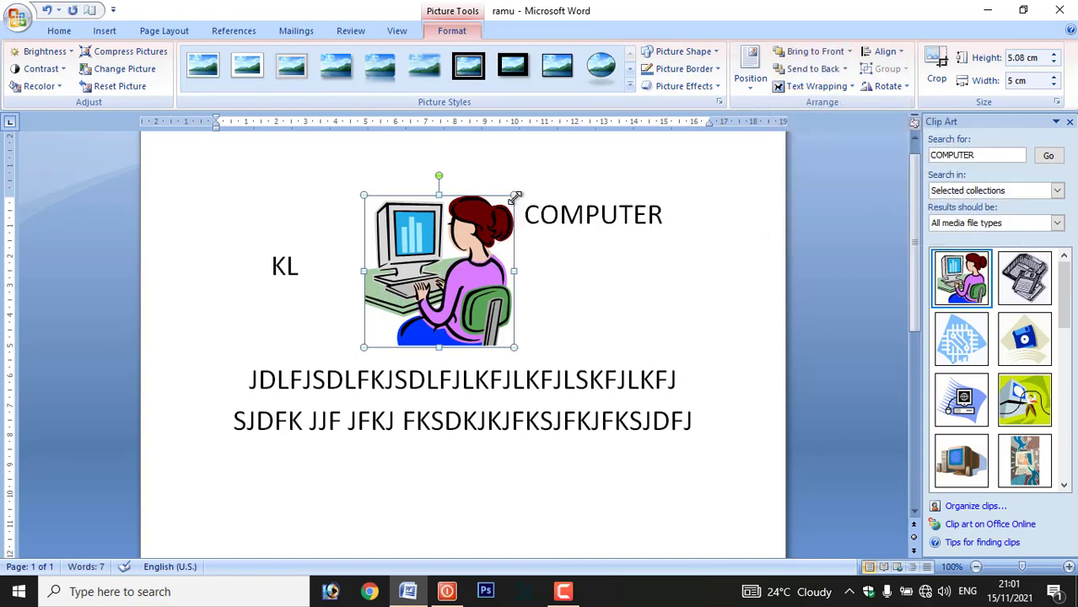
{"action": "left_click_drag", "start_coordinate": [516, 196], "coordinate": [476, 234]}
{"action": "left_click_drag", "start_coordinate": [424, 289], "coordinate": [201, 297]}
{"action": "left_click_drag", "start_coordinate": [201, 297], "coordinate": [212, 221]}
{"action": "left_click", "coordinate": [398, 405]}
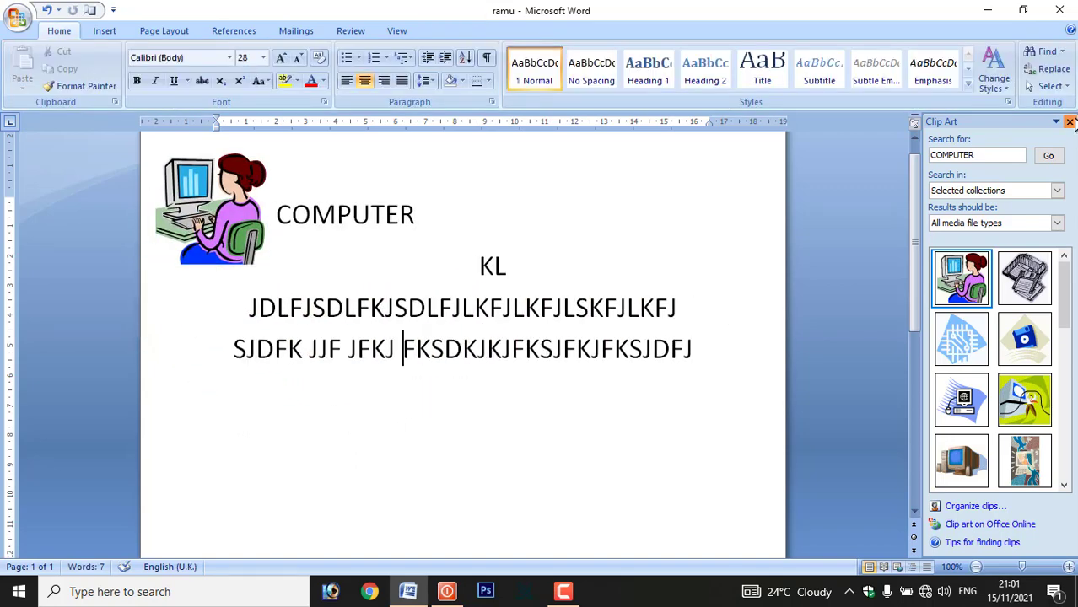
{"action": "left_click", "coordinate": [1069, 122]}
{"action": "left_click", "coordinate": [99, 35]}
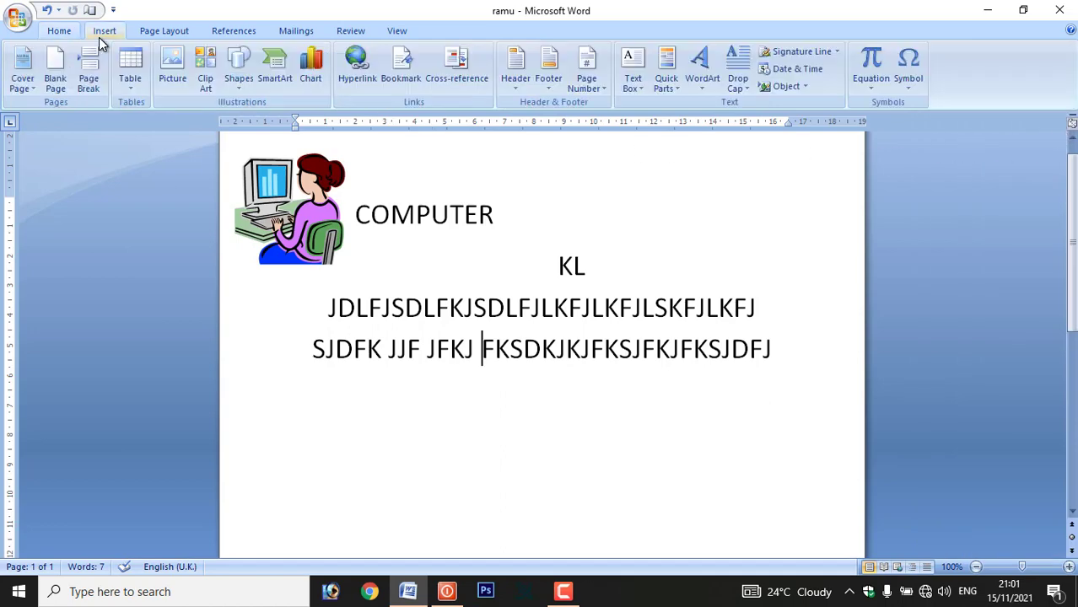
Step: Draw a straight line under COMPUTER, then shorten it from its right end
{"action": "left_click", "coordinate": [237, 84]}
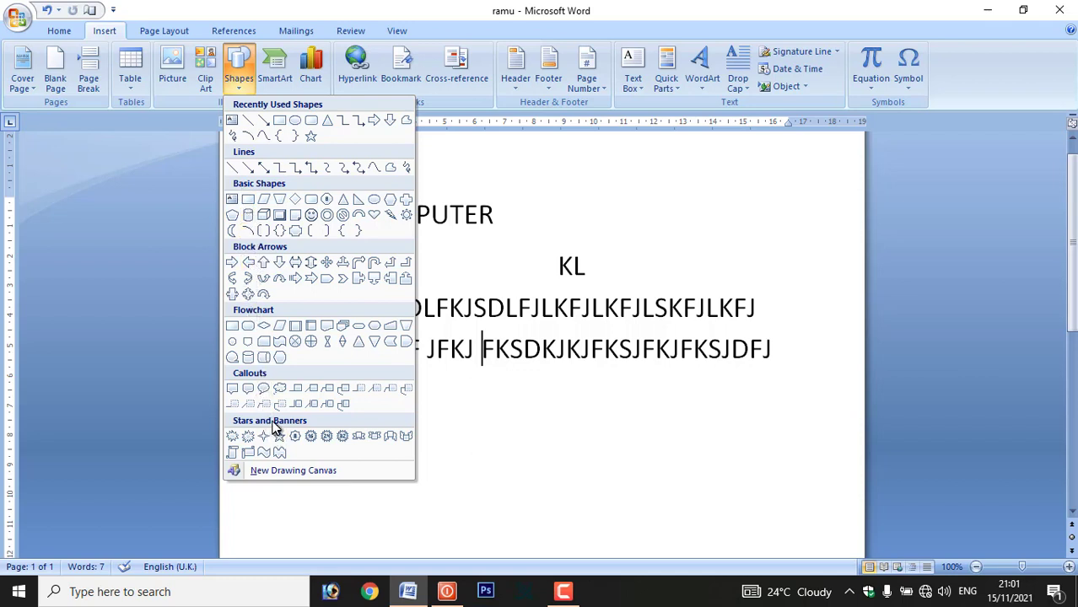
{"action": "left_click", "coordinate": [233, 168]}
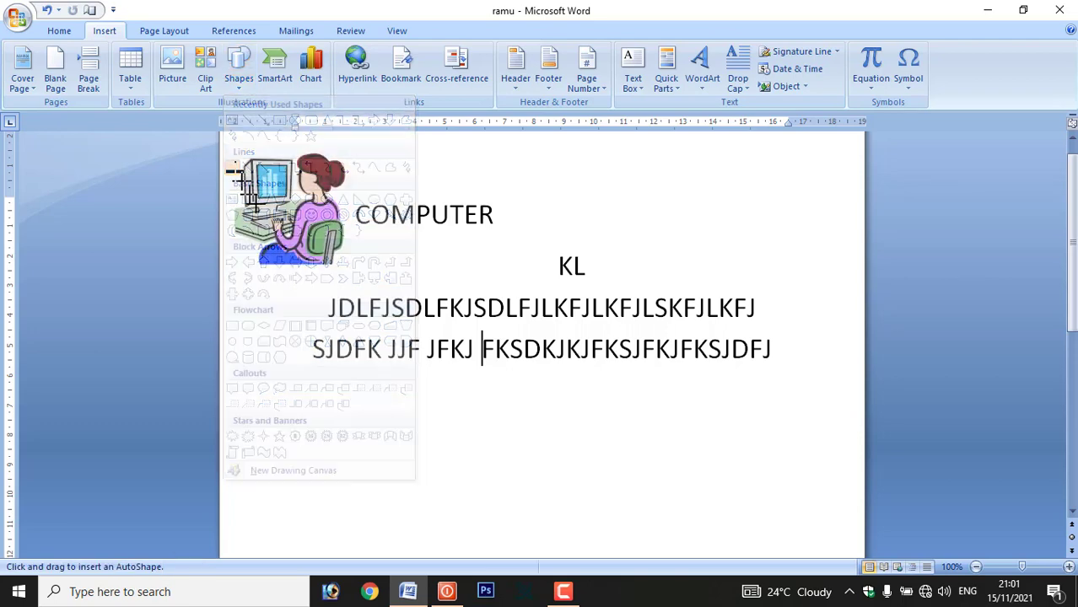
{"action": "mouse_move", "coordinate": [355, 234]}
{"action": "left_mouse_down"}
{"action": "mouse_move", "coordinate": [709, 224]}
{"action": "mouse_move", "coordinate": [793, 243]}
{"action": "mouse_move", "coordinate": [808, 233]}
{"action": "left_mouse_up"}
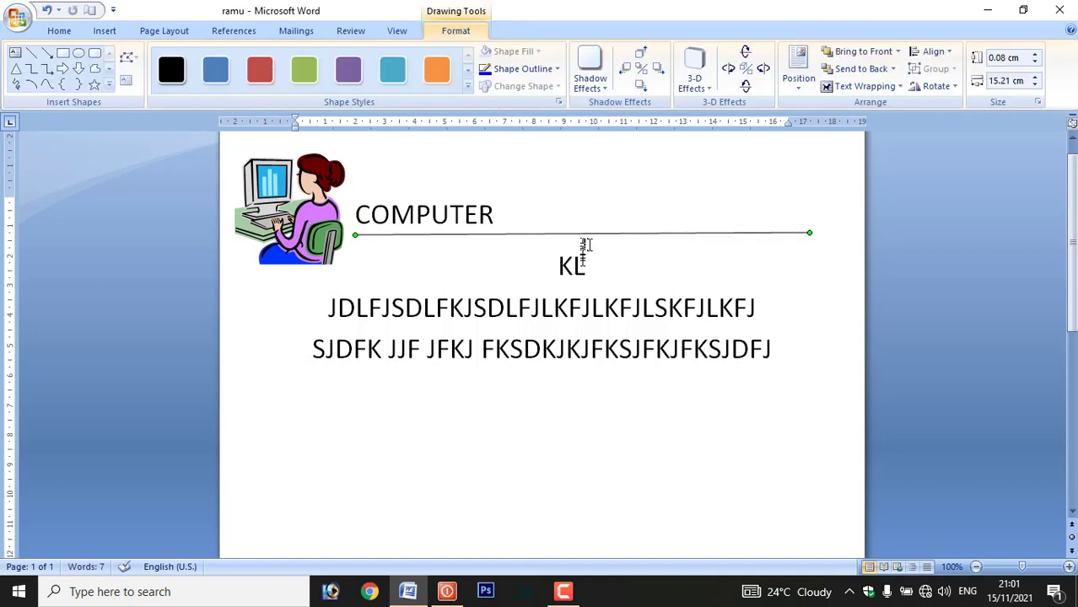
{"action": "left_click", "coordinate": [643, 253]}
{"action": "left_click", "coordinate": [594, 237]}
{"action": "left_click_drag", "start_coordinate": [810, 233], "coordinate": [658, 233]}
{"action": "left_click", "coordinate": [654, 264]}
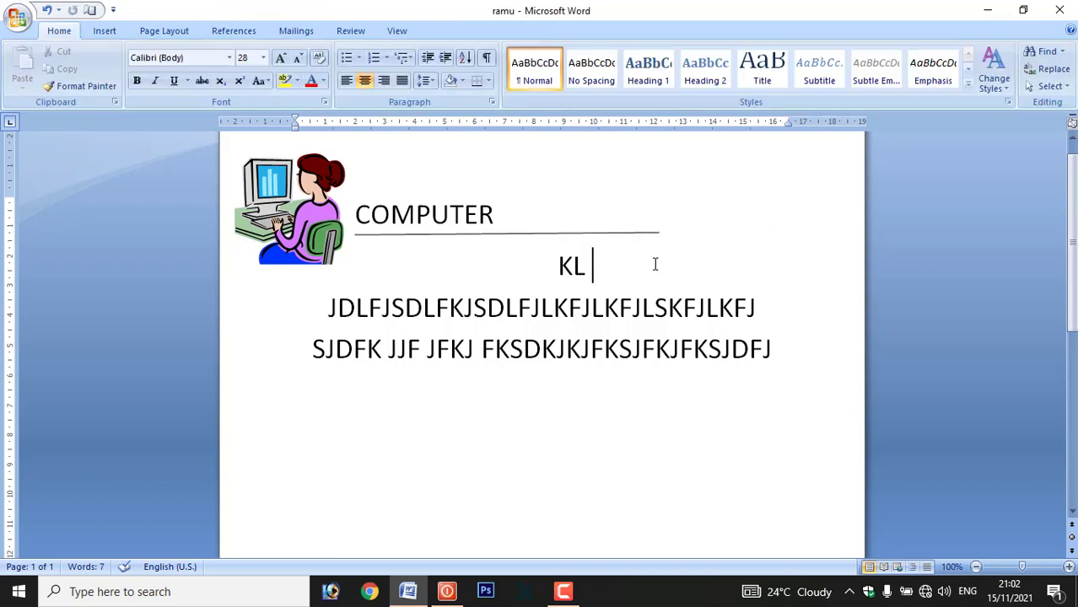
Step: Draw a smiley face shape below the text and give it the orange shape style
{"action": "left_click", "coordinate": [103, 31]}
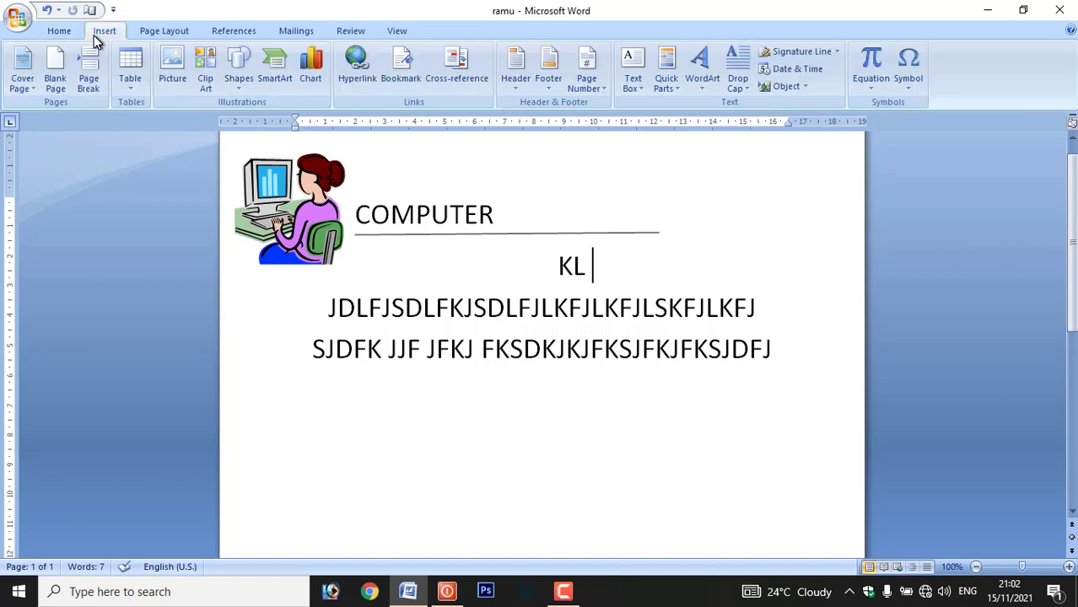
{"action": "left_click", "coordinate": [239, 85]}
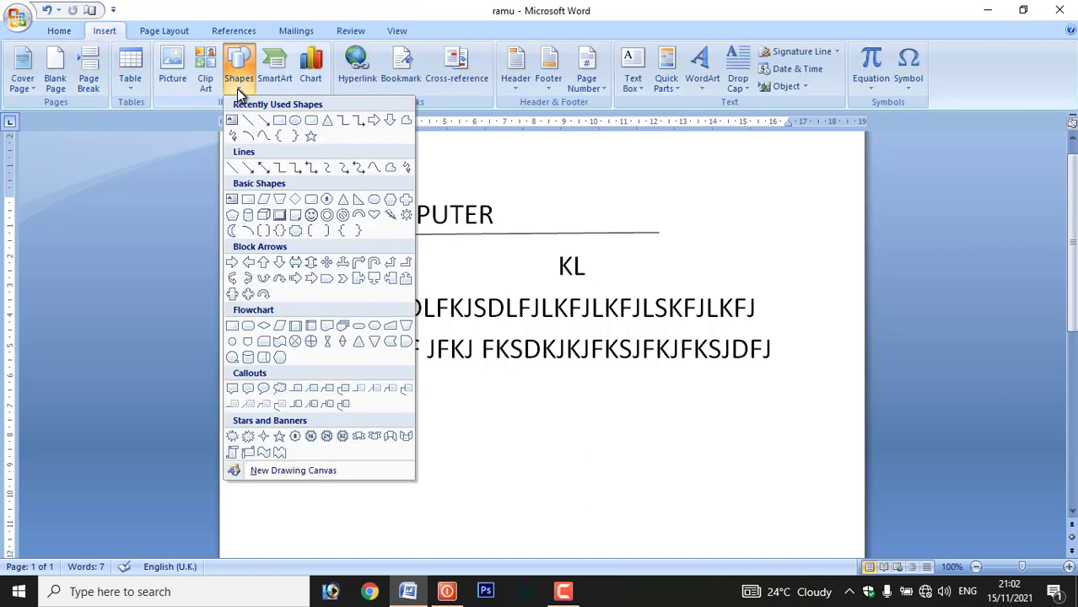
{"action": "left_click", "coordinate": [311, 215]}
{"action": "mouse_move", "coordinate": [424, 391]}
{"action": "left_mouse_down"}
{"action": "mouse_move", "coordinate": [482, 469]}
{"action": "mouse_move", "coordinate": [582, 505]}
{"action": "left_mouse_up"}
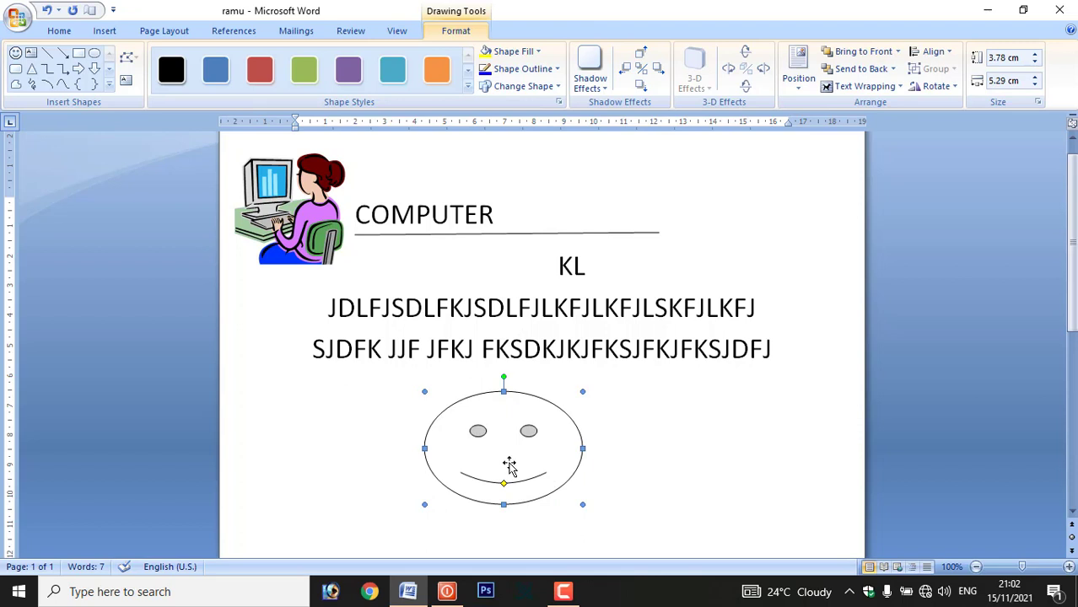
{"action": "left_click", "coordinate": [436, 73]}
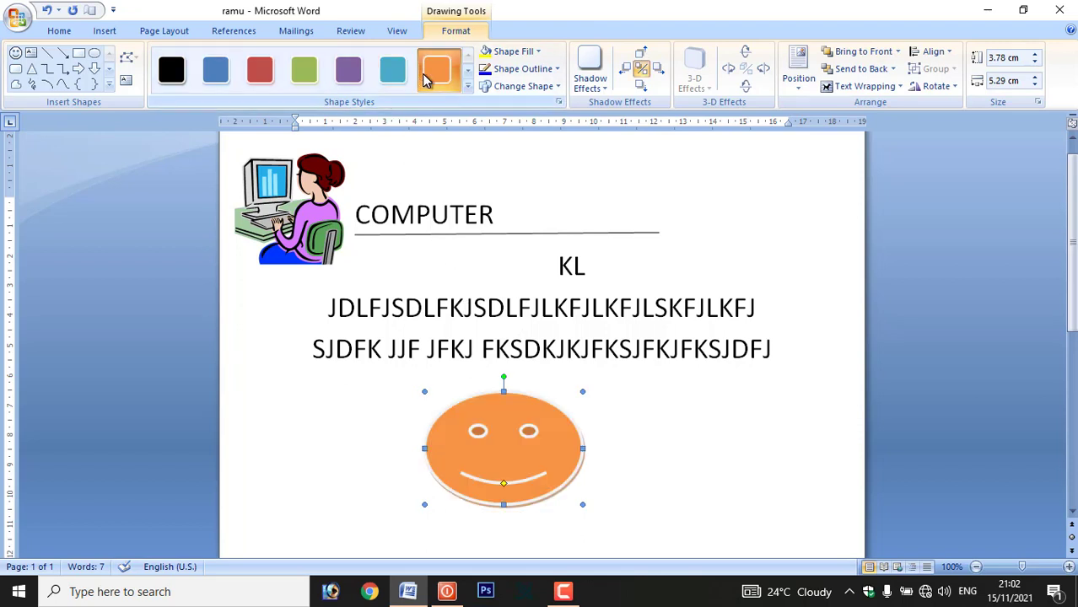
Step: Fill the shape with wood texture, outline it yellow, and change it to a Cloud Callout
{"action": "left_click", "coordinate": [511, 52]}
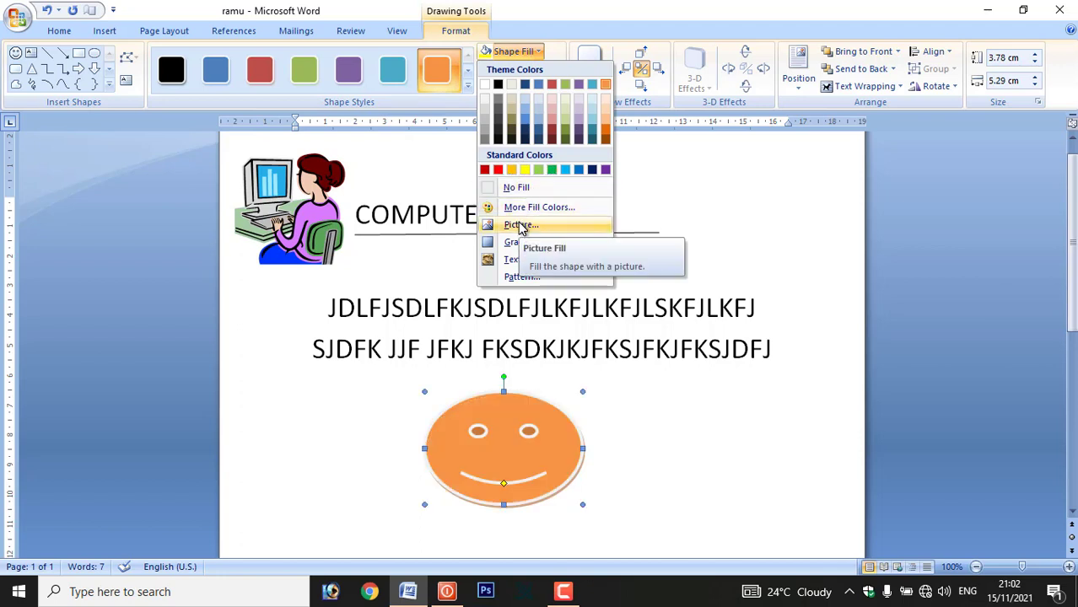
{"action": "mouse_move", "coordinate": [522, 245]}
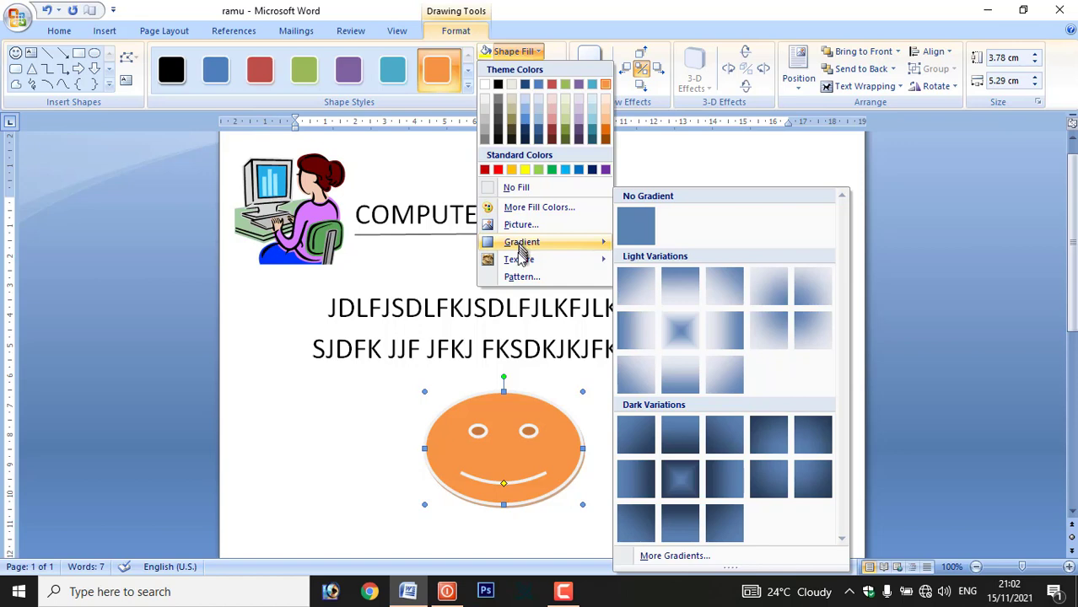
{"action": "mouse_move", "coordinate": [518, 263]}
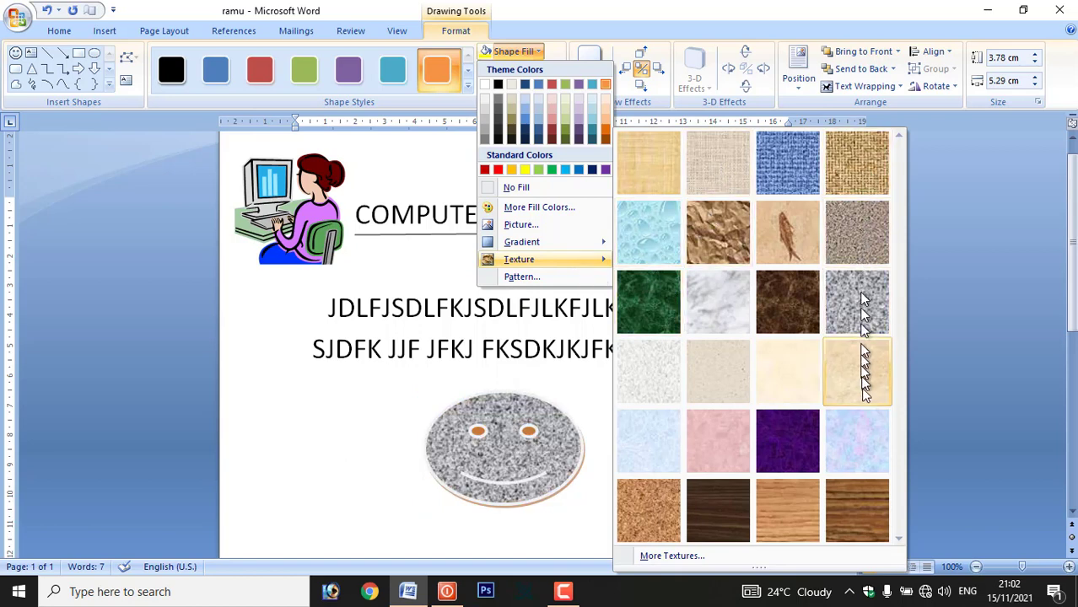
{"action": "left_click", "coordinate": [770, 504]}
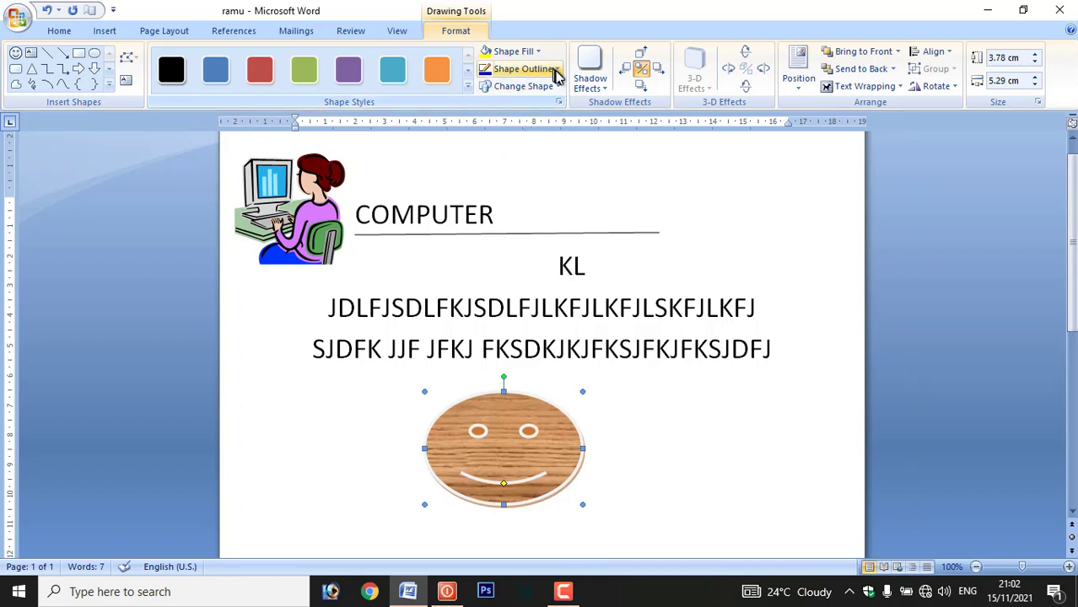
{"action": "left_click", "coordinate": [556, 71]}
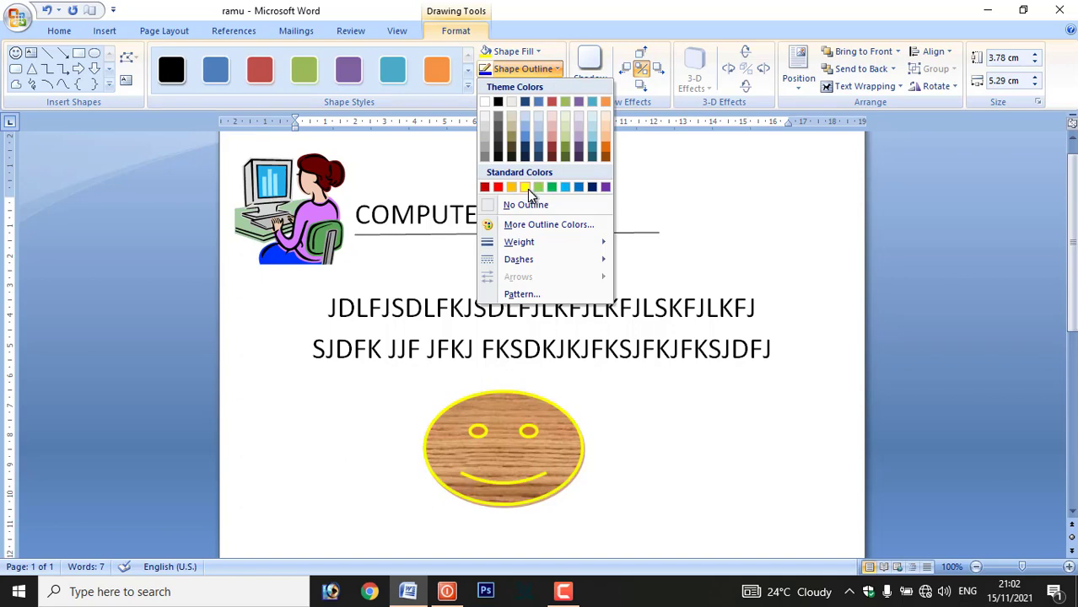
{"action": "left_click", "coordinate": [528, 189]}
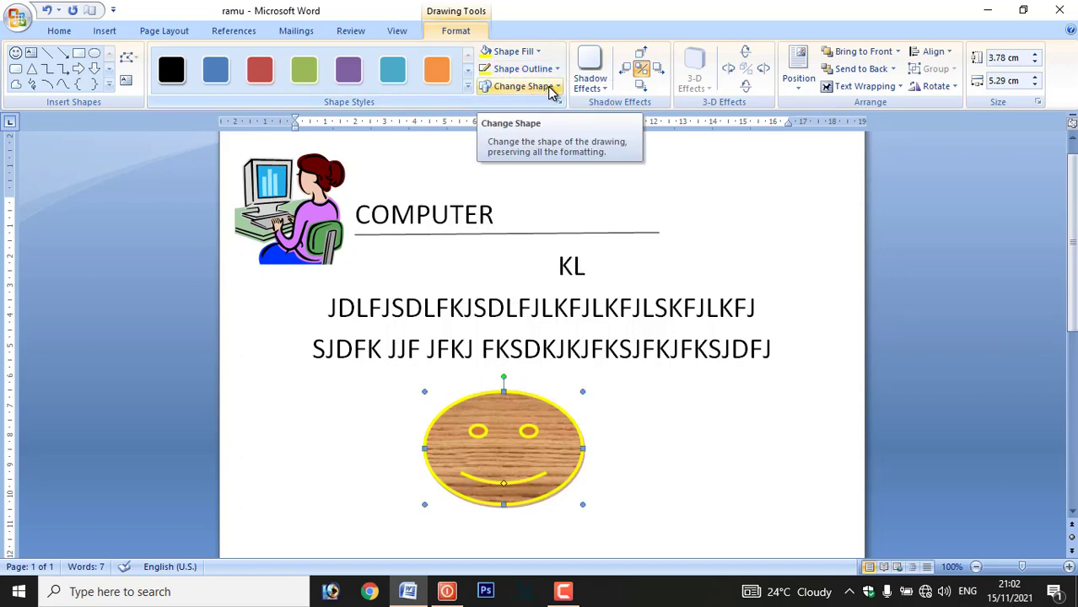
{"action": "left_click", "coordinate": [549, 89]}
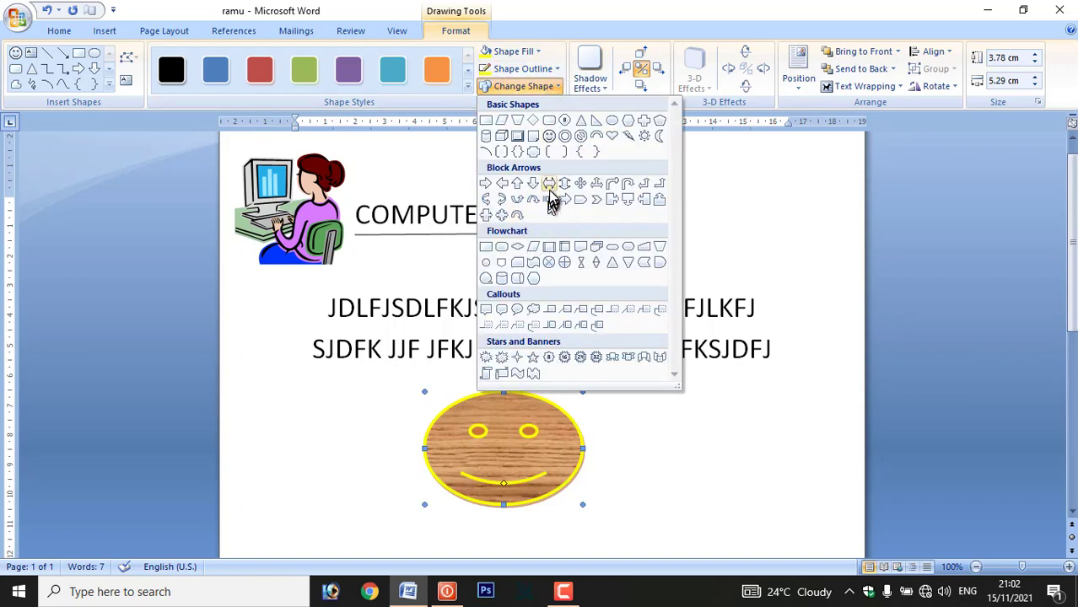
{"action": "left_click", "coordinate": [534, 312]}
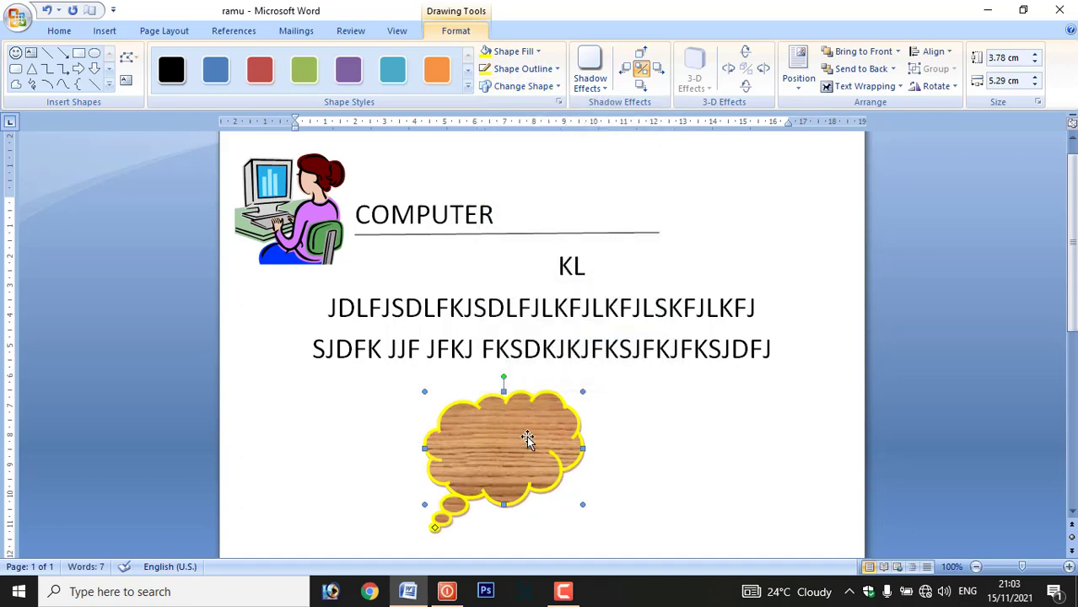
{"action": "left_click", "coordinate": [329, 396]}
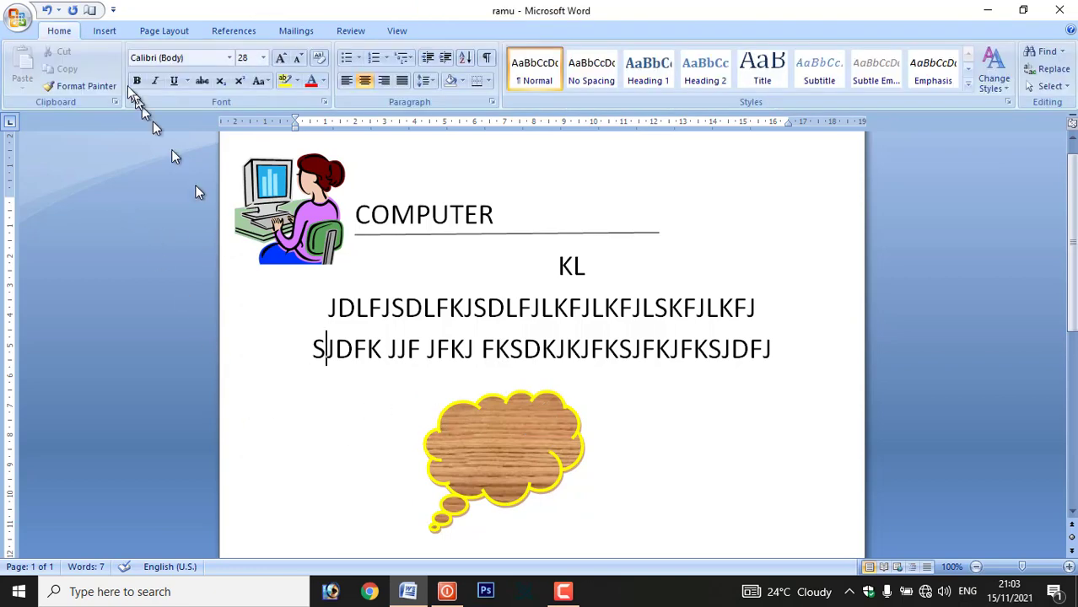
Step: Select and delete all existing content in the document
{"action": "left_click", "coordinate": [104, 31]}
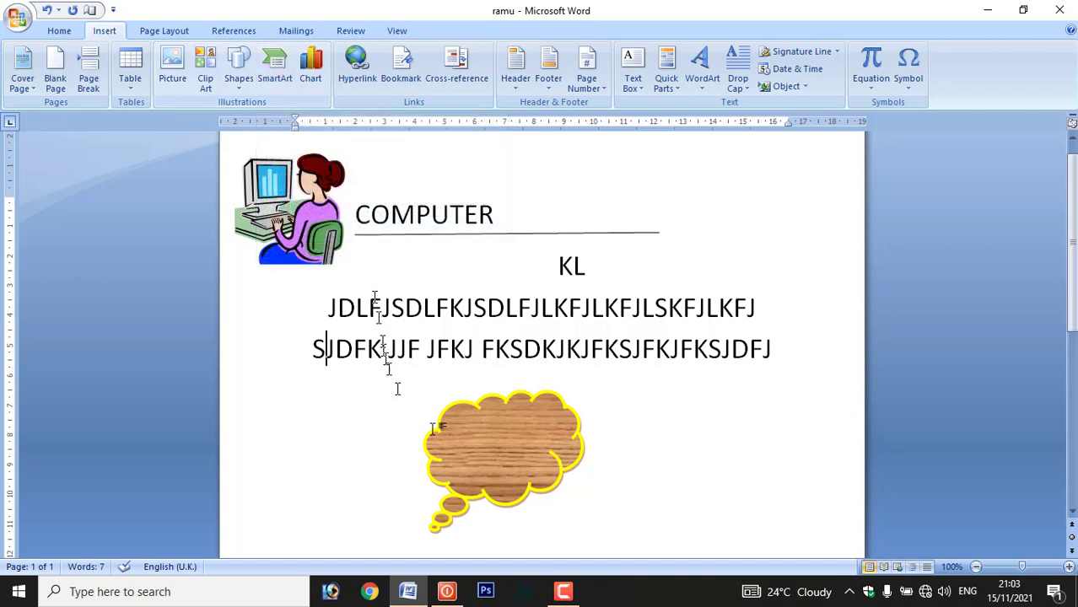
{"action": "left_click", "coordinate": [547, 437]}
{"action": "key", "text": "ctrl+a"}
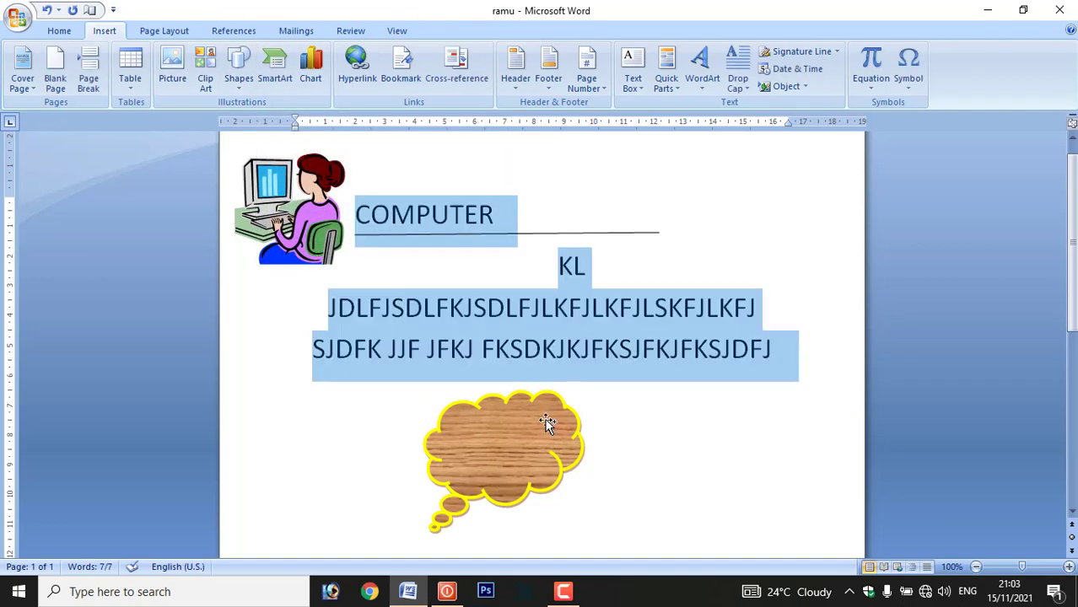
{"action": "key", "text": "Delete"}
Step: Insert a Continuous Picture List SmartArt graphic from the List category
{"action": "left_click", "coordinate": [272, 80]}
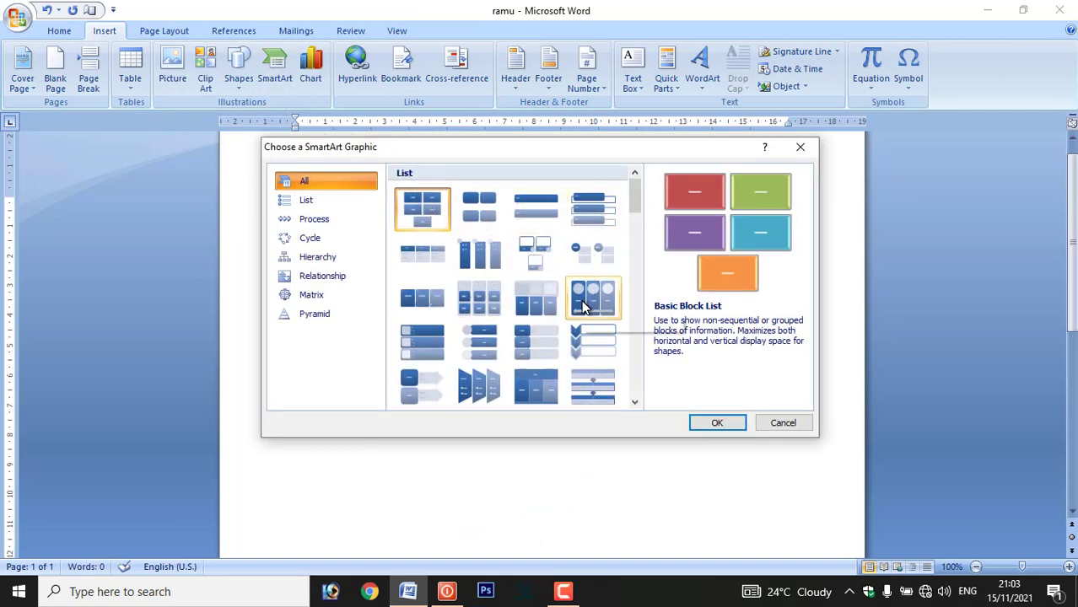
{"action": "left_click", "coordinate": [592, 297]}
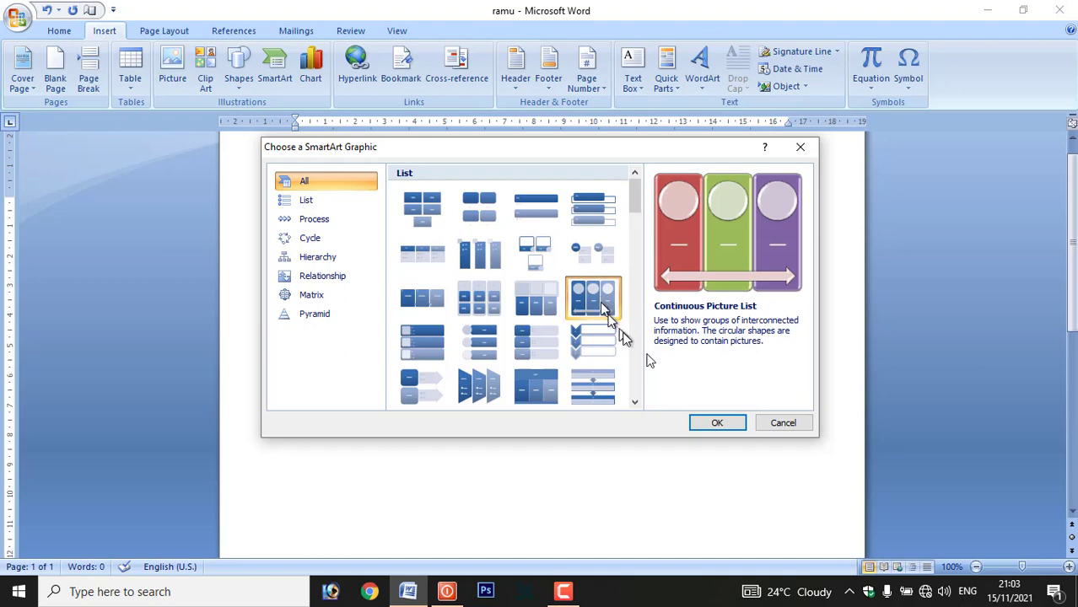
{"action": "left_click", "coordinate": [714, 423]}
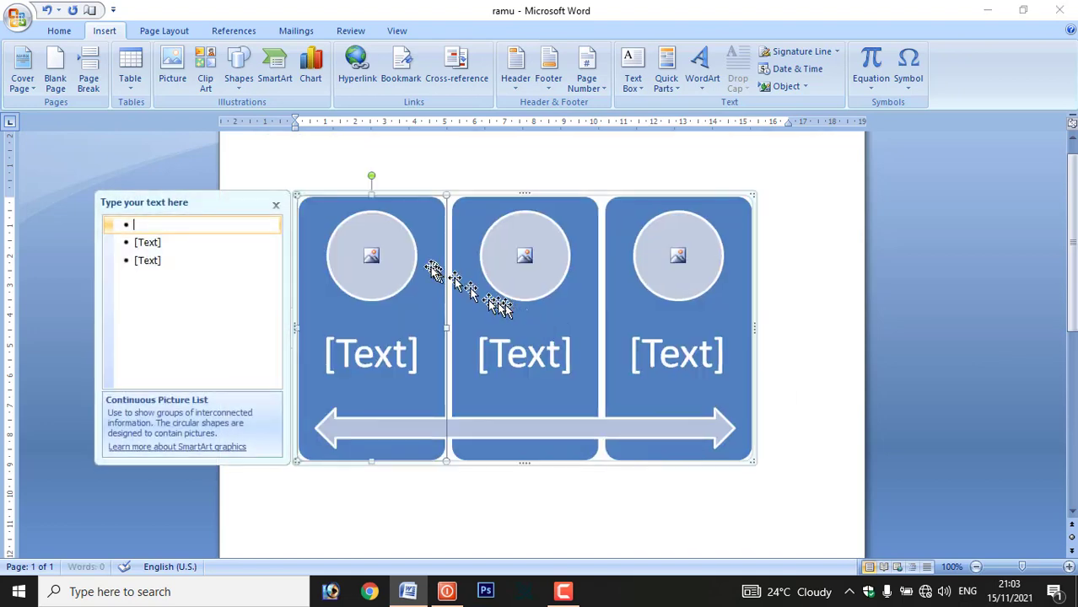
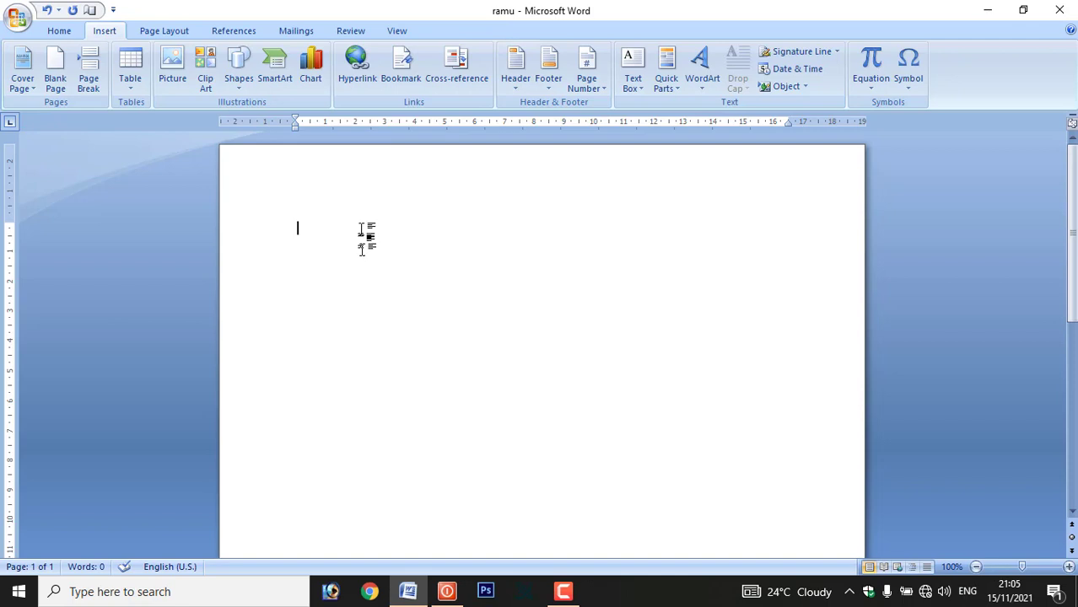
Step: Insert a hyperlink to ramu2.docx from the Desktop
{"action": "left_click", "coordinate": [359, 80]}
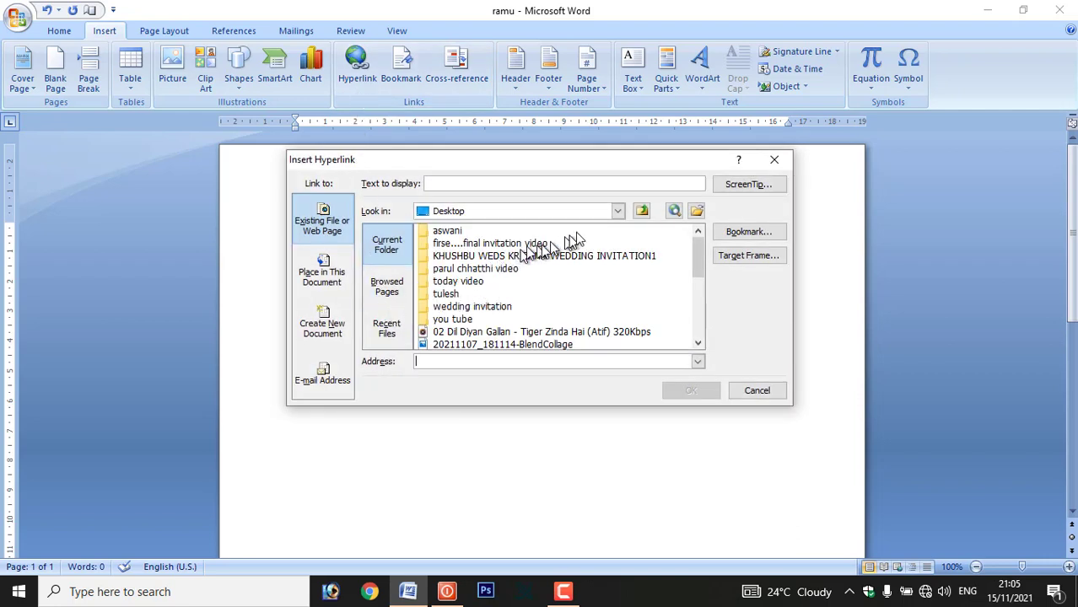
{"action": "left_click", "coordinate": [618, 211]}
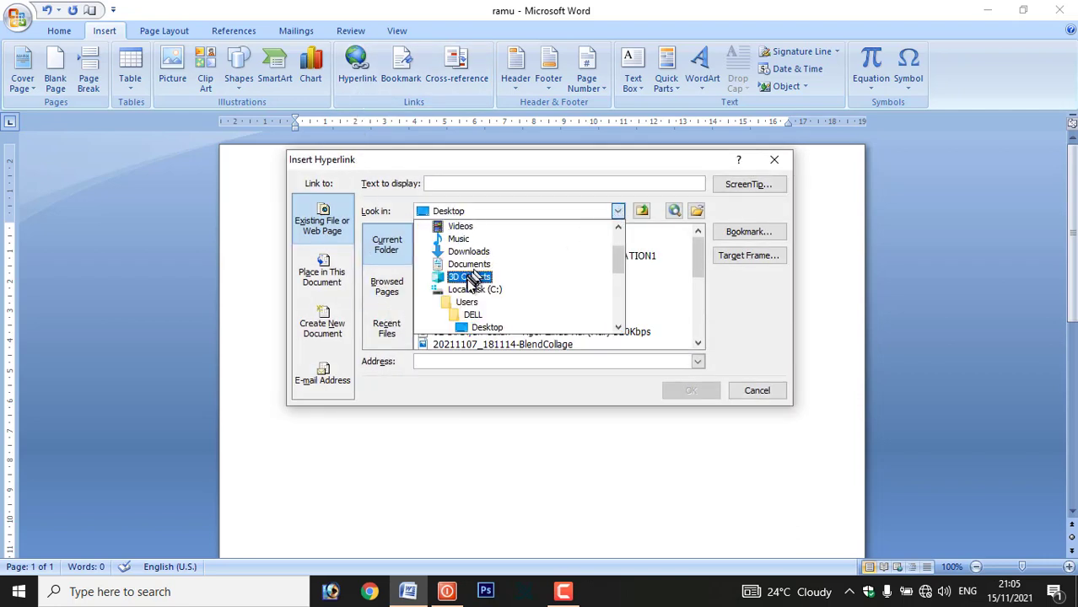
{"action": "scroll", "coordinate": [475, 291], "scroll_direction": "down", "scroll_amount": 1}
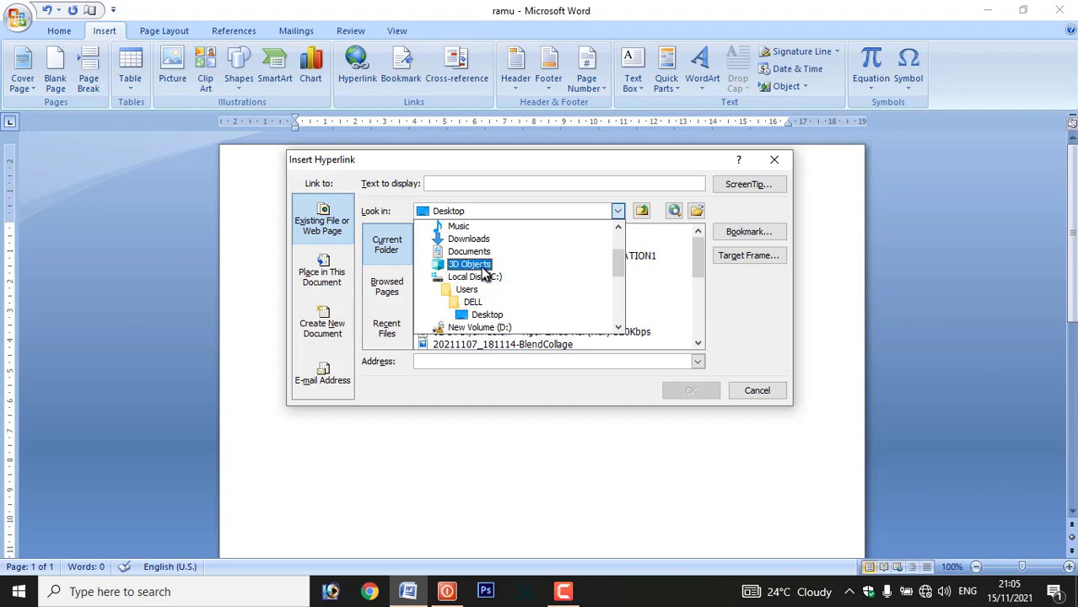
{"action": "left_click", "coordinate": [487, 315]}
{"action": "scroll", "coordinate": [479, 278], "scroll_direction": "down", "scroll_amount": 3}
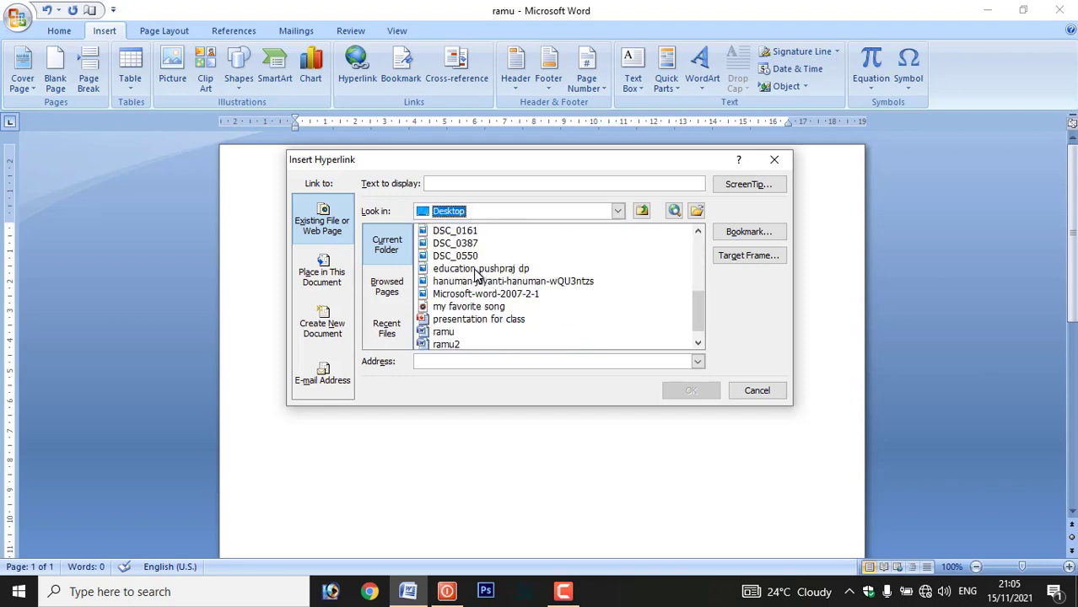
{"action": "scroll", "coordinate": [476, 274], "scroll_direction": "down", "scroll_amount": 1}
{"action": "left_click", "coordinate": [448, 333]}
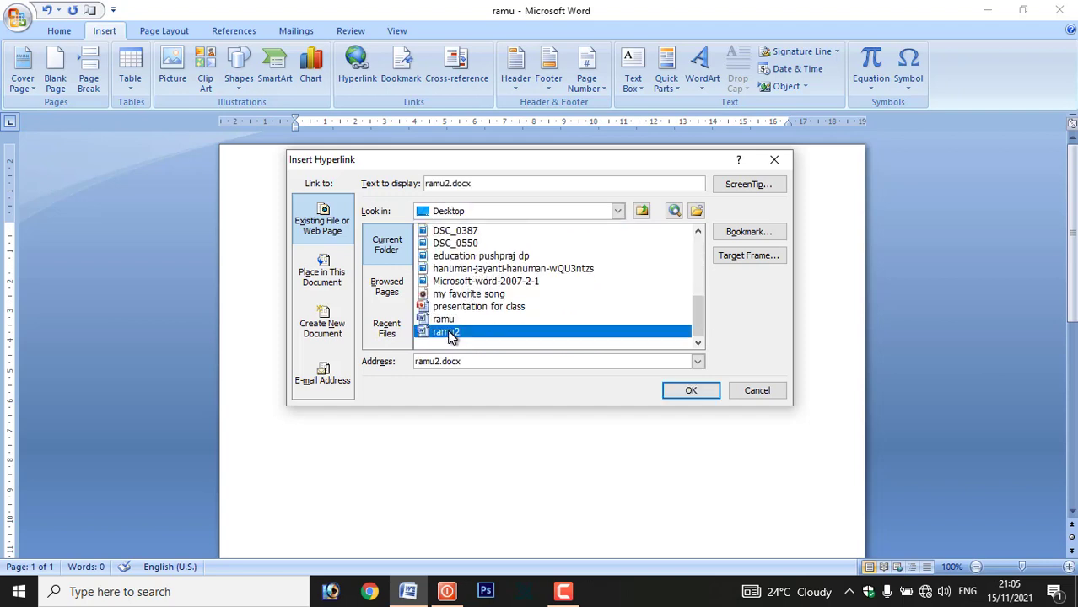
{"action": "left_click", "coordinate": [702, 396]}
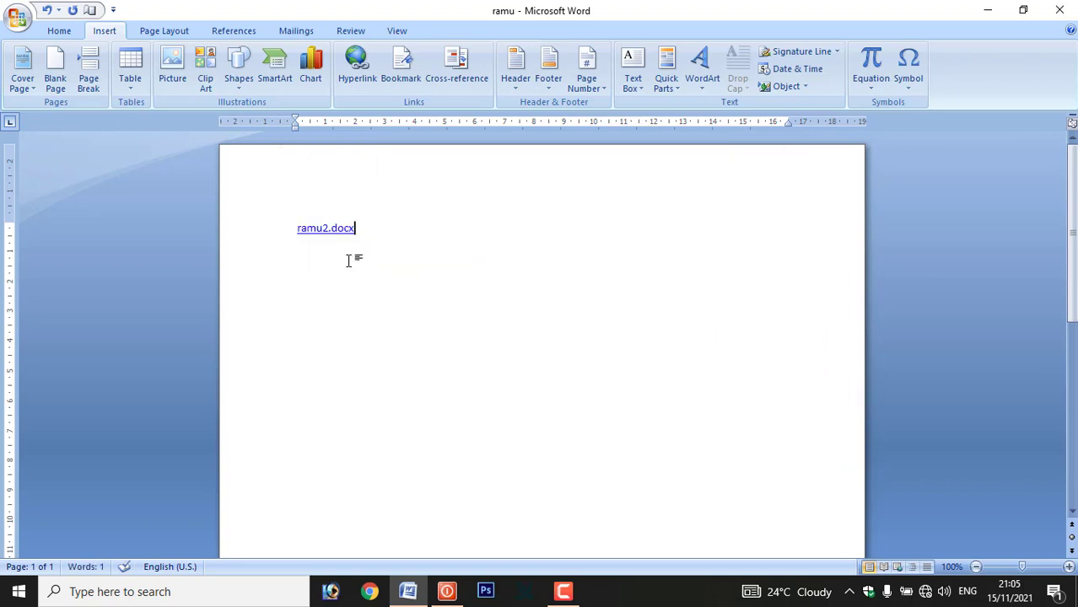
Step: Follow the link to open ramu2.docx, close it, and start a new line
{"action": "key", "text": "Return"}
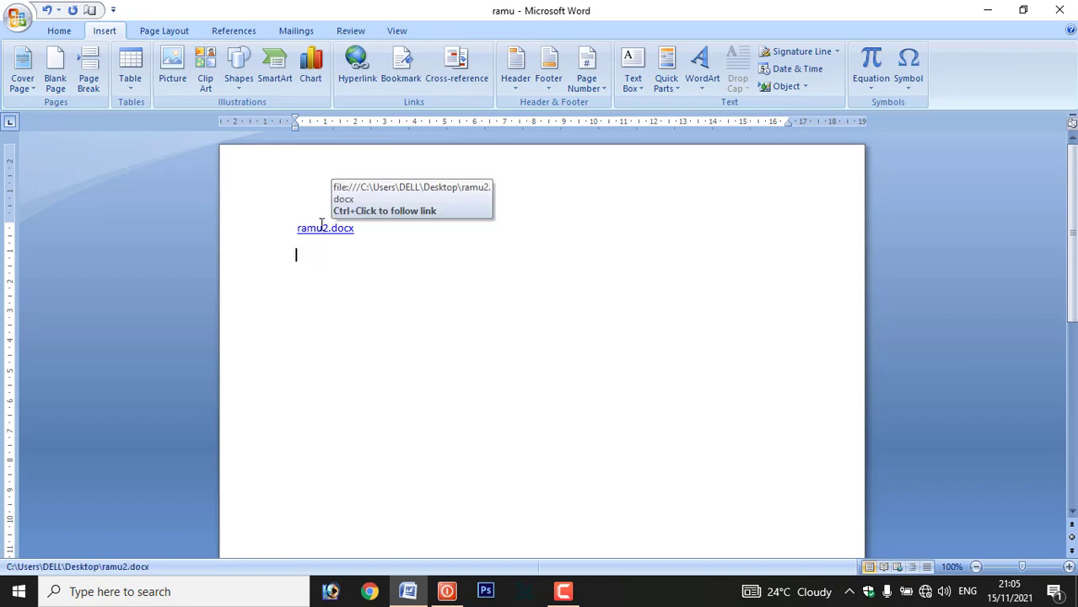
{"action": "left_click", "coordinate": [322, 225], "text": "ctrl"}
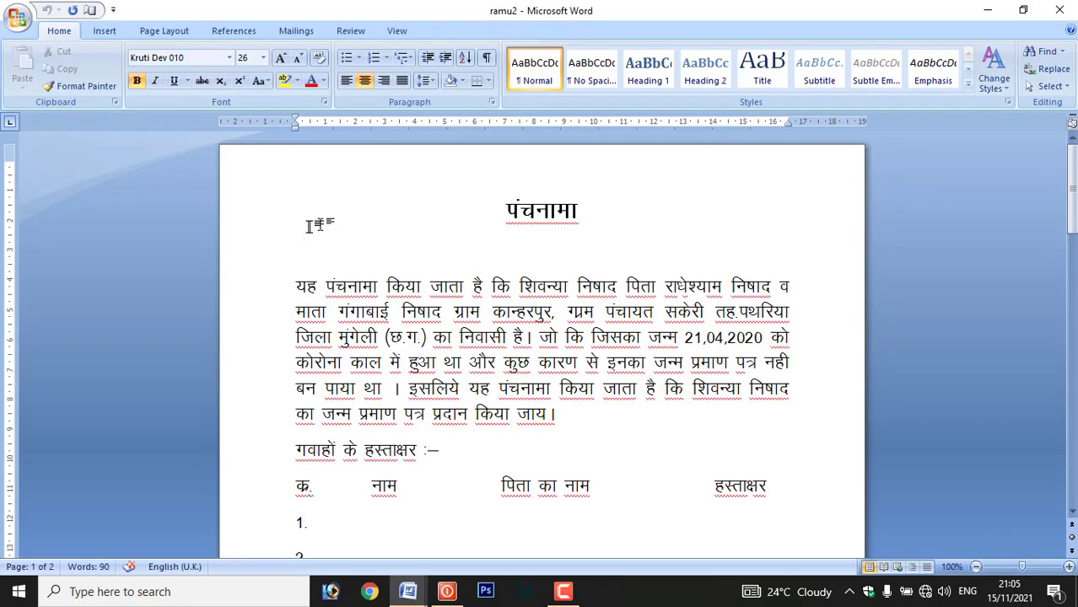
{"action": "left_click", "coordinate": [1059, 8]}
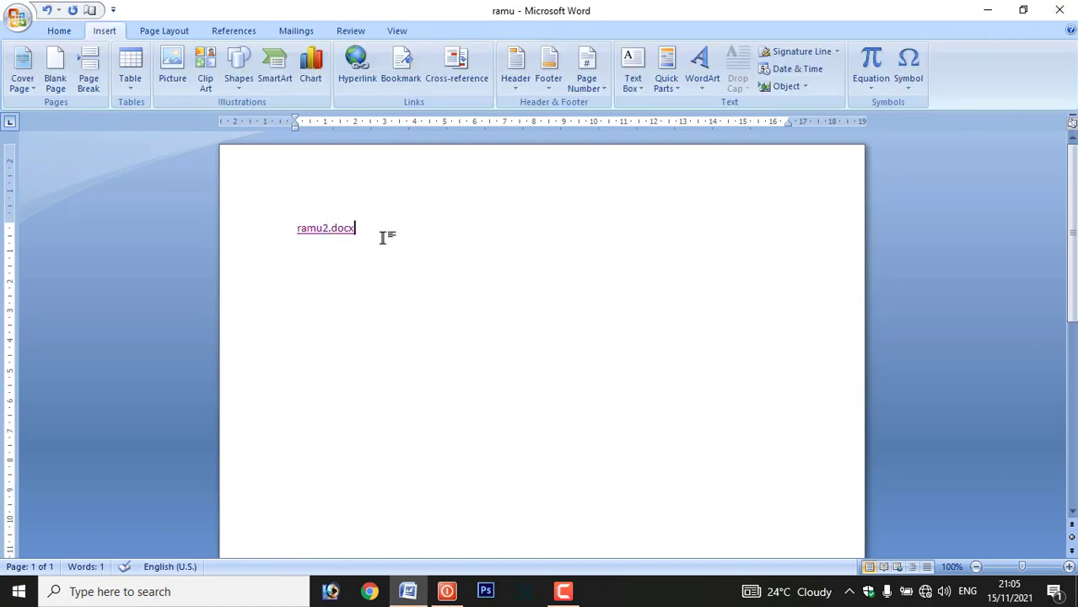
{"action": "key", "text": "Return"}
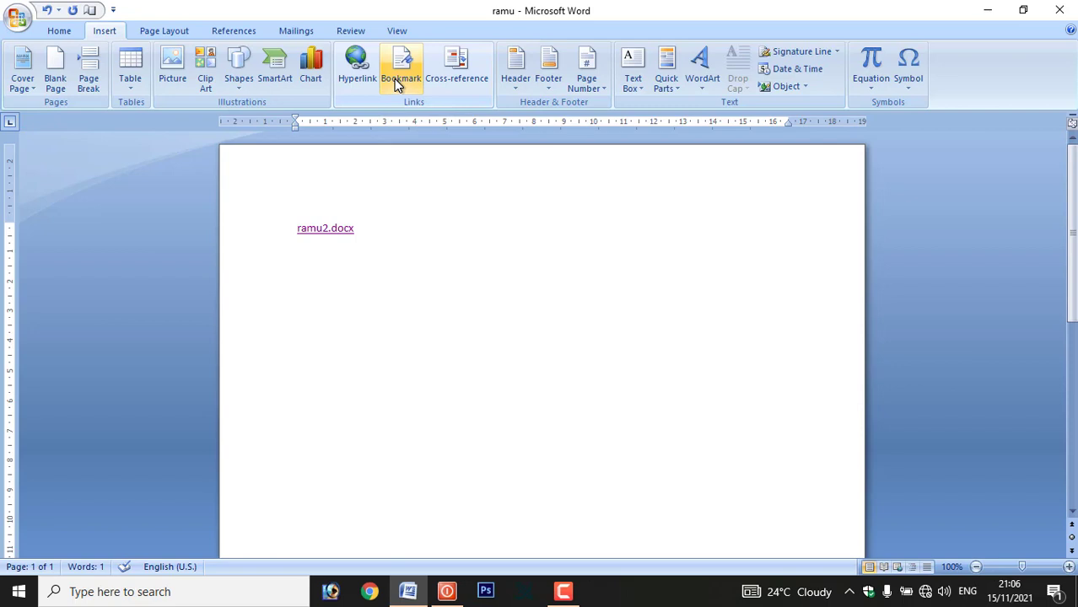
Step: Generate sample paragraphs with =RAND() and enlarge all the text by two sizes
{"action": "key", "text": "Return"}
{"action": "type", "text": "=R"}
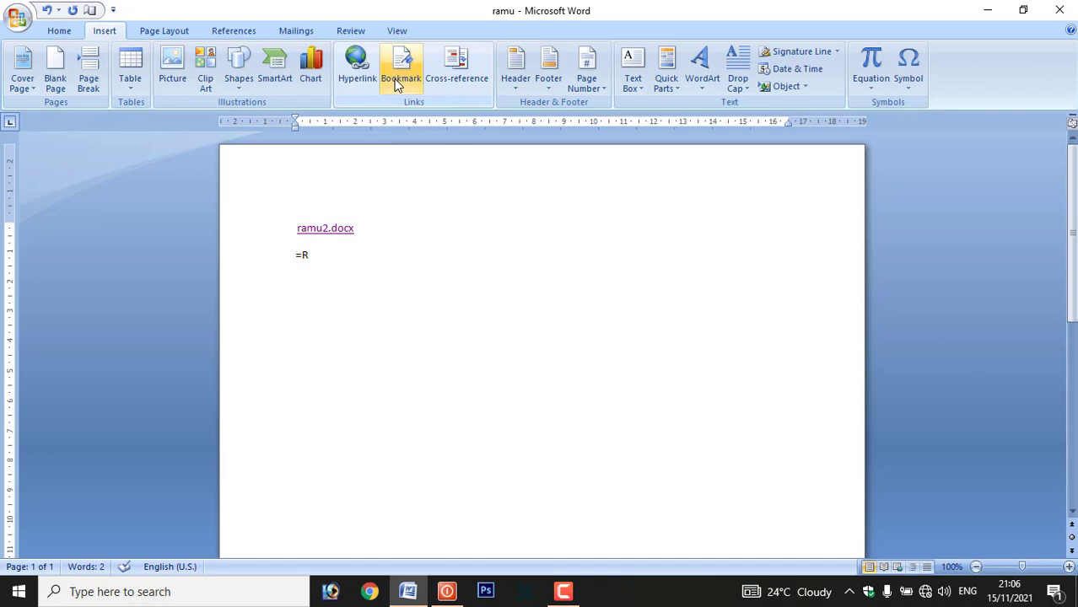
{"action": "type", "text": "ADN"}
{"action": "key", "text": "BackSpace"}
{"action": "key", "text": "BackSpace"}
{"action": "type", "text": "ND()"}
{"action": "key", "text": "Return"}
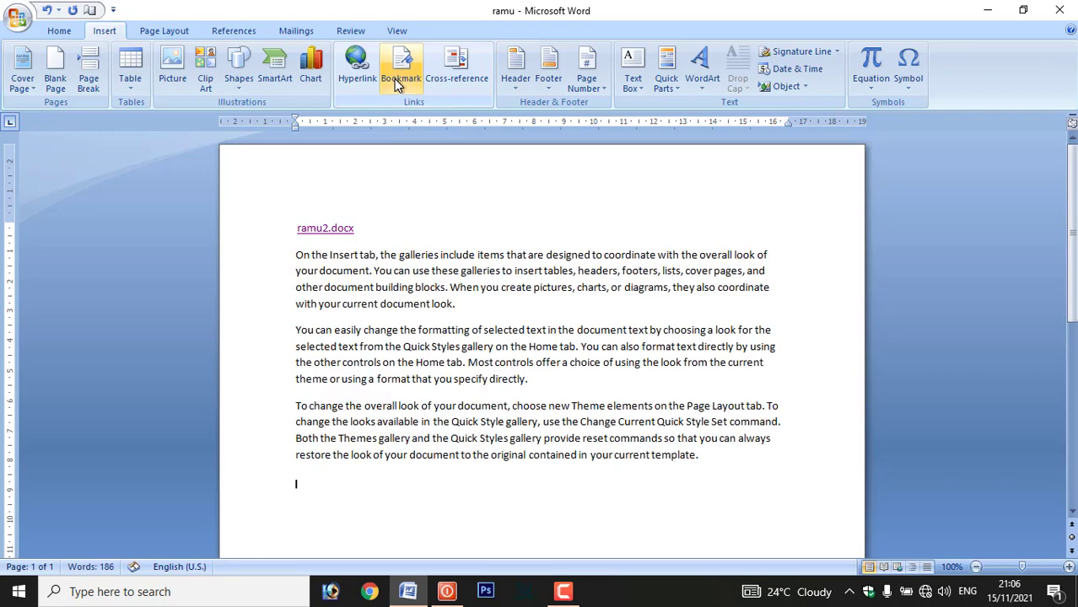
{"action": "key", "text": "ctrl+a"}
{"action": "key", "text": "ctrl+shift+period"}
{"action": "key", "text": "ctrl+shift+period"}
{"action": "key", "text": "ctrl+shift+period"}
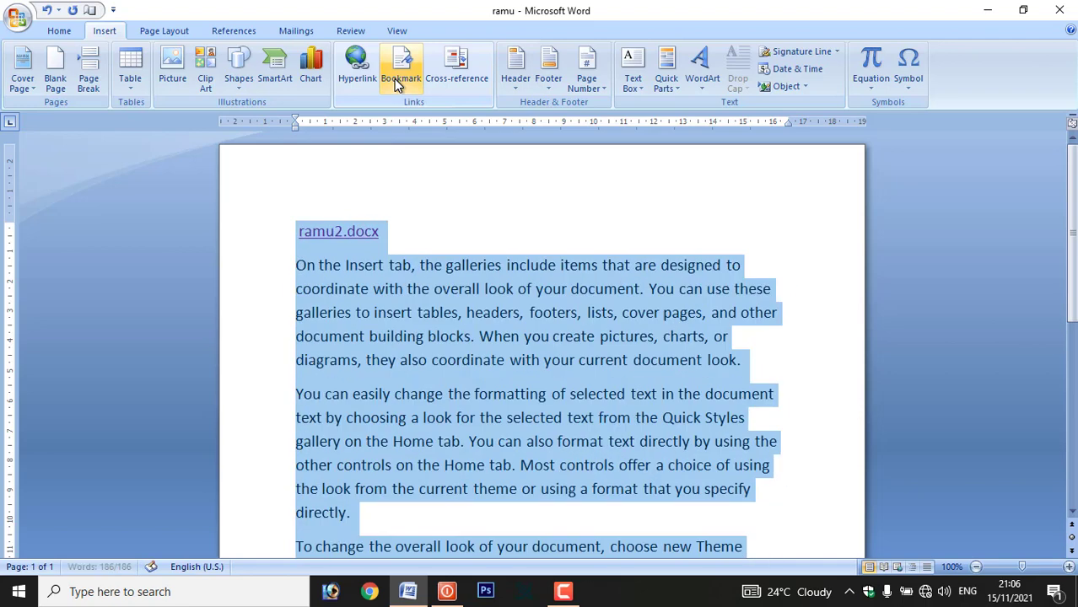
{"action": "key", "text": "ctrl+shift+period"}
Step: Bookmark the word 'headers' with the name HEADER
{"action": "left_click", "coordinate": [588, 323]}
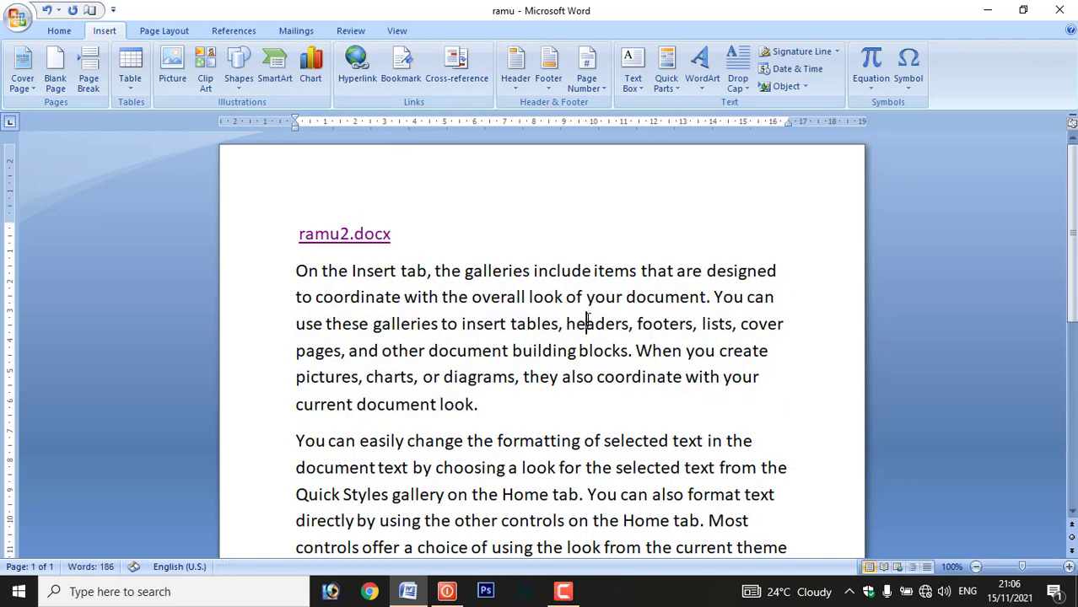
{"action": "left_click_drag", "start_coordinate": [566, 324], "coordinate": [627, 333]}
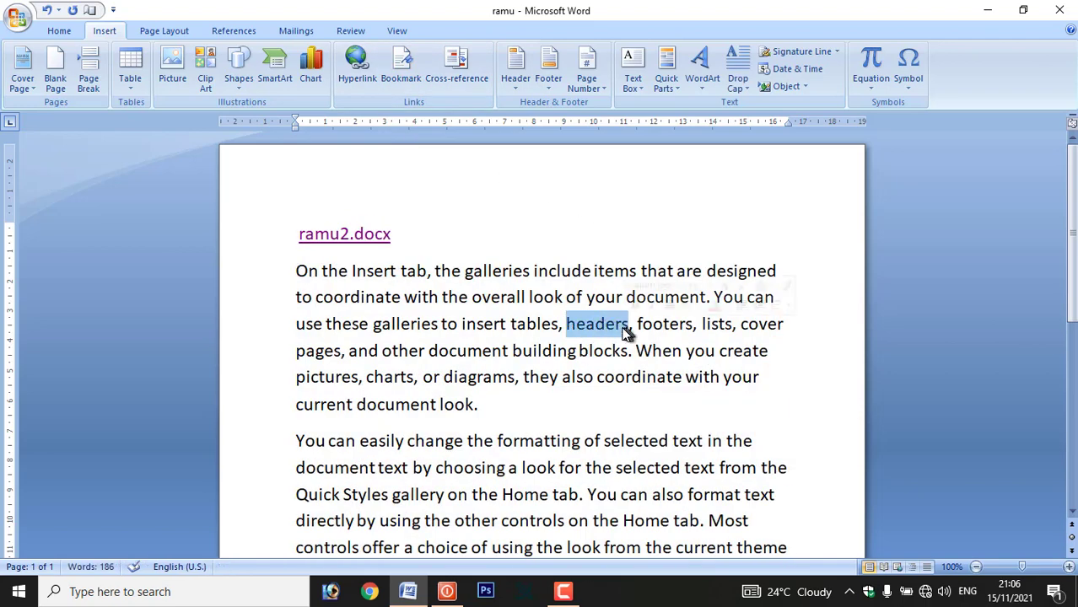
{"action": "left_click", "coordinate": [403, 76]}
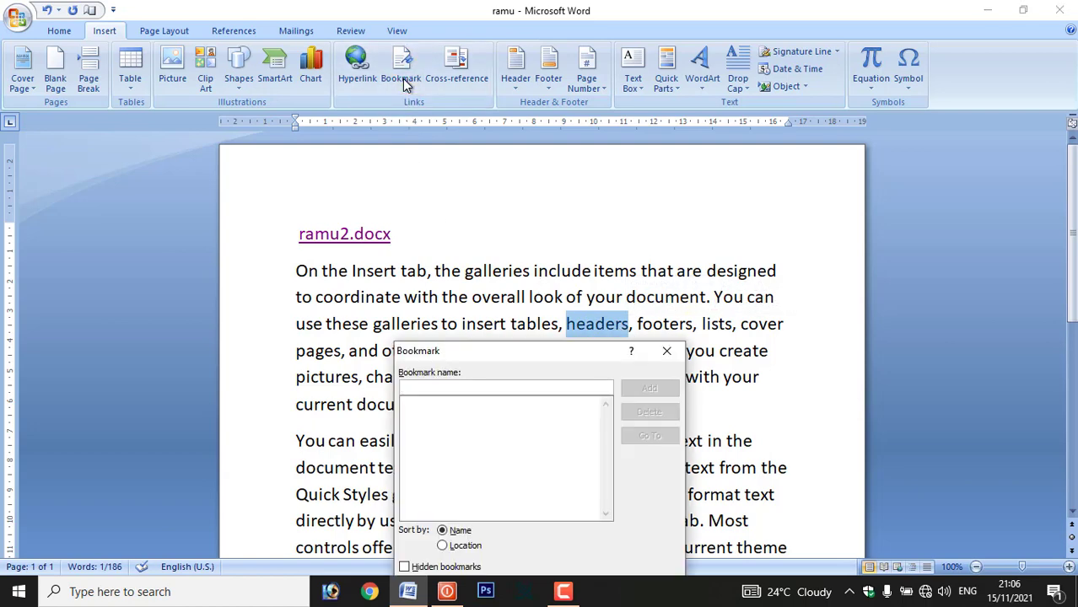
{"action": "left_click_drag", "start_coordinate": [506, 351], "coordinate": [383, 206]}
{"action": "type", "text": "UMDGN"}
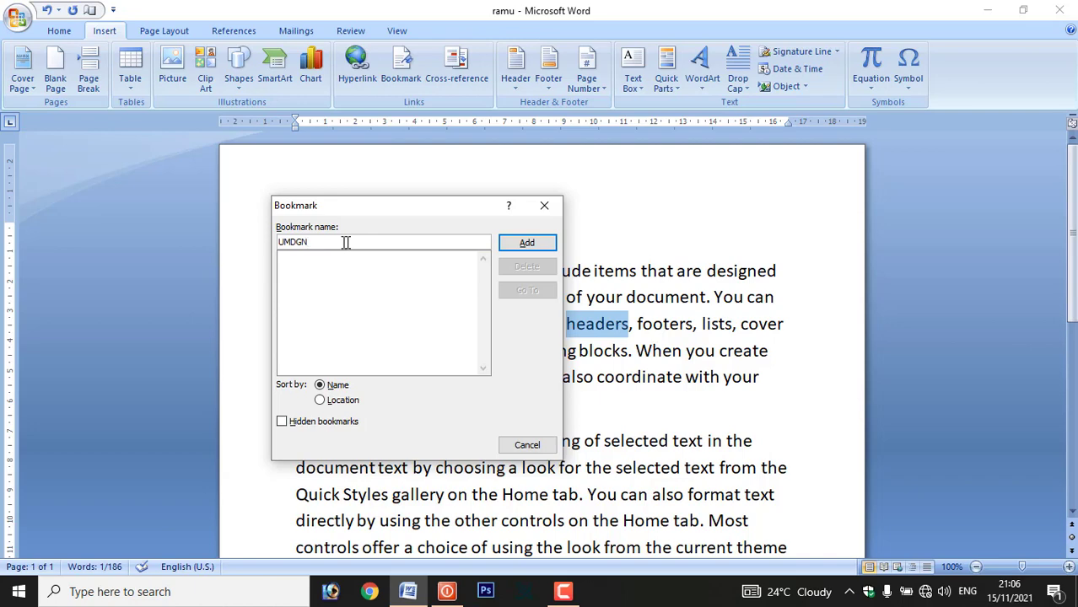
{"action": "double_click", "coordinate": [345, 242]}
{"action": "type", "text": "HEADER"}
{"action": "left_click", "coordinate": [527, 243]}
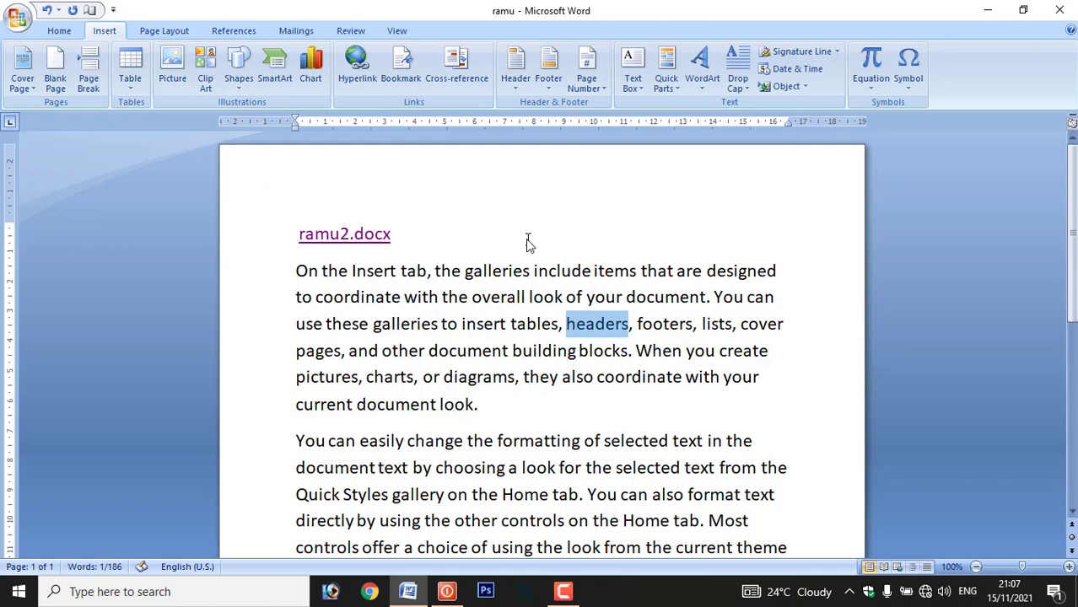
Step: Add a break after the last paragraph, then use Go To to jump to the HEADER bookmark
{"action": "scroll", "coordinate": [527, 244], "scroll_direction": "down", "scroll_amount": 5}
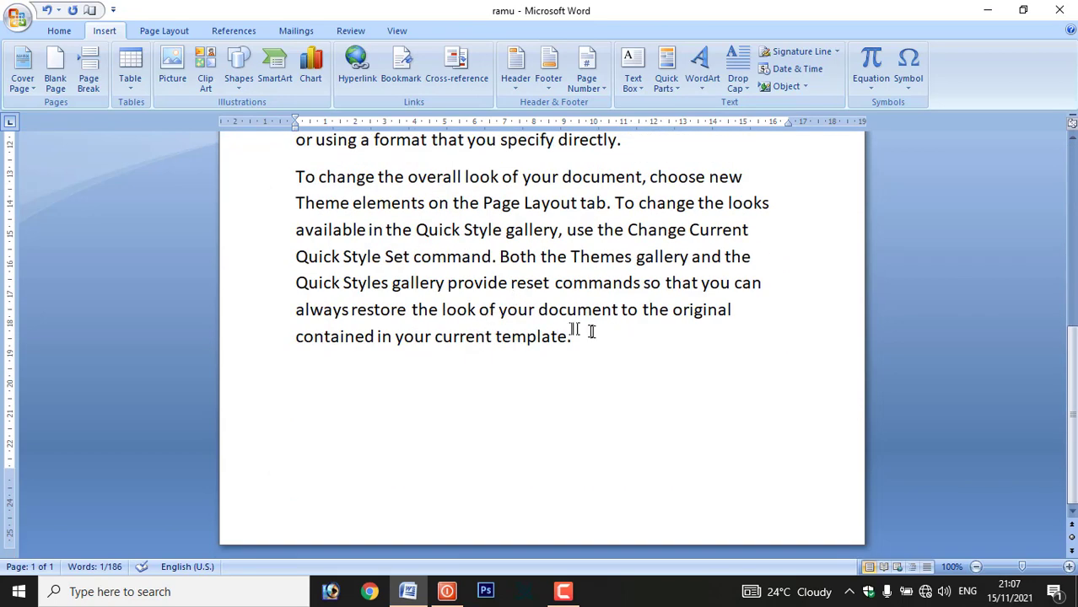
{"action": "left_click", "coordinate": [594, 331]}
{"action": "key", "text": "ctrl+Return"}
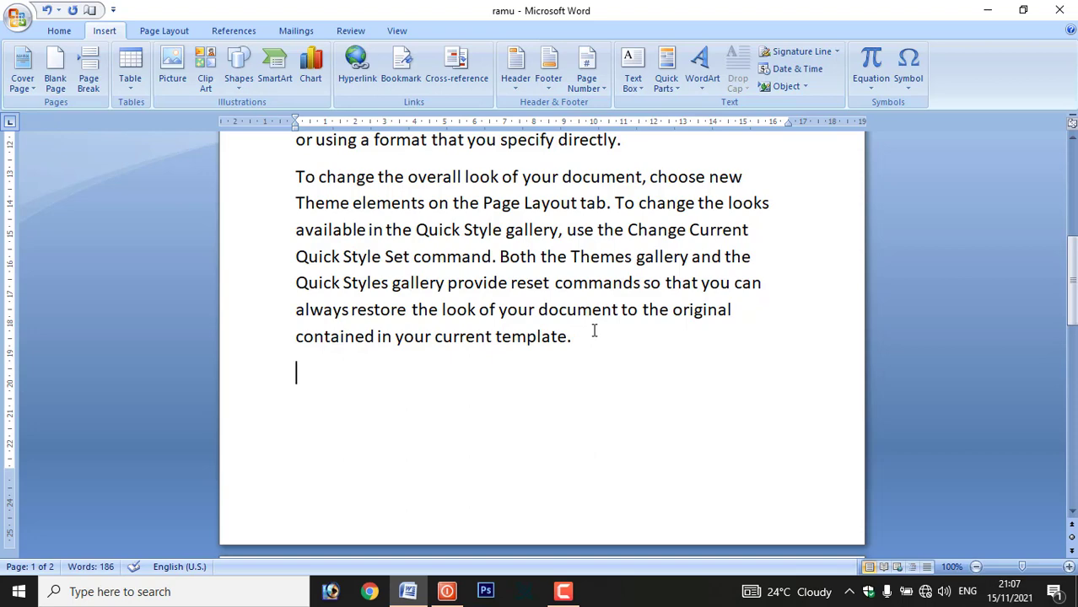
{"action": "key", "text": "ctrl+g"}
{"action": "key", "text": "Down"}
{"action": "key", "text": "Down"}
{"action": "key", "text": "Down"}
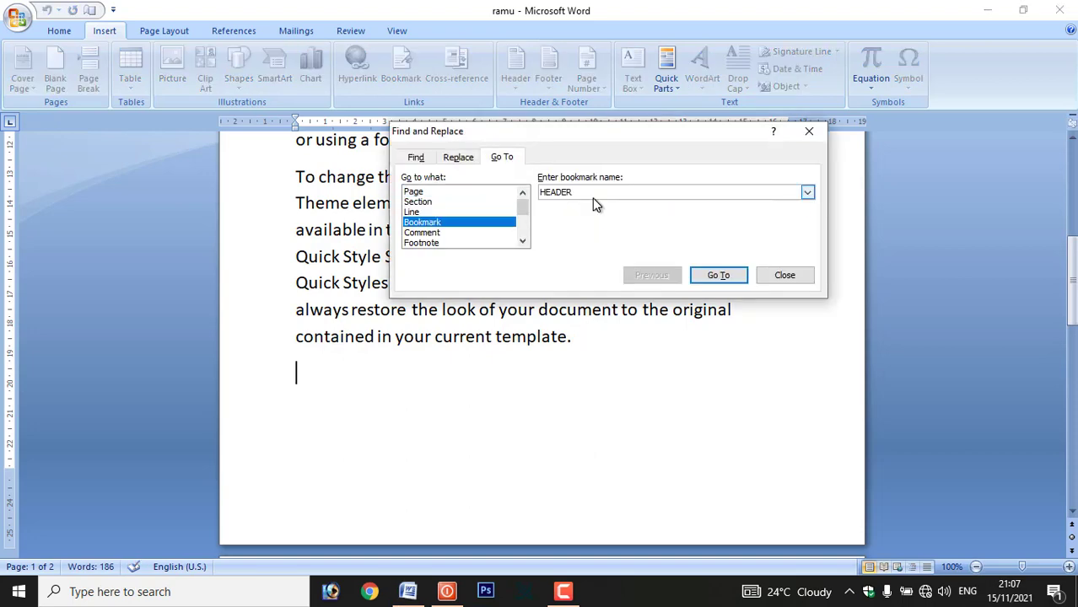
{"action": "left_click", "coordinate": [418, 232]}
{"action": "left_click", "coordinate": [419, 222]}
{"action": "left_click", "coordinate": [582, 192]}
{"action": "left_click", "coordinate": [714, 277]}
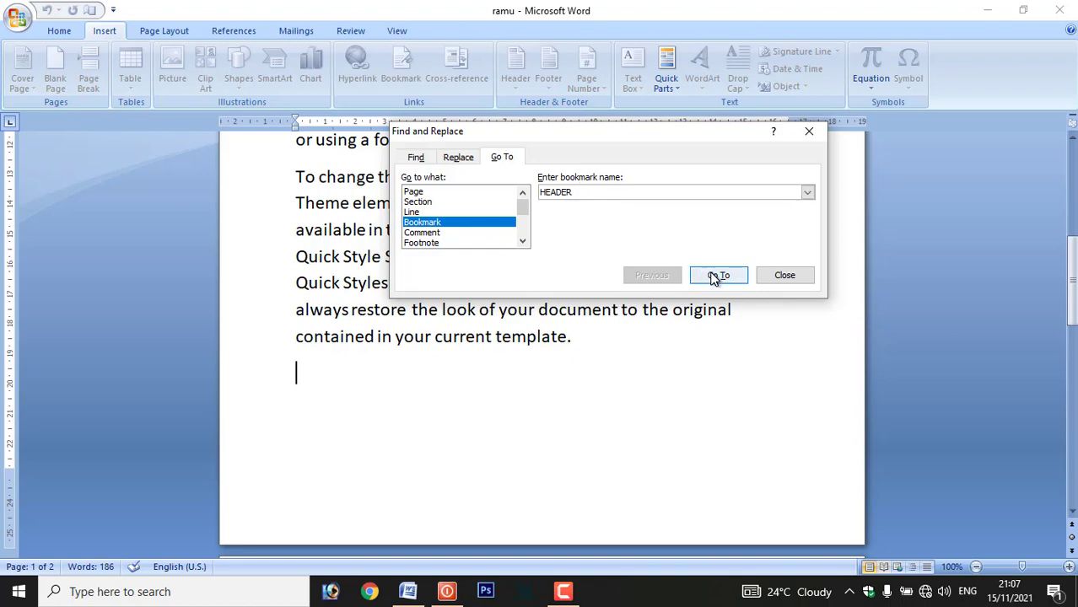
{"action": "left_click", "coordinate": [808, 133]}
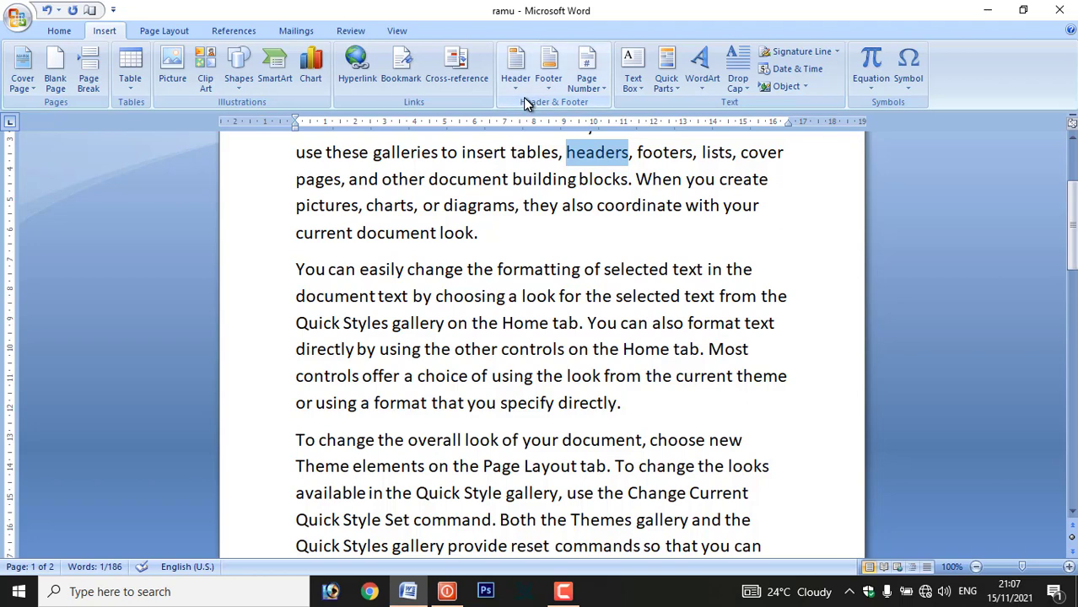
Step: Insert the Annual footer design with typed footer text, then return to the body
{"action": "scroll", "coordinate": [531, 108], "scroll_direction": "up", "scroll_amount": 1}
{"action": "scroll", "coordinate": [531, 108], "scroll_direction": "down", "scroll_amount": 1}
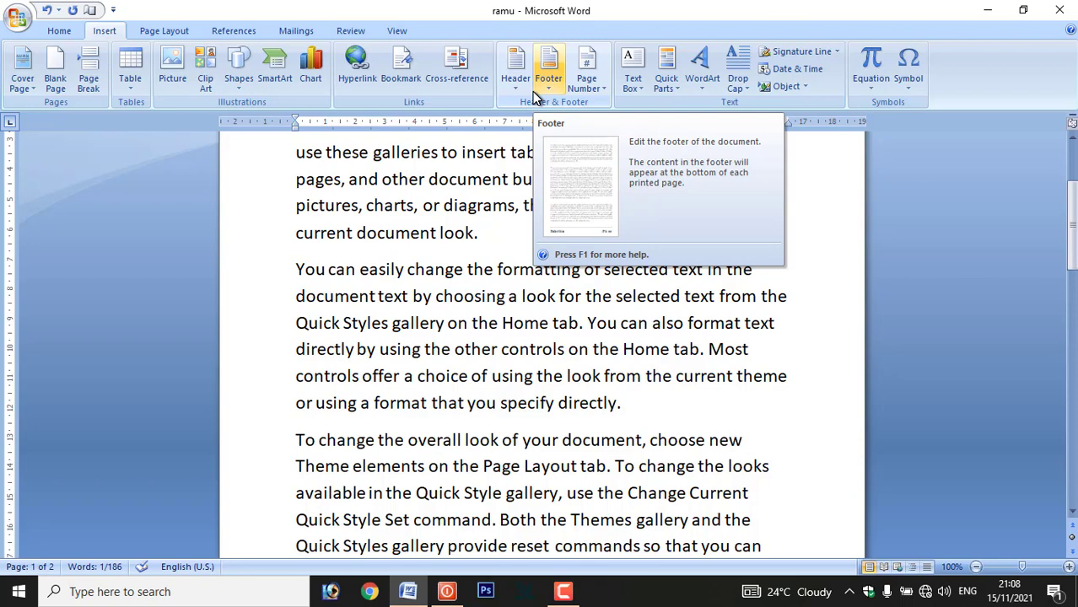
{"action": "left_click", "coordinate": [512, 85]}
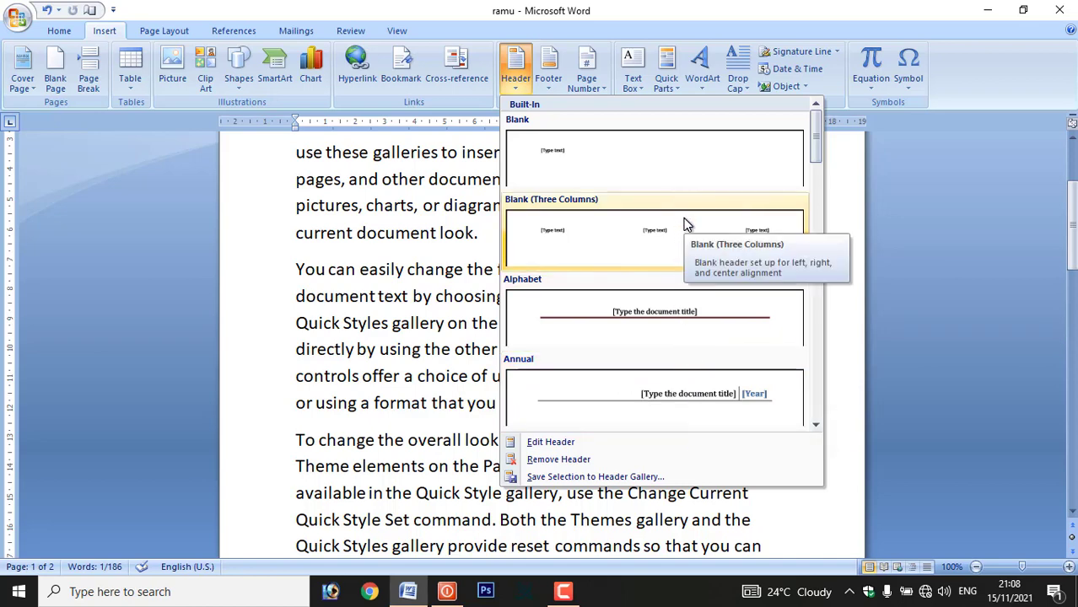
{"action": "left_click", "coordinate": [549, 72]}
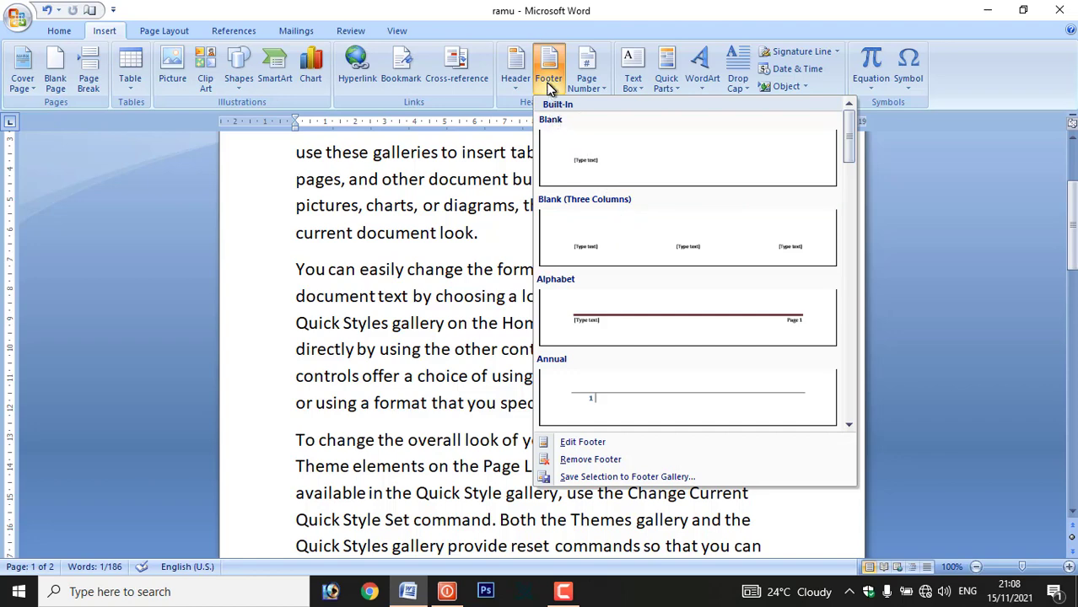
{"action": "left_click", "coordinate": [649, 383]}
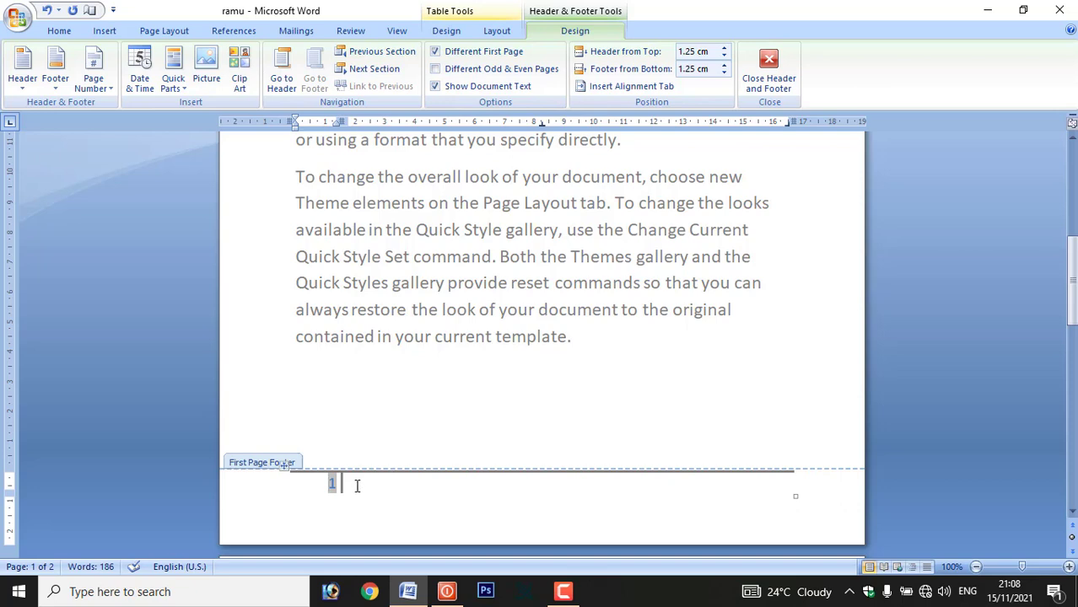
{"action": "type", "text": "PUSHPRAJ PRINTE"}
{"action": "type", "text": "RS@ "}
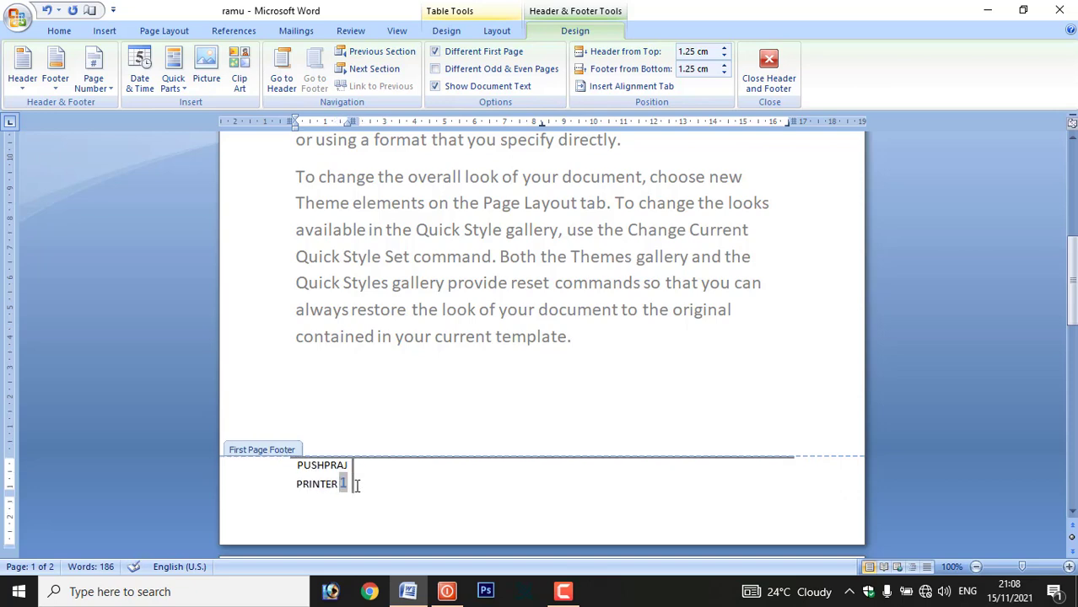
{"action": "type", "text": "CAMERA"}
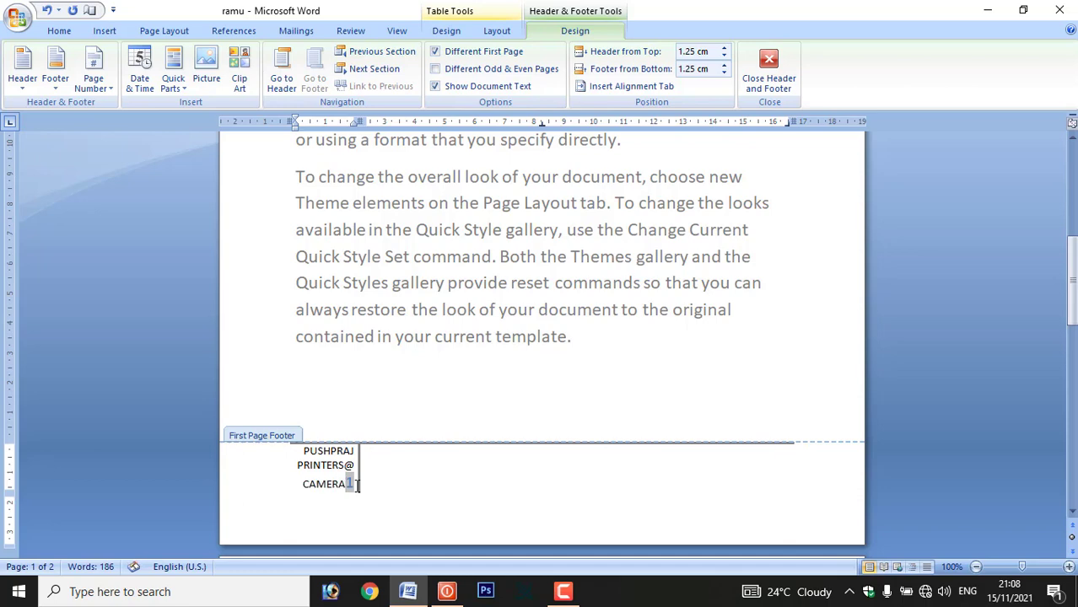
{"action": "double_click", "coordinate": [406, 372]}
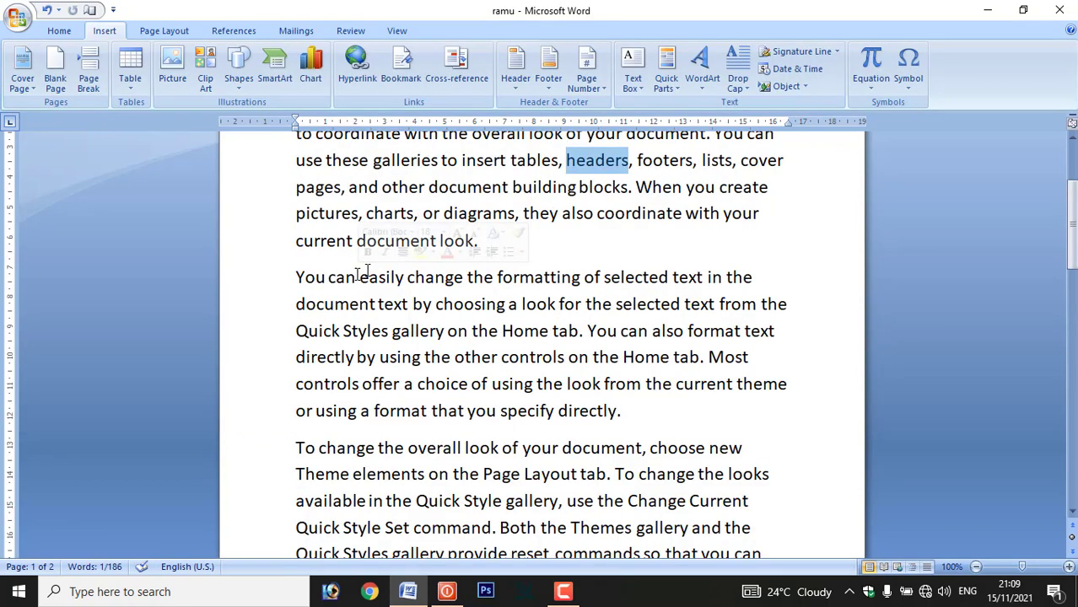
Step: Remove the footer from the page
{"action": "left_click", "coordinate": [570, 251]}
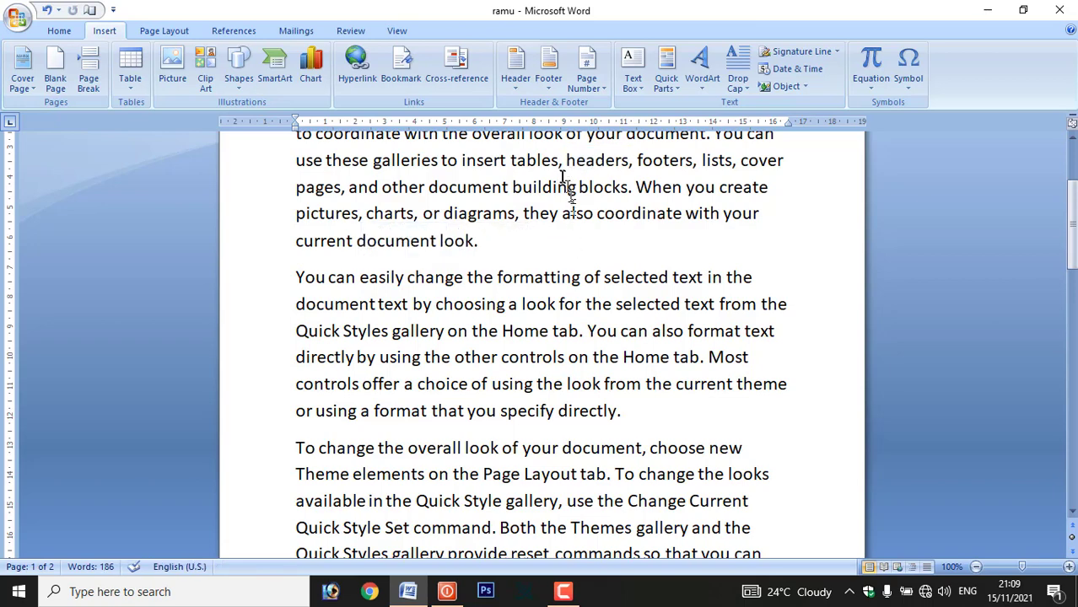
{"action": "scroll", "coordinate": [565, 180], "scroll_direction": "down", "scroll_amount": 3}
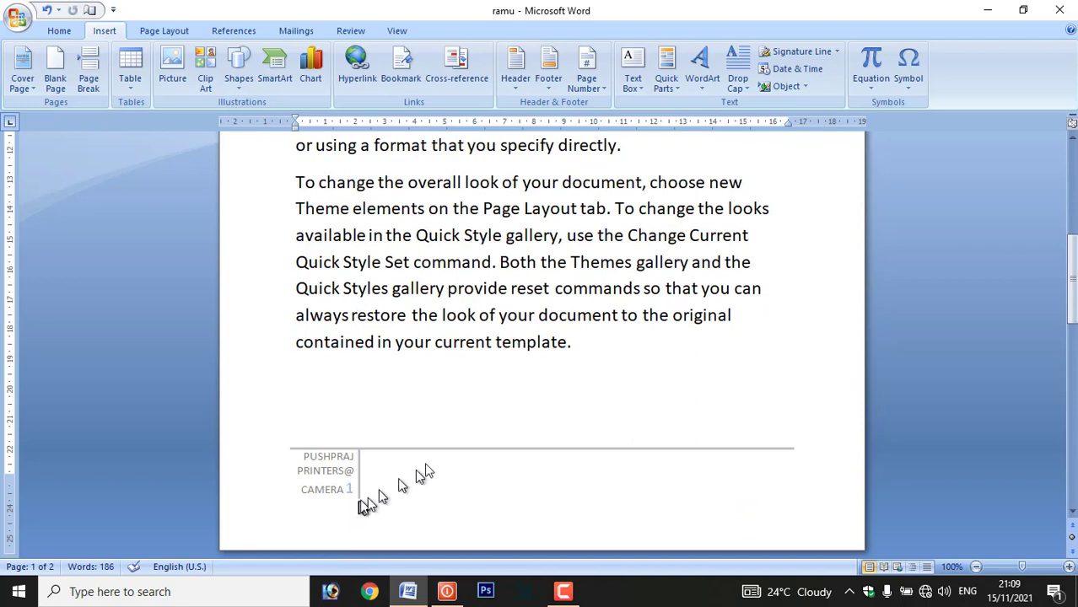
{"action": "left_click", "coordinate": [558, 88]}
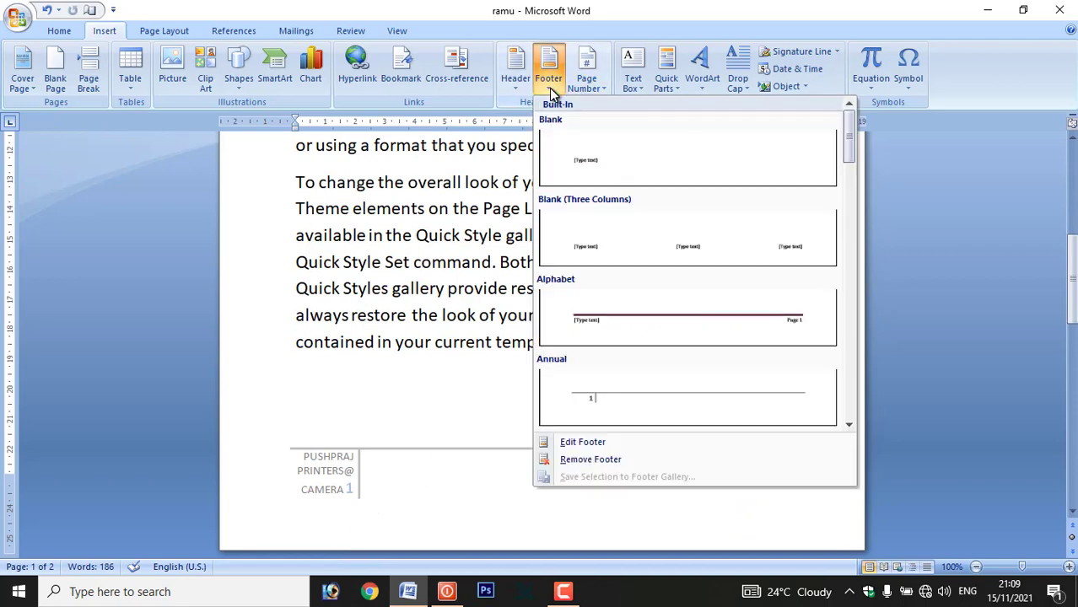
{"action": "left_click", "coordinate": [569, 460]}
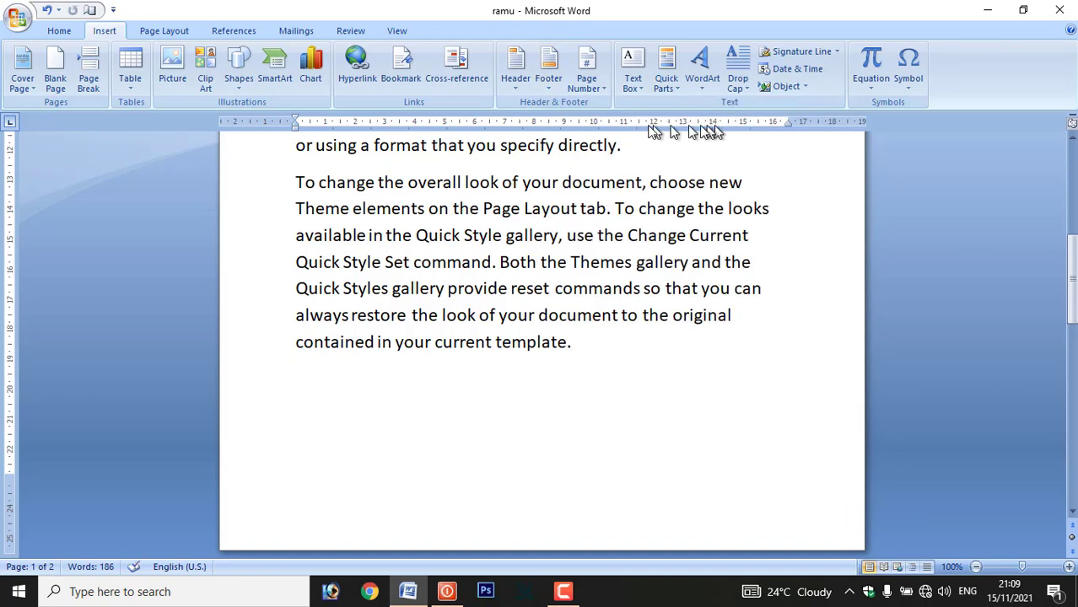
Step: Add a Plain Number 3 page number at the bottom right, then return to the body text
{"action": "left_click", "coordinate": [600, 93]}
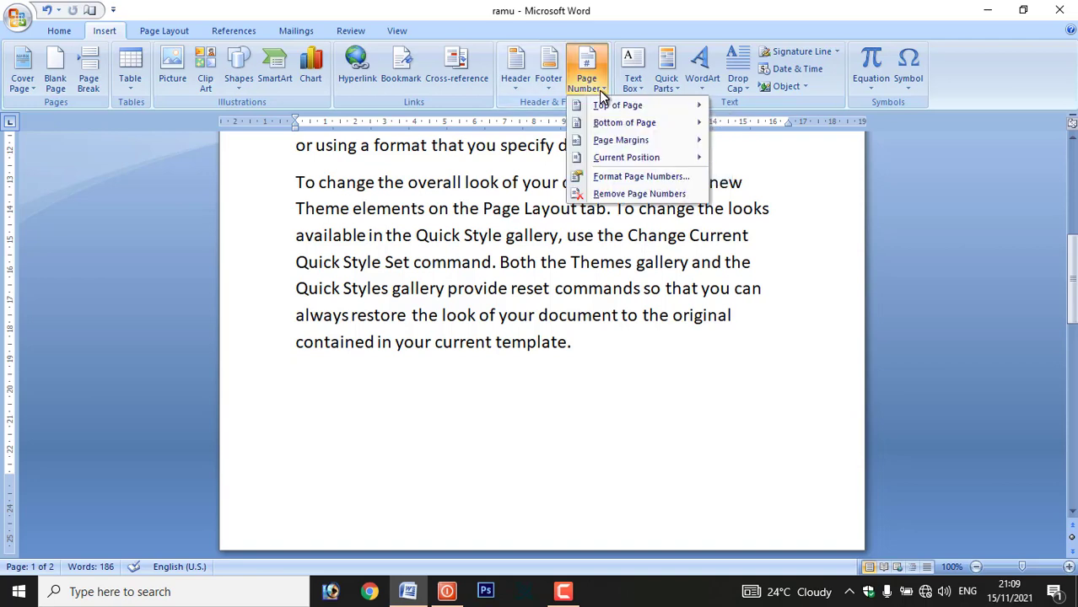
{"action": "mouse_move", "coordinate": [606, 106]}
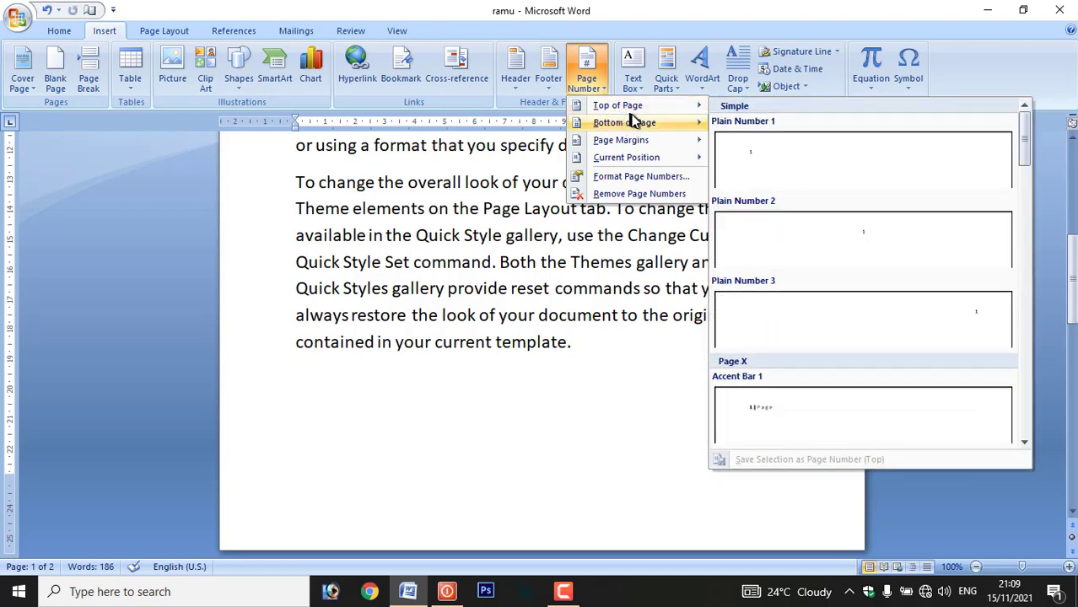
{"action": "mouse_move", "coordinate": [638, 125]}
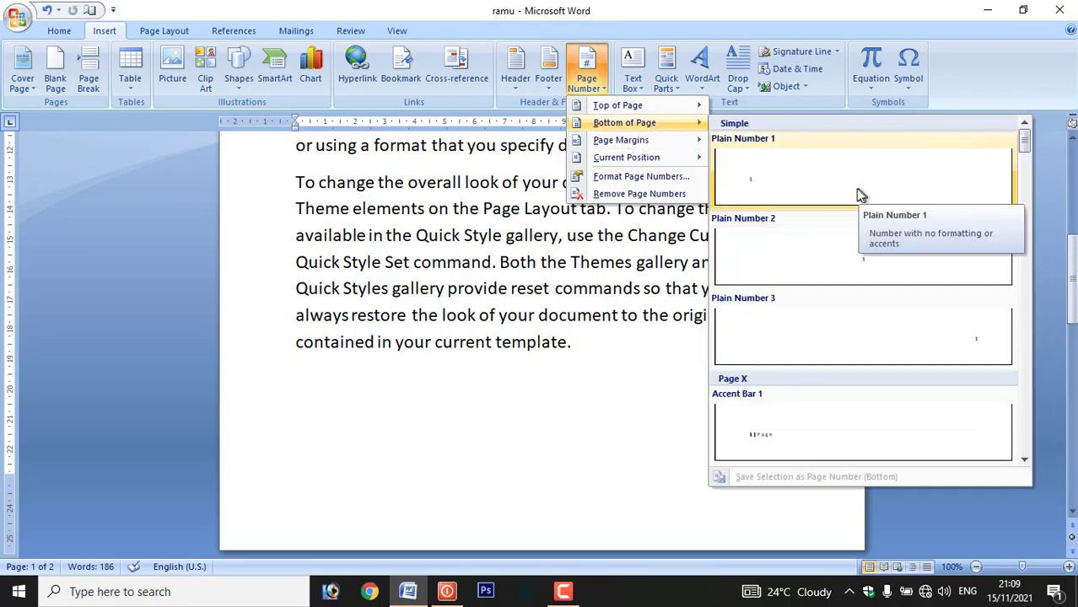
{"action": "left_click", "coordinate": [904, 343]}
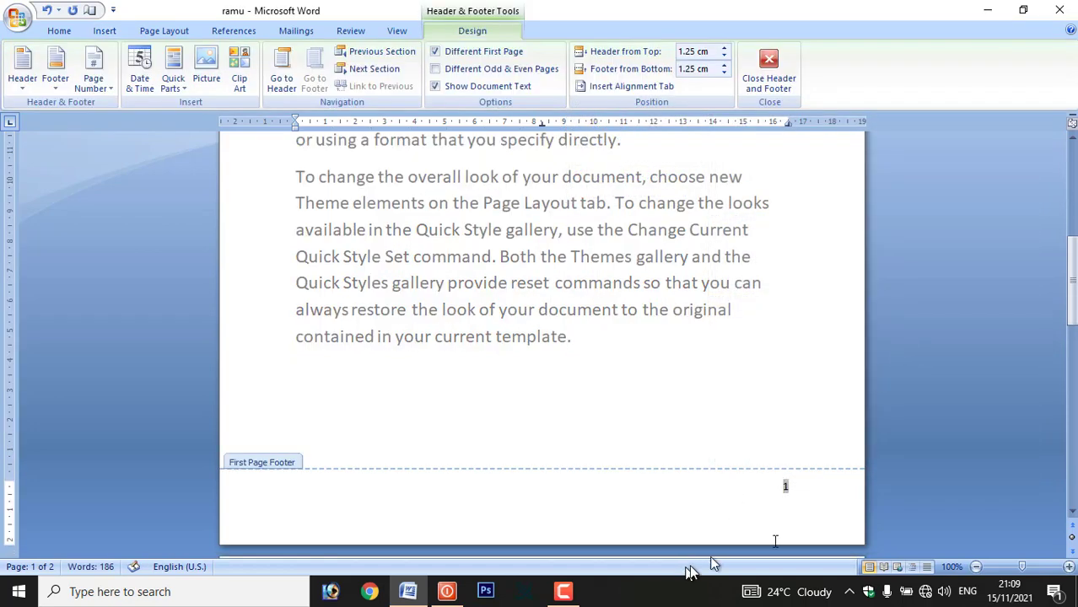
{"action": "scroll", "coordinate": [736, 386], "scroll_direction": "down", "scroll_amount": 10}
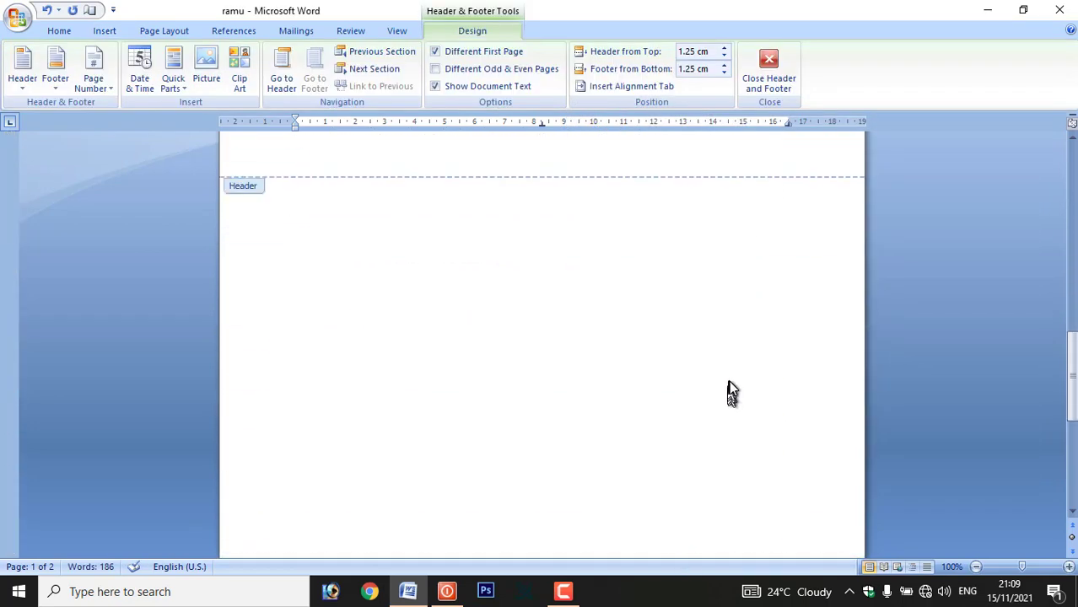
{"action": "left_click", "coordinate": [766, 74]}
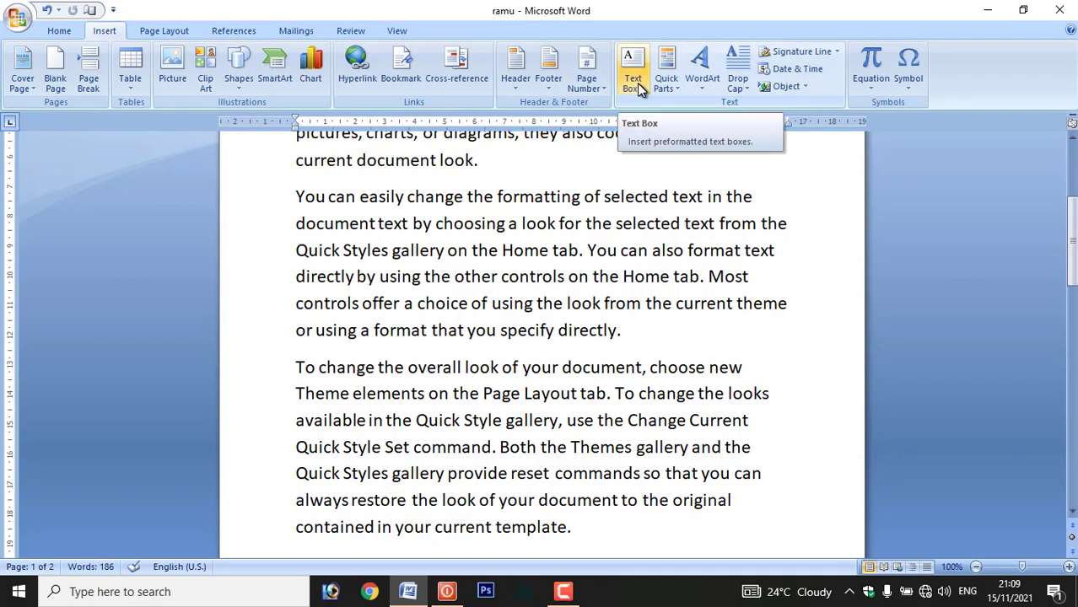
Step: Delete all document text and draw a large text box across the page centre
{"action": "key", "text": "ctrl+a"}
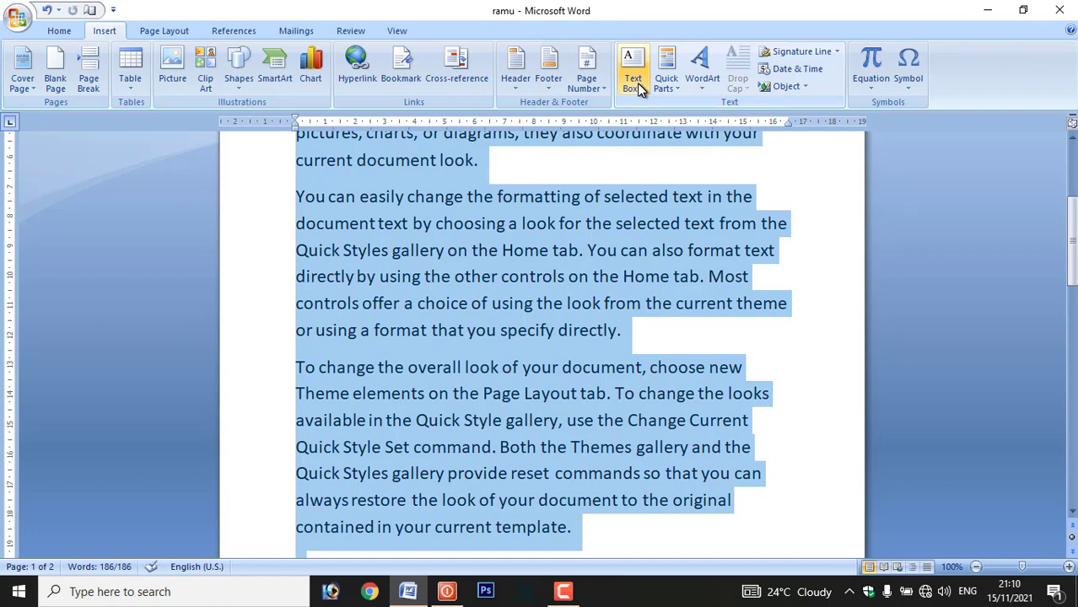
{"action": "key", "text": "Delete"}
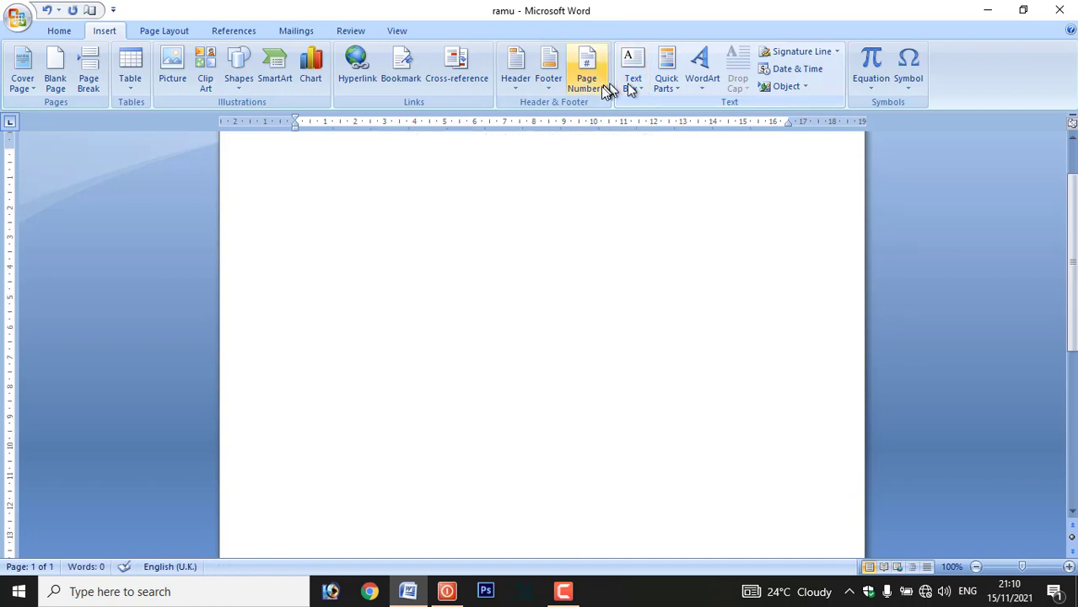
{"action": "left_click", "coordinate": [637, 84]}
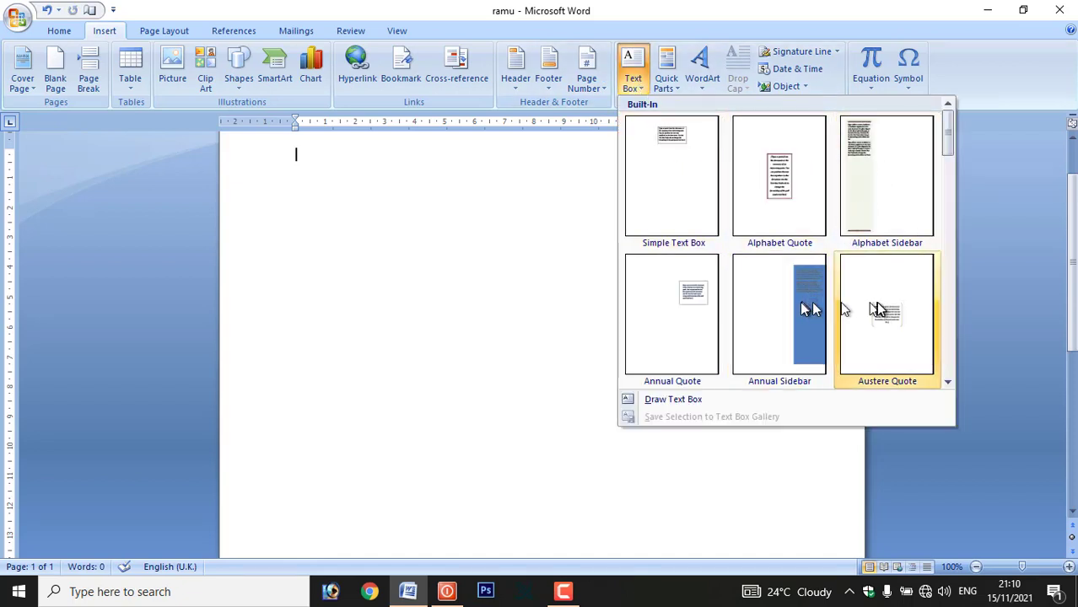
{"action": "left_click", "coordinate": [634, 401]}
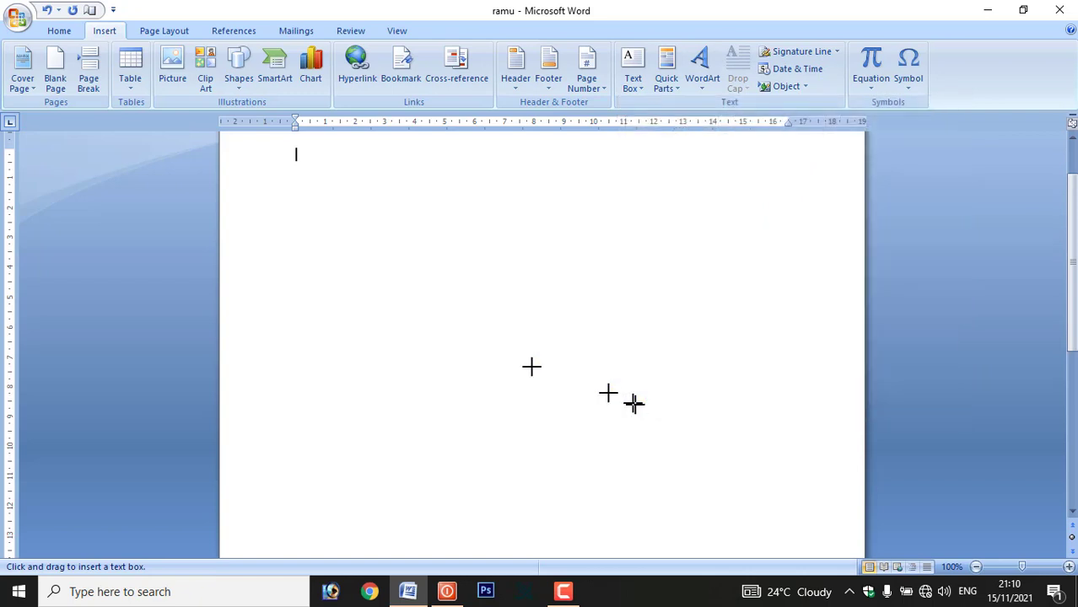
{"action": "left_click_drag", "start_coordinate": [343, 202], "coordinate": [746, 530]}
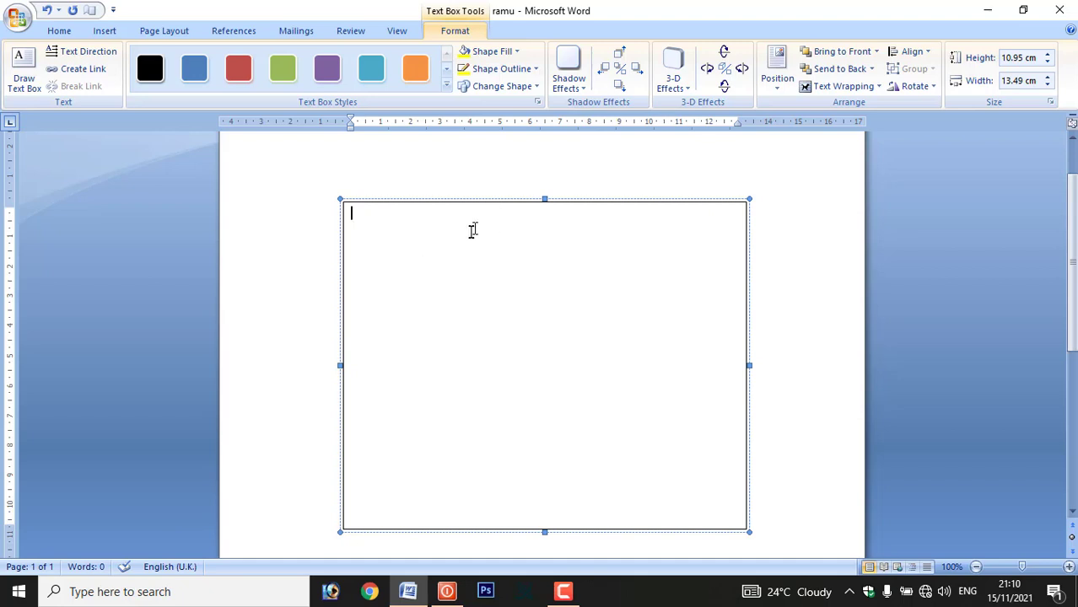
{"action": "left_click", "coordinate": [435, 187]}
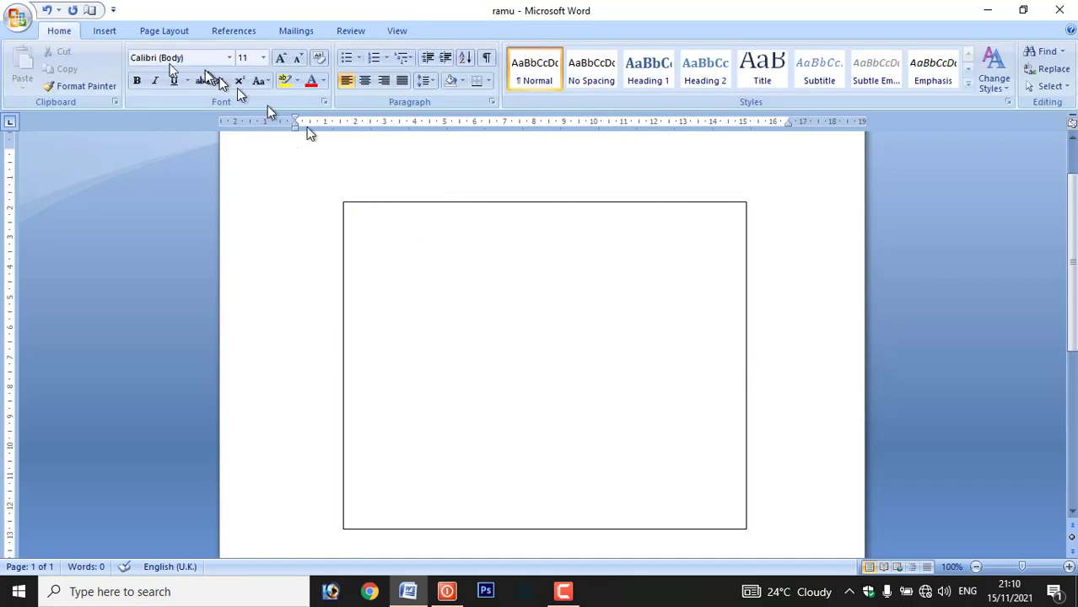
{"action": "left_click", "coordinate": [107, 34]}
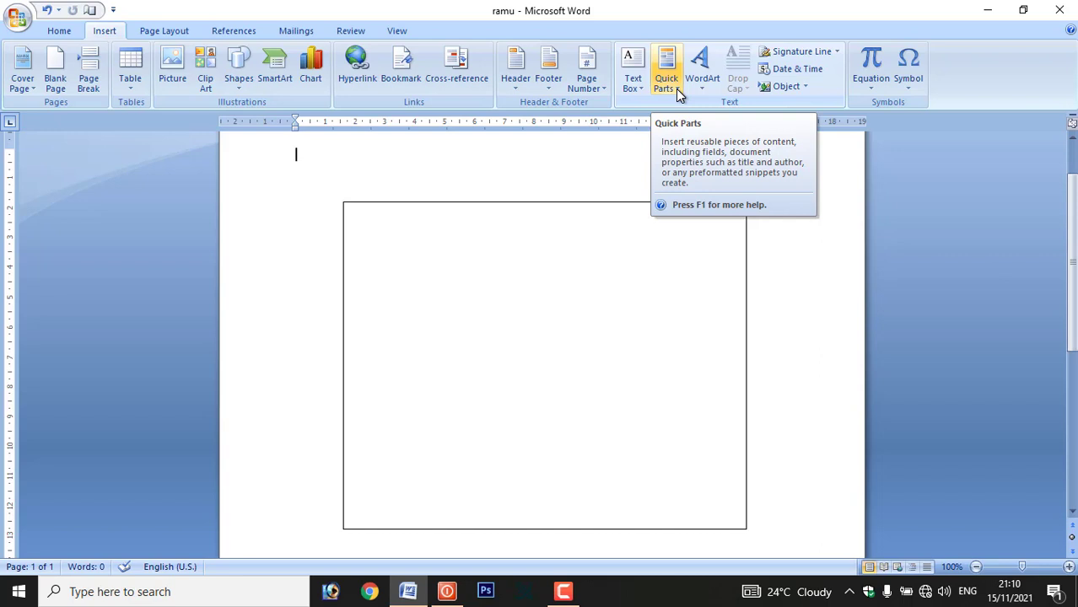
Step: Insert a Date field in the d MMMM yyyy format (15 November 2021)
{"action": "left_click", "coordinate": [676, 89]}
{"action": "mouse_move", "coordinate": [705, 104]}
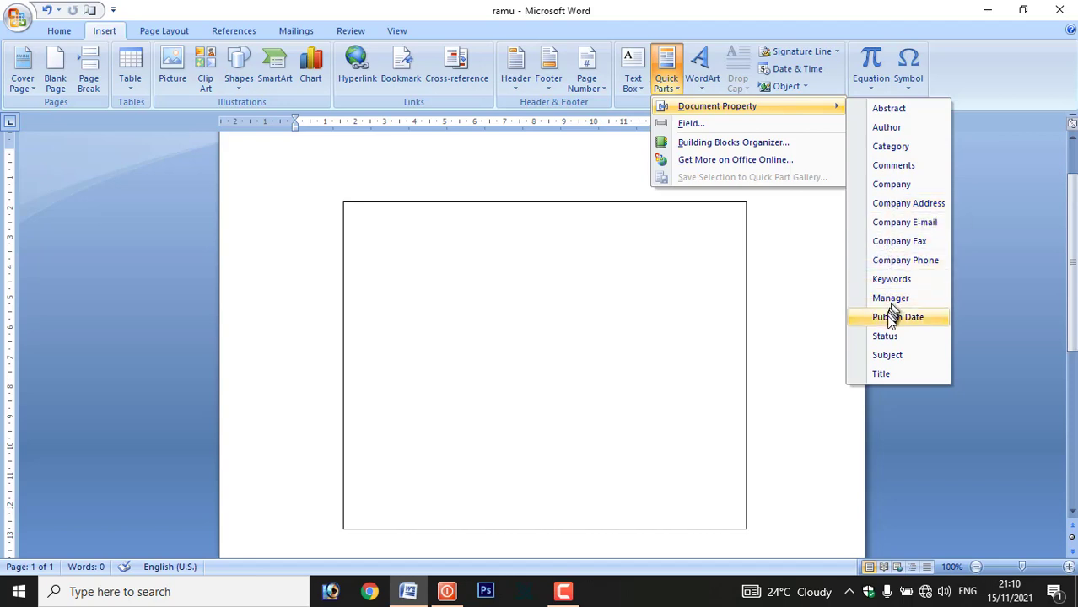
{"action": "left_click", "coordinate": [691, 124]}
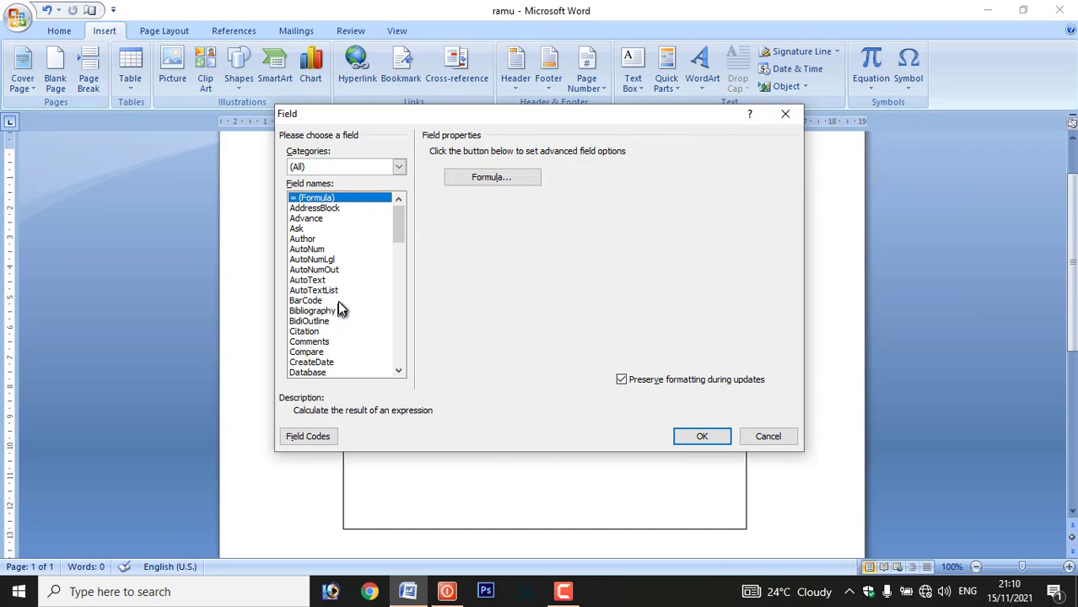
{"action": "scroll", "coordinate": [337, 308], "scroll_direction": "down", "scroll_amount": 2}
{"action": "left_click", "coordinate": [306, 323]}
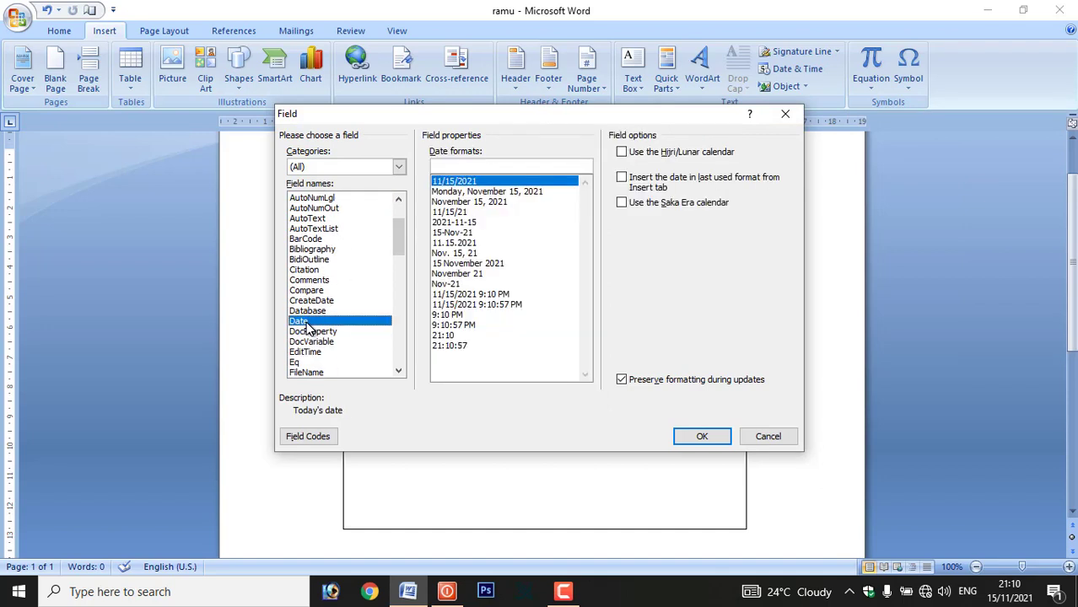
{"action": "left_click", "coordinate": [456, 266]}
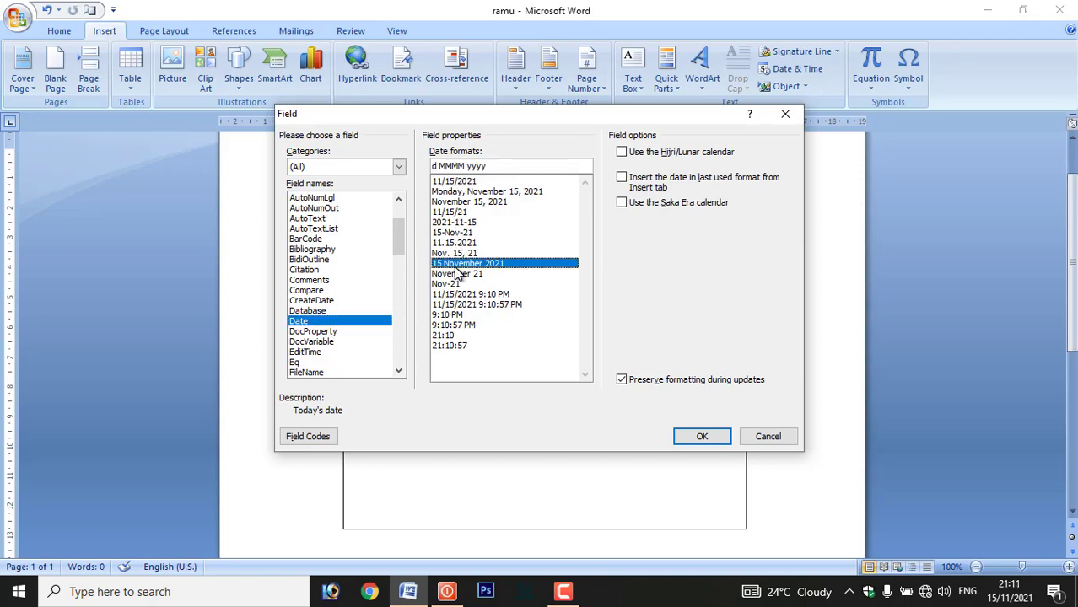
{"action": "left_click", "coordinate": [695, 436]}
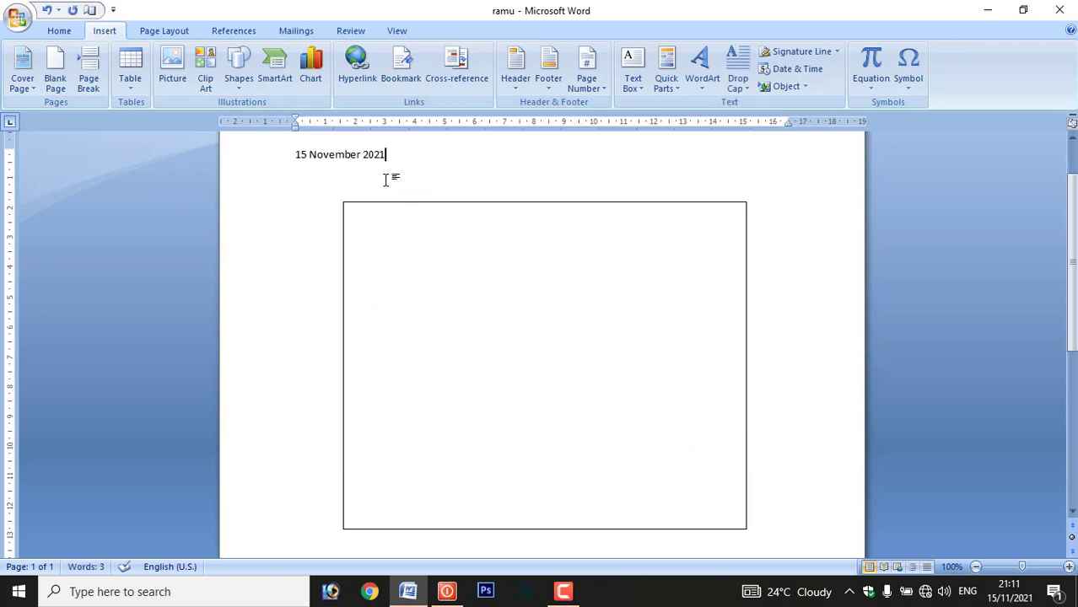
Step: Preview cover pages in the Building Blocks Organizer and insert the Motion cover page
{"action": "left_click", "coordinate": [668, 82]}
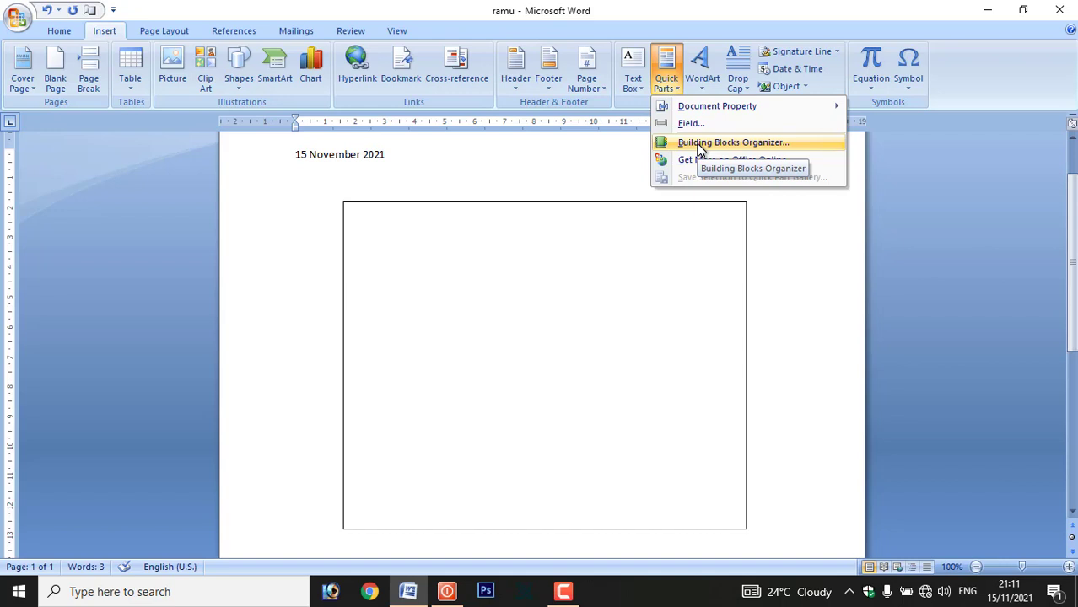
{"action": "left_click", "coordinate": [698, 144]}
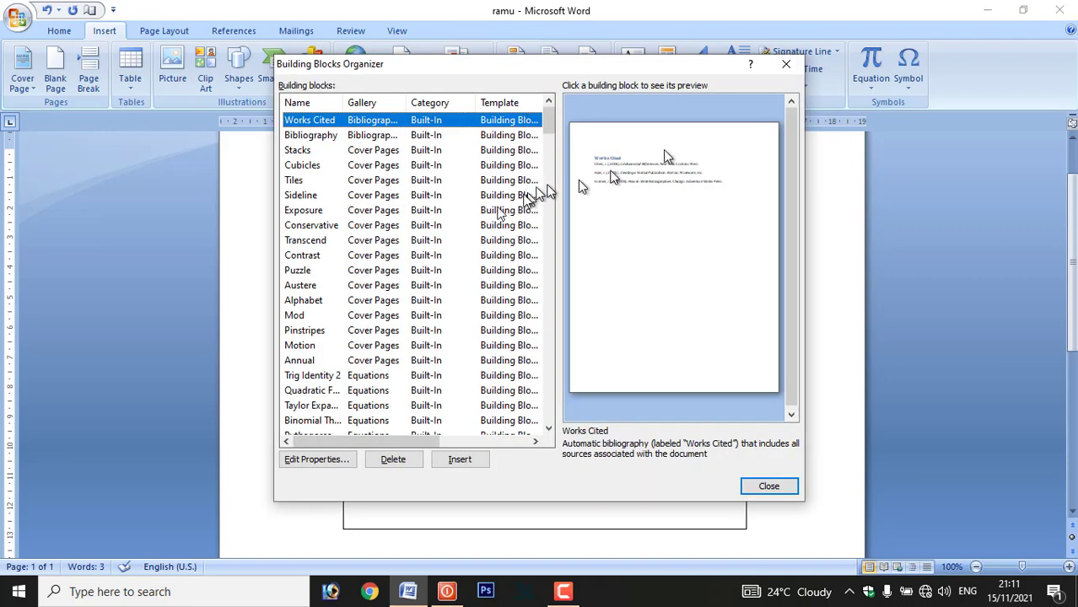
{"action": "left_click", "coordinate": [310, 211]}
{"action": "left_click", "coordinate": [305, 257]}
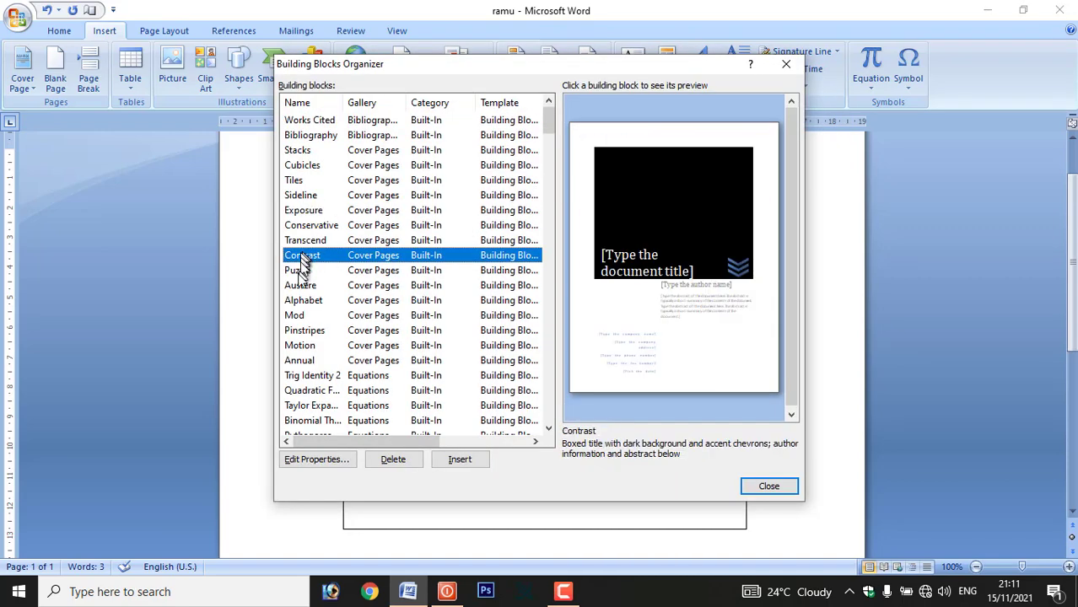
{"action": "left_click", "coordinate": [302, 274]}
{"action": "left_click", "coordinate": [305, 346]}
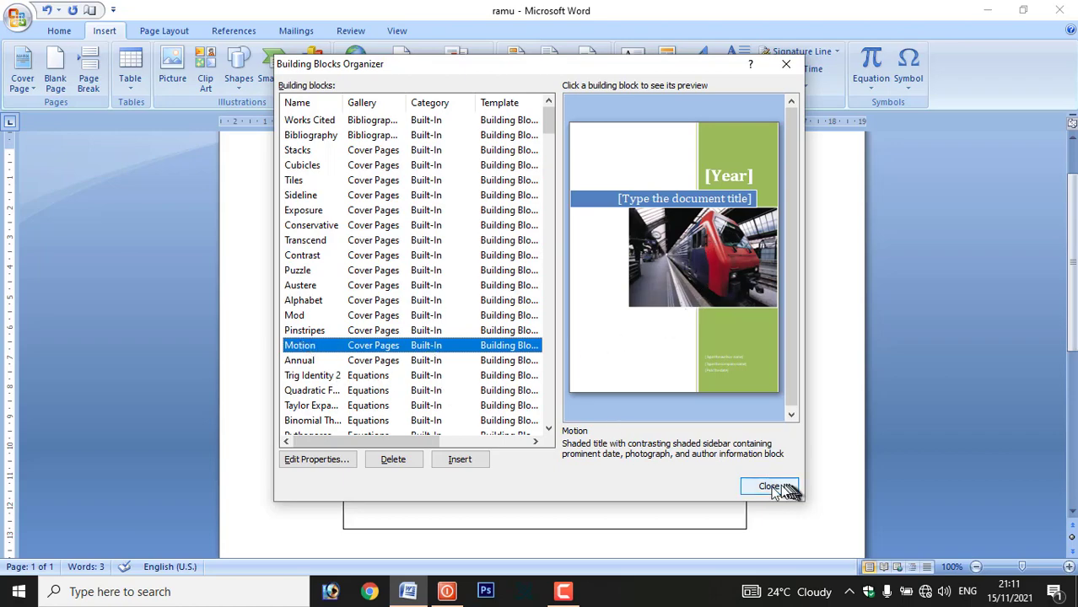
{"action": "left_click", "coordinate": [466, 462]}
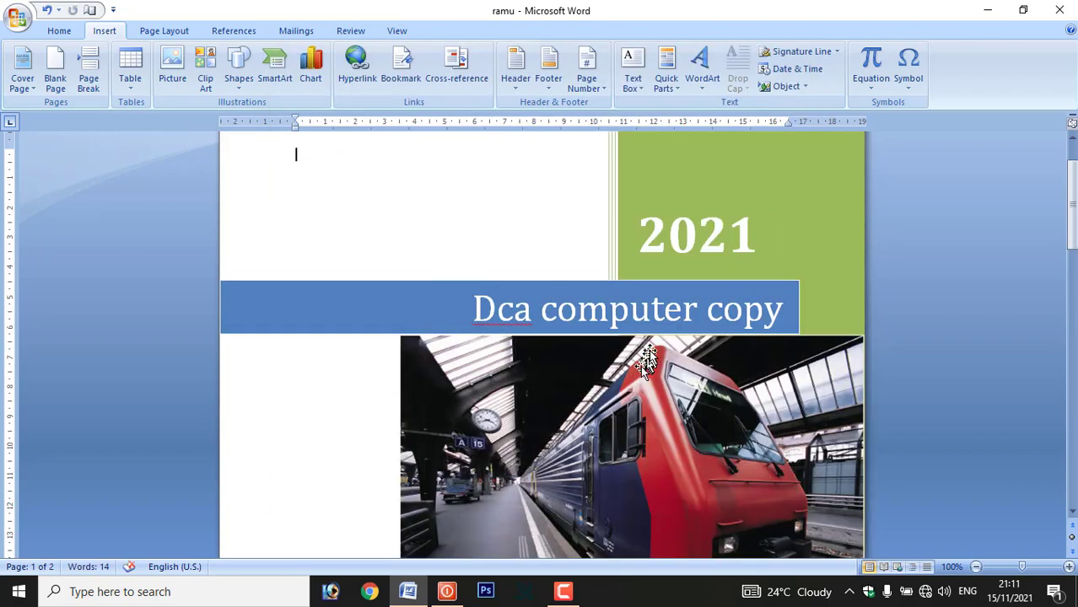
{"action": "scroll", "coordinate": [651, 342], "scroll_direction": "down", "scroll_amount": 6}
{"action": "scroll", "coordinate": [651, 342], "scroll_direction": "up", "scroll_amount": 2}
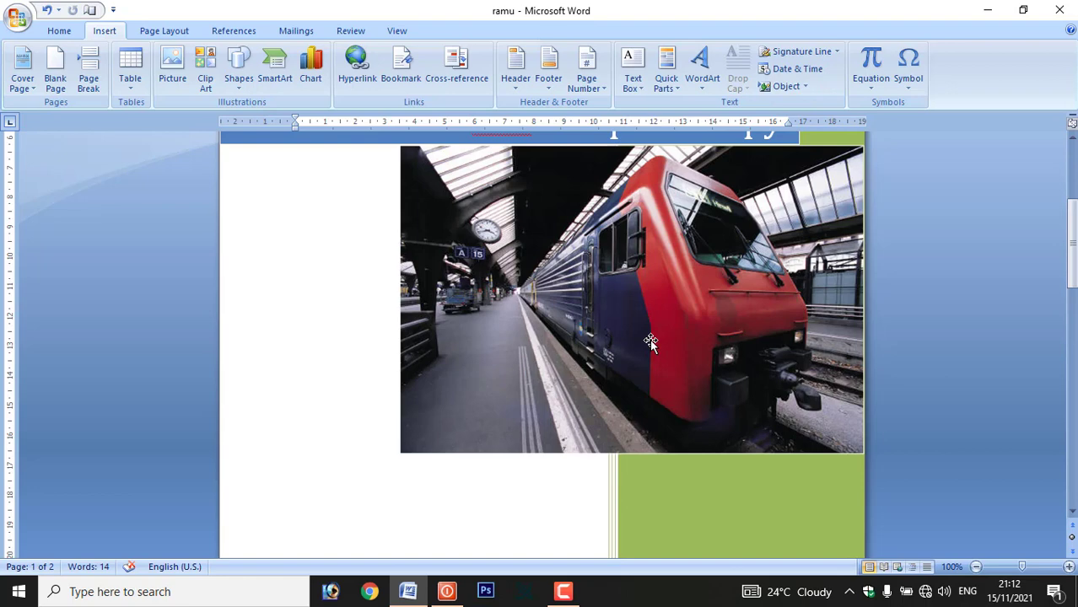
{"action": "scroll", "coordinate": [651, 342], "scroll_direction": "up", "scroll_amount": 3}
{"action": "scroll", "coordinate": [584, 333], "scroll_direction": "down", "scroll_amount": 5}
{"action": "scroll", "coordinate": [607, 312], "scroll_direction": "down", "scroll_amount": 5}
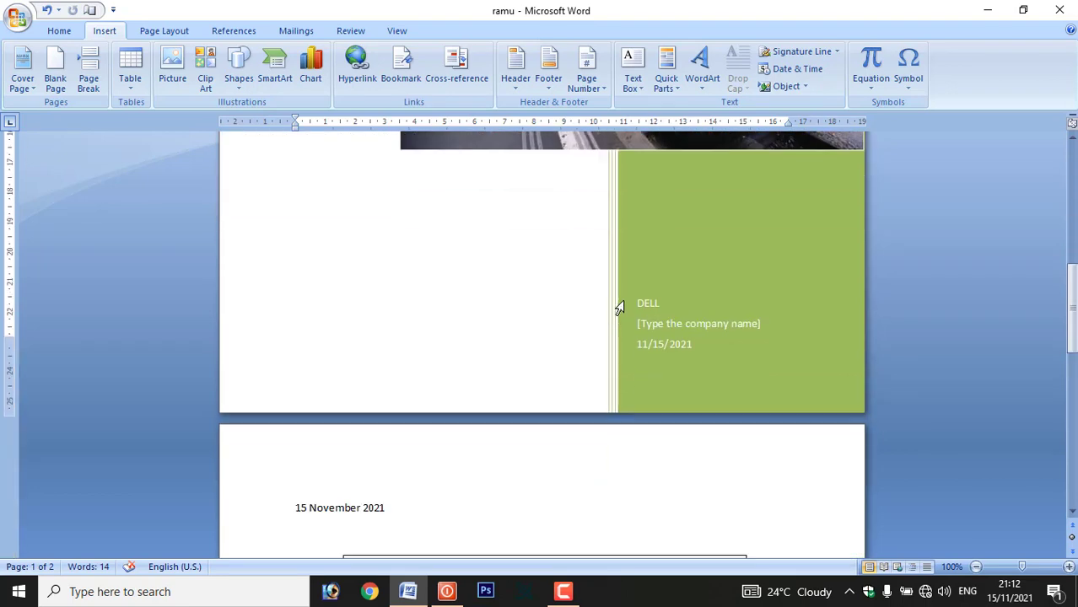
{"action": "scroll", "coordinate": [607, 312], "scroll_direction": "up", "scroll_amount": 5}
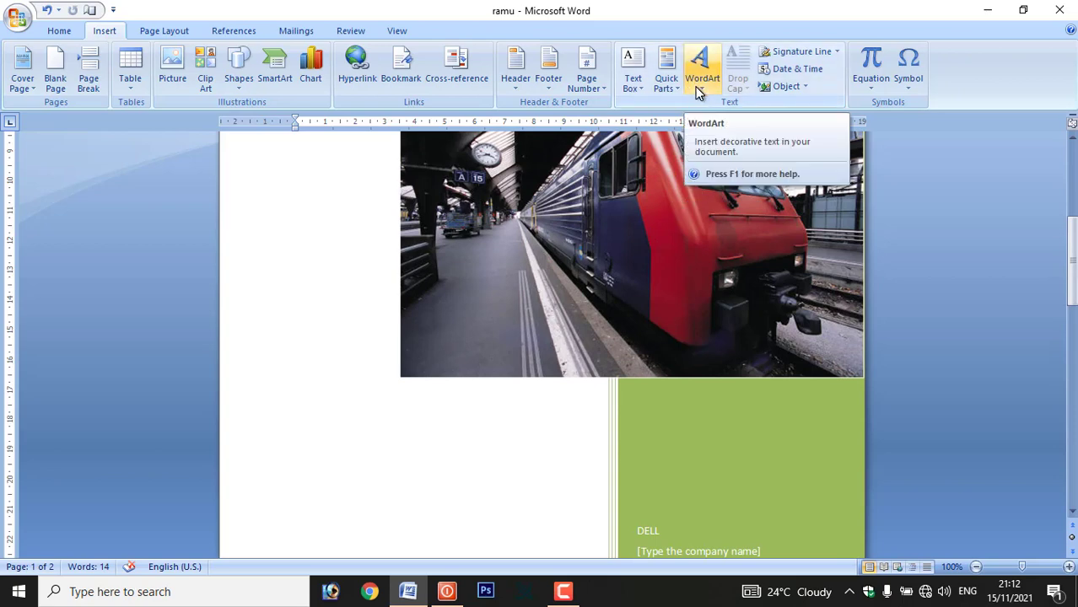
Step: Delete the train photo, then delete everything else in the document
{"action": "left_click", "coordinate": [651, 223]}
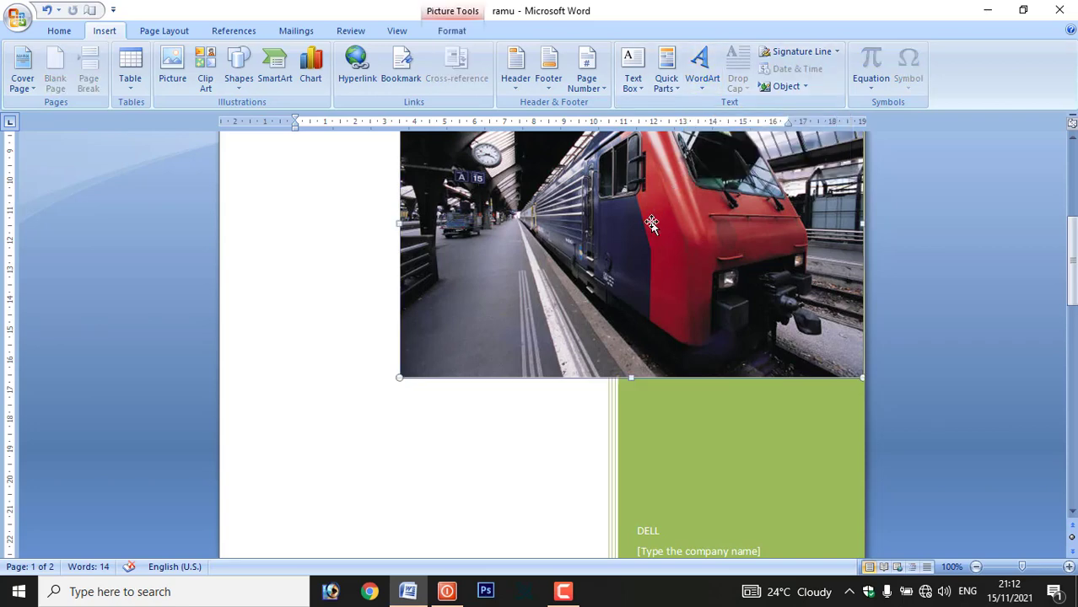
{"action": "key", "text": "Delete"}
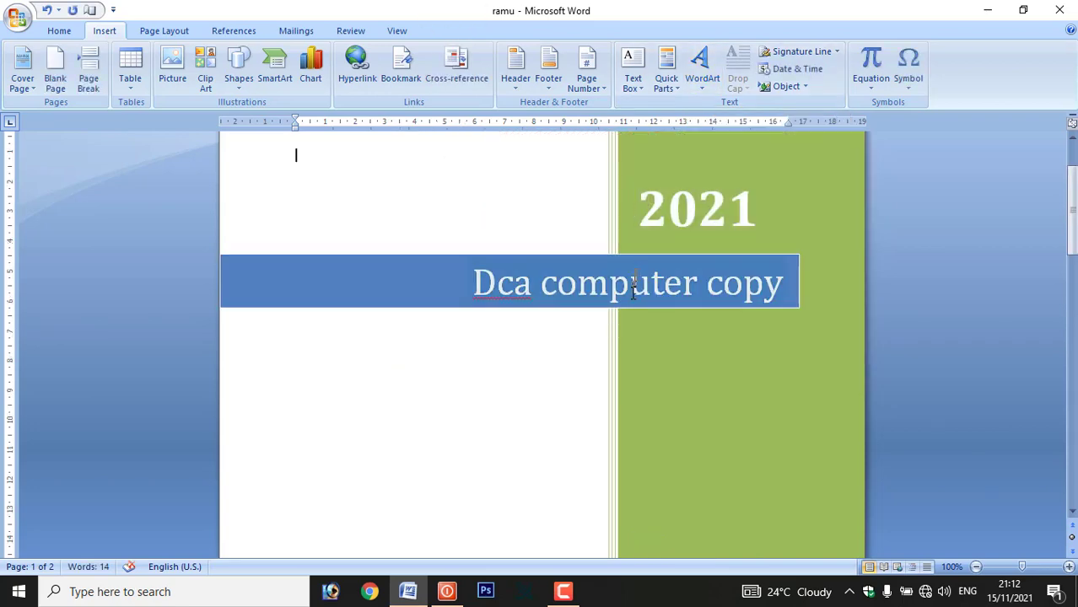
{"action": "key", "text": "ctrl+a"}
{"action": "key", "text": "Delete"}
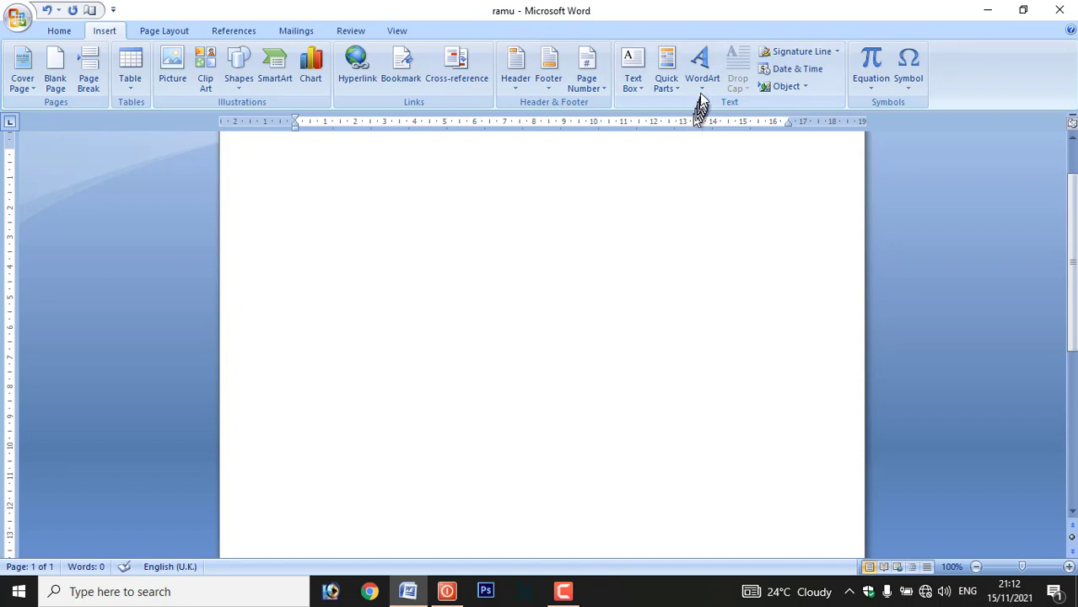
Step: Insert an orange gradient WordArt reading 'HAPPY DIWALI' in Times New Roman
{"action": "left_click", "coordinate": [702, 81]}
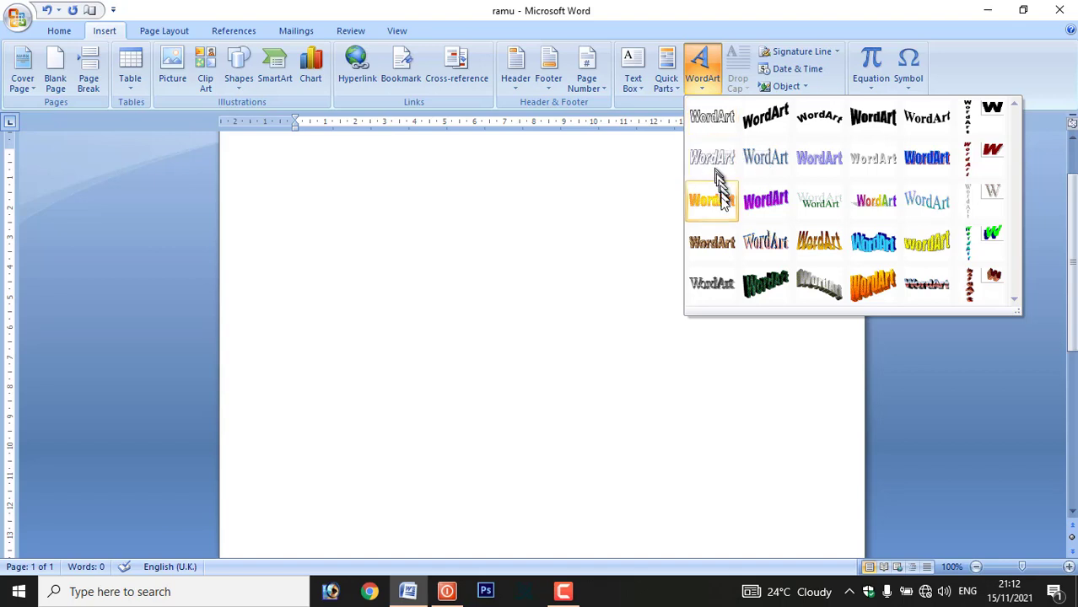
{"action": "left_click", "coordinate": [721, 205]}
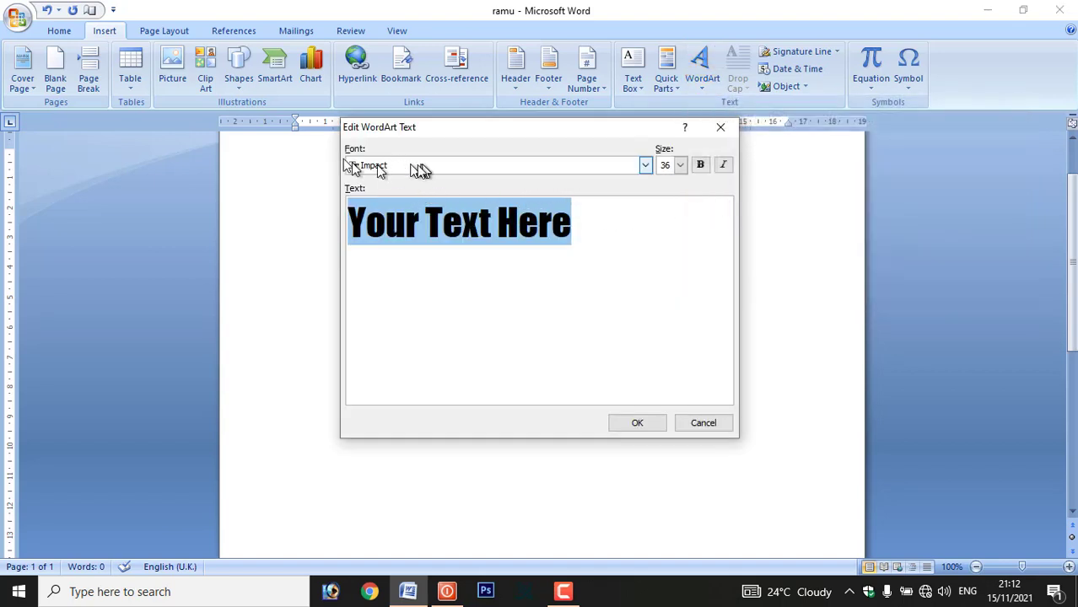
{"action": "left_click", "coordinate": [645, 165]}
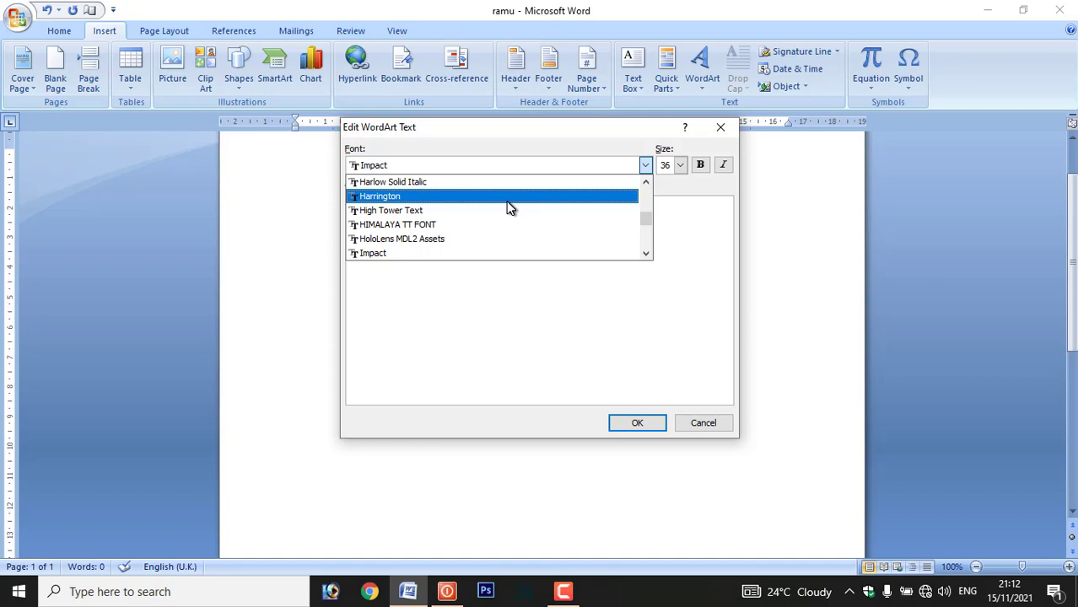
{"action": "left_click", "coordinate": [647, 255]}
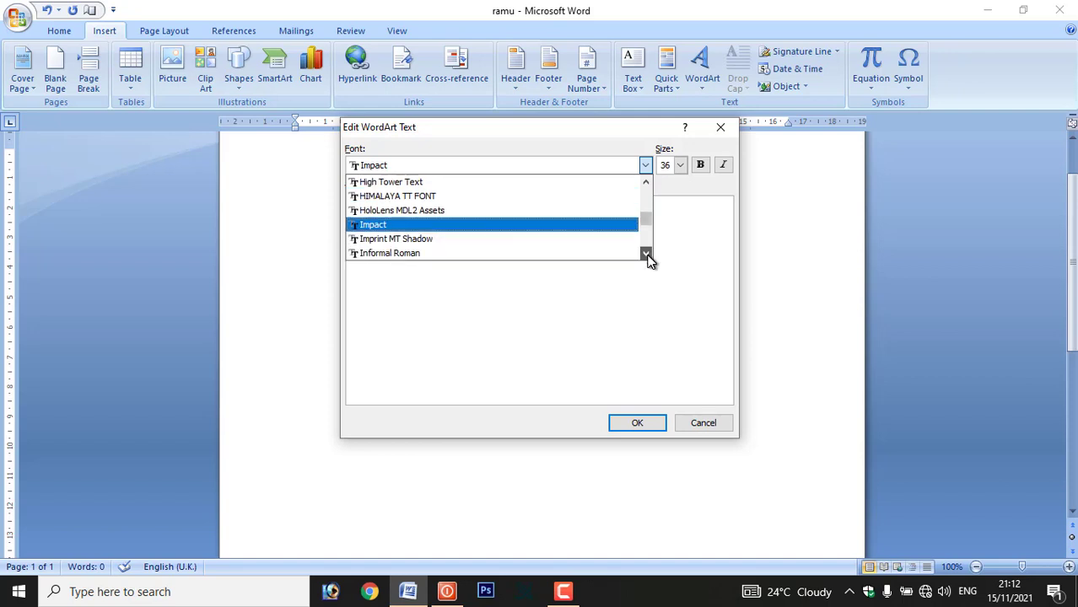
{"action": "left_click_drag", "start_coordinate": [646, 220], "coordinate": [646, 241]}
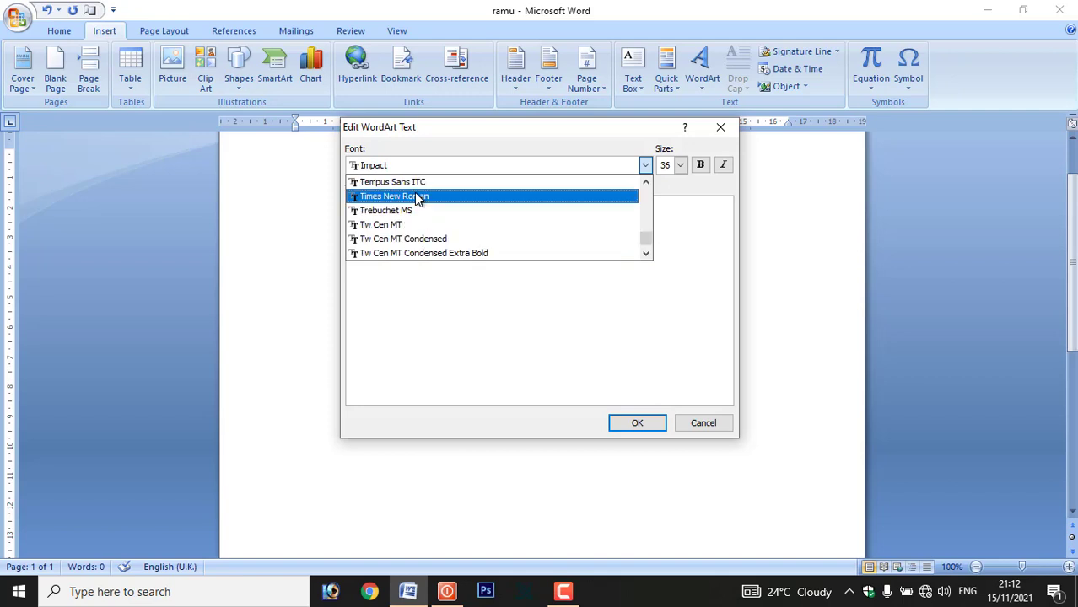
{"action": "left_click", "coordinate": [416, 196]}
{"action": "left_click_drag", "start_coordinate": [460, 226], "coordinate": [288, 213]}
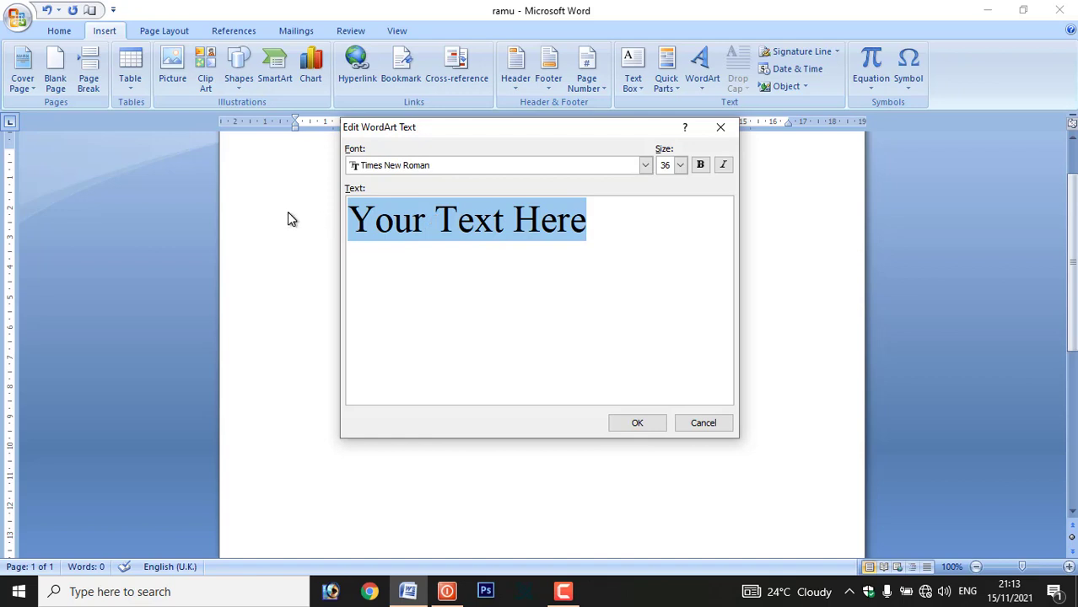
{"action": "type", "text": "H"}
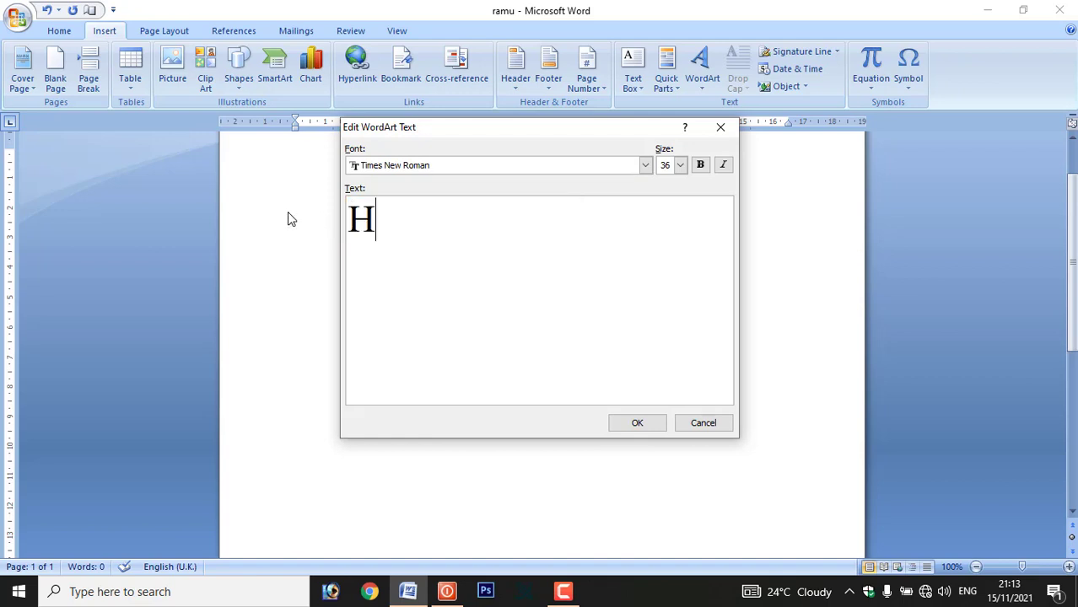
{"action": "type", "text": "APPY DIWALI"}
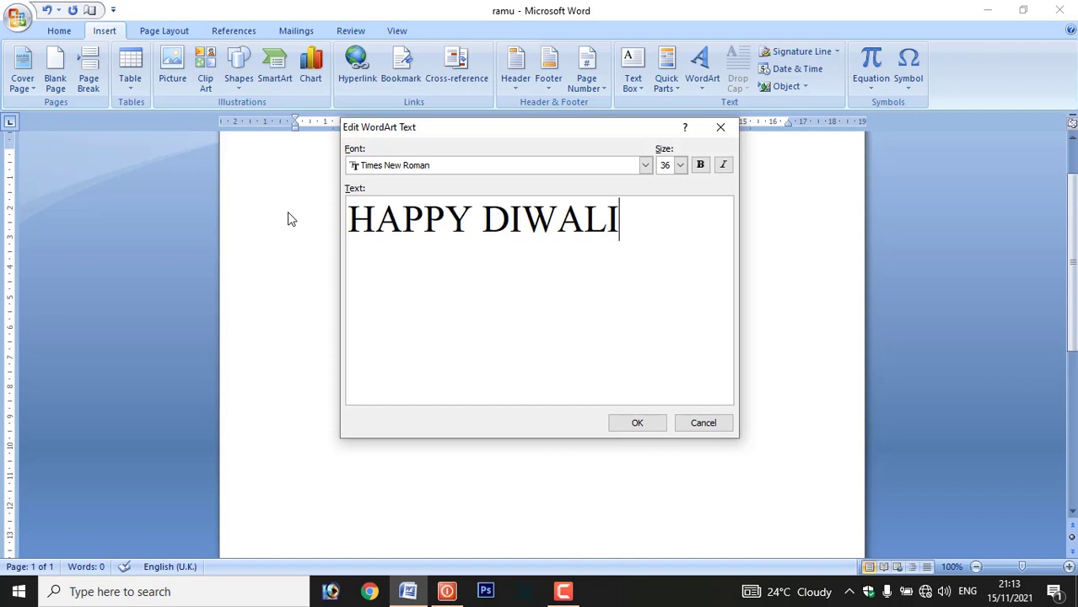
{"action": "left_click", "coordinate": [636, 422]}
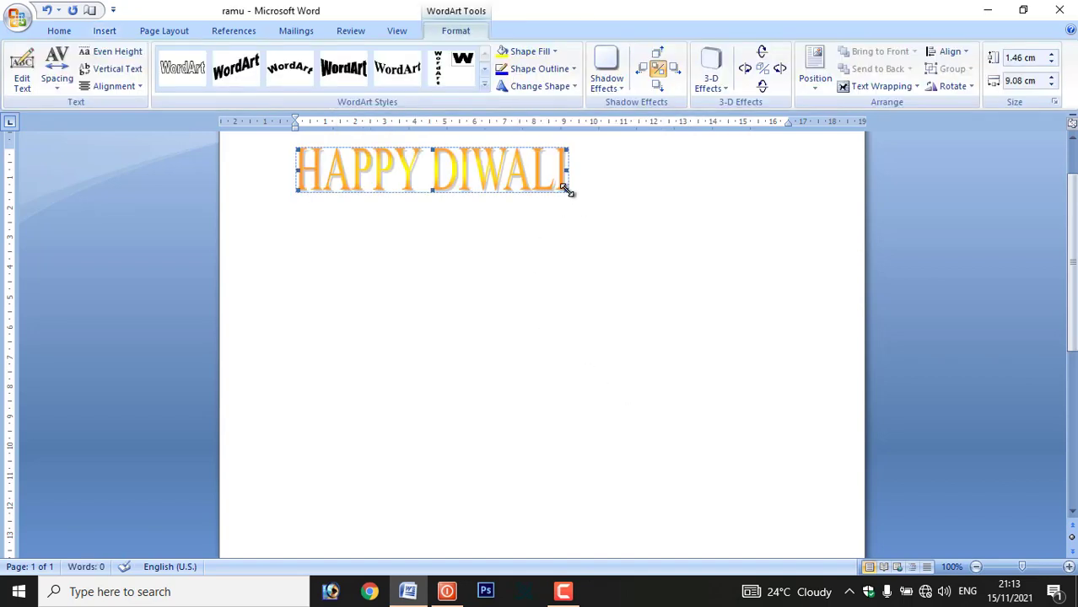
Step: Enlarge the WordArt to about 7.14 × 13.79 cm and set letter spacing to Tight
{"action": "left_click_drag", "start_coordinate": [567, 192], "coordinate": [708, 360]}
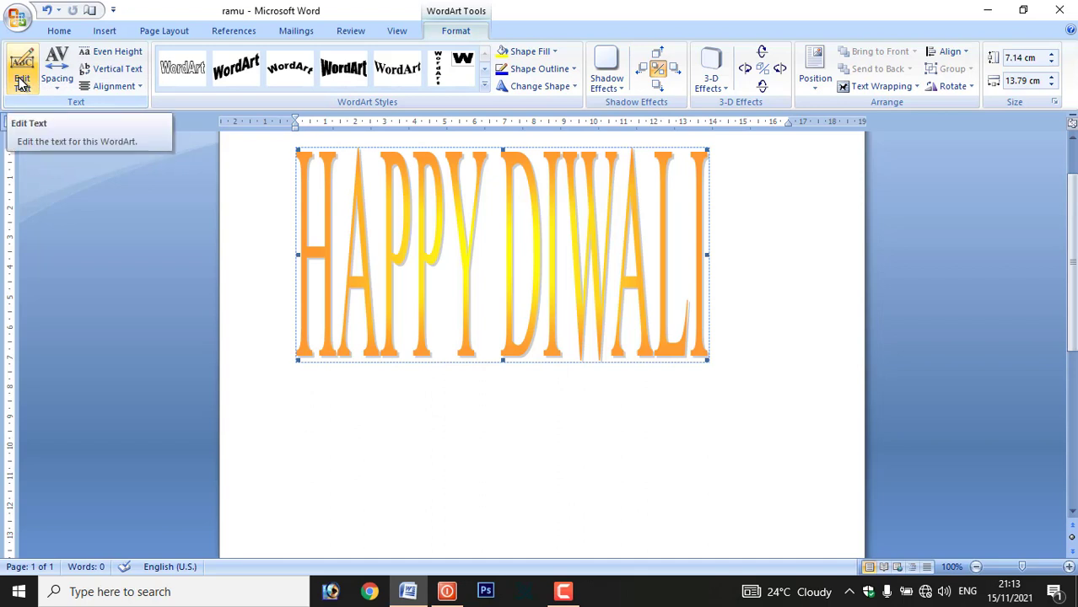
{"action": "left_click", "coordinate": [54, 80]}
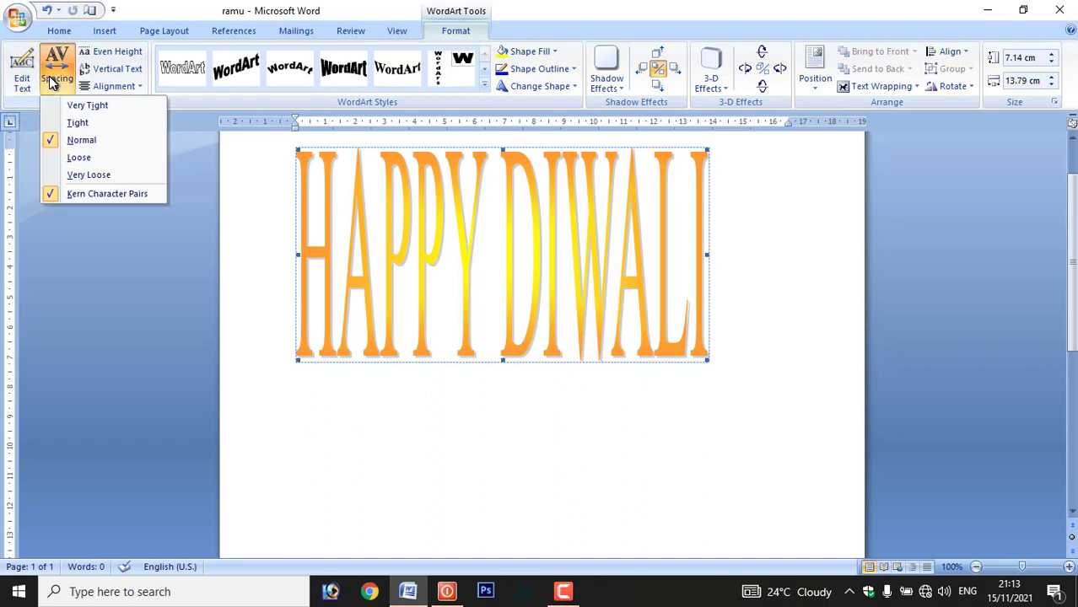
{"action": "left_click", "coordinate": [70, 122]}
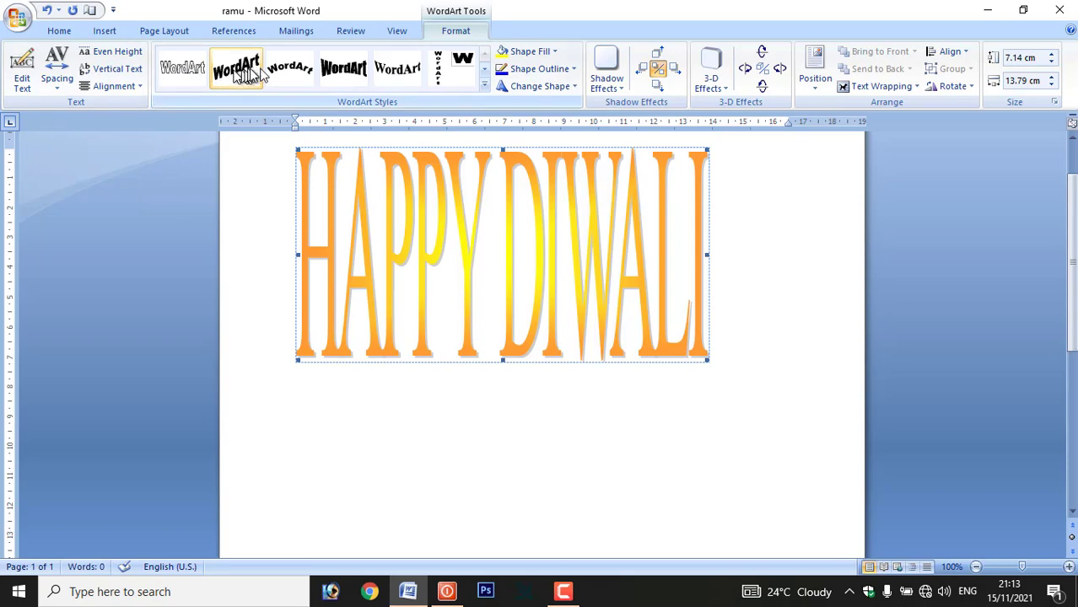
Step: Try the arched styles, then apply the purple gradient WordArt style
{"action": "left_click", "coordinate": [331, 72]}
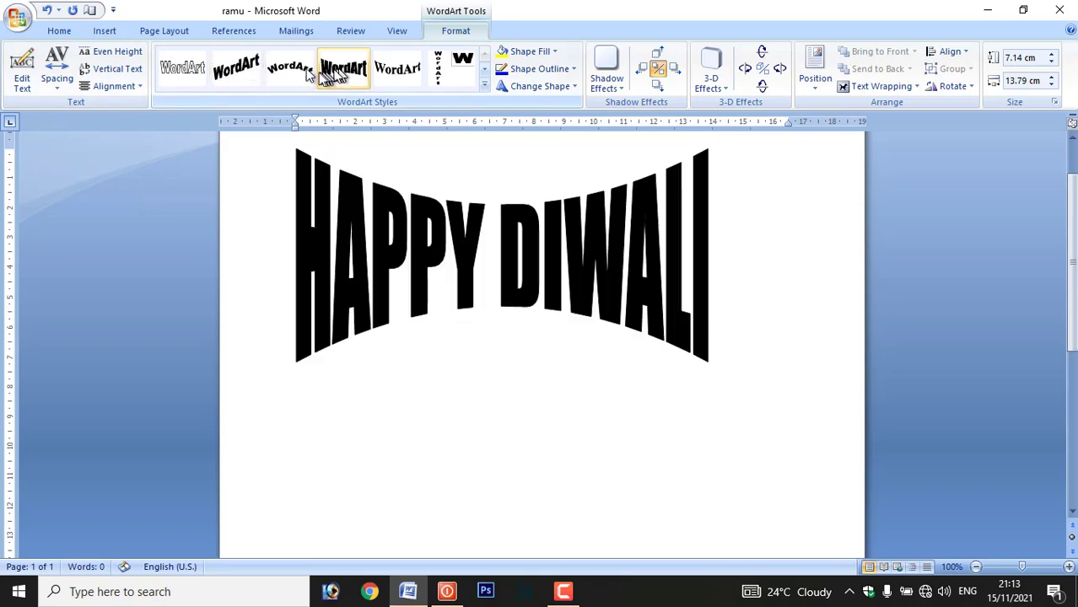
{"action": "left_click", "coordinate": [409, 69]}
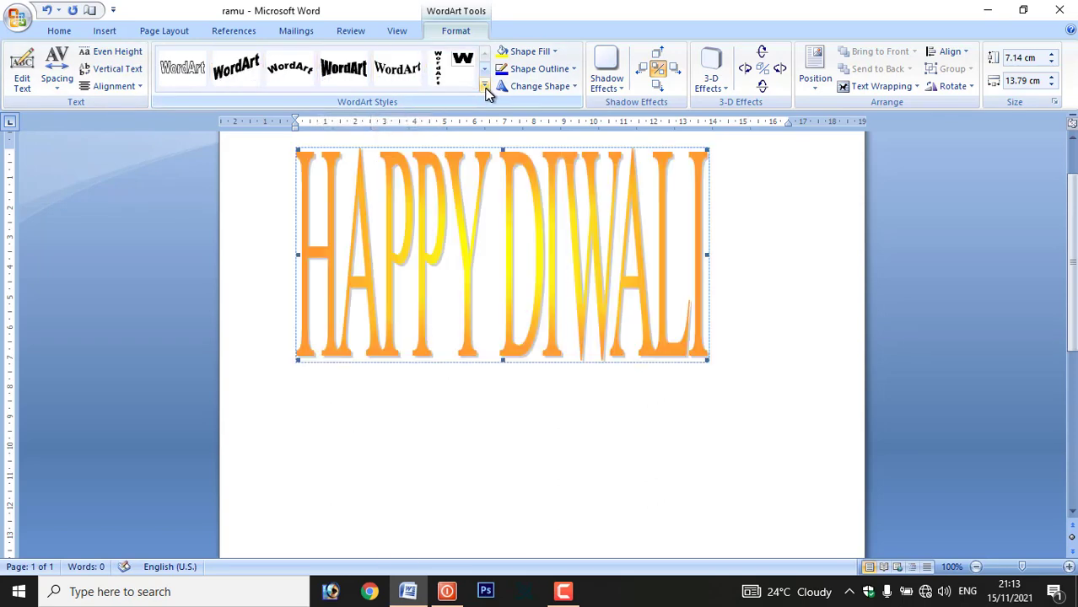
{"action": "left_click", "coordinate": [485, 91]}
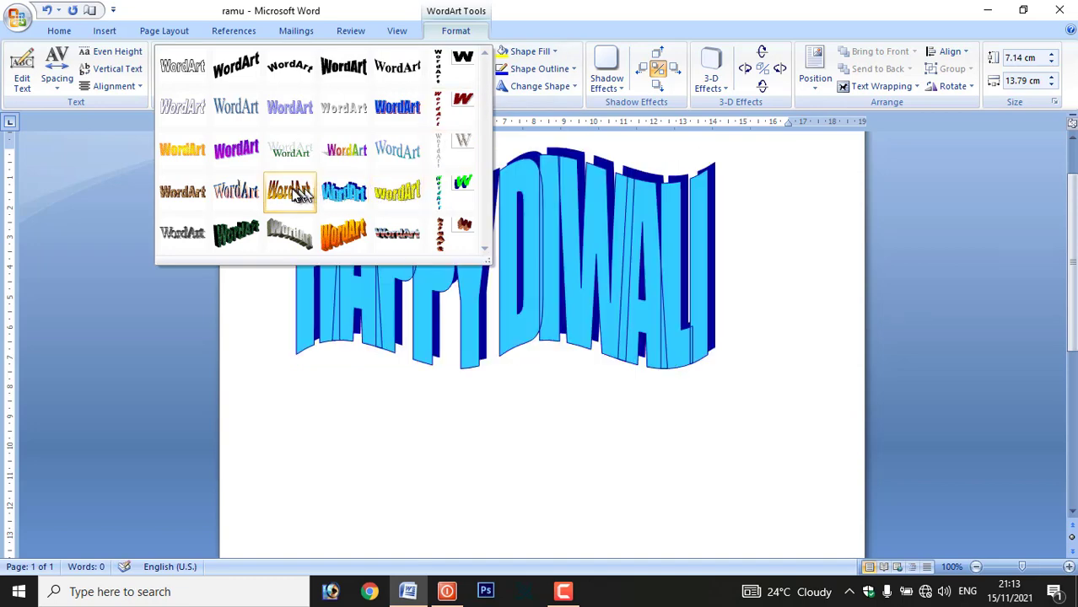
{"action": "left_click", "coordinate": [240, 149]}
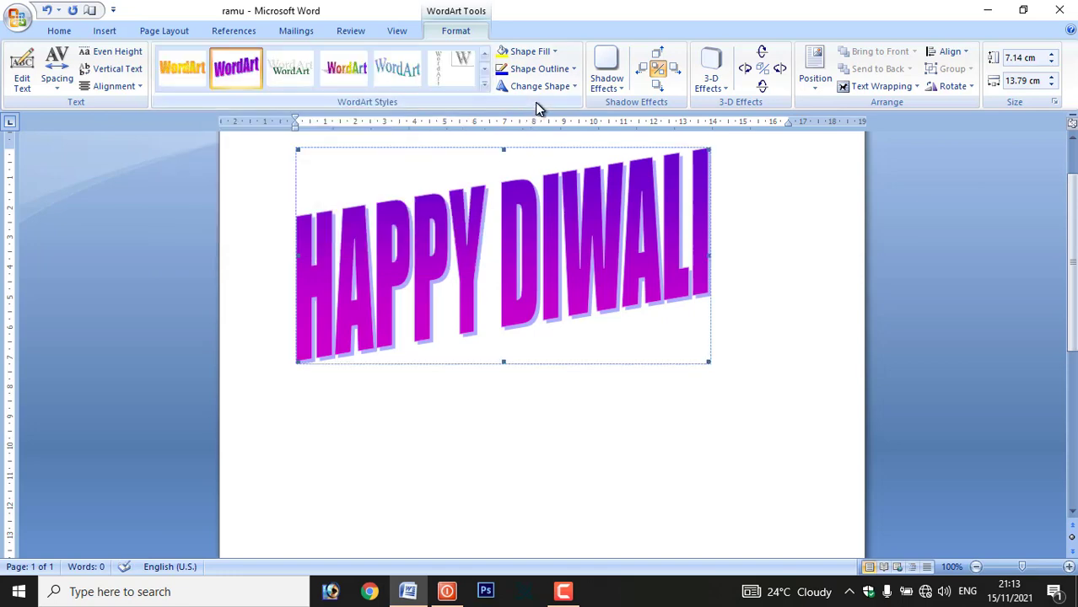
Step: Fill the WordArt letters yellow and give them a 3 pt red outline
{"action": "left_click", "coordinate": [539, 52]}
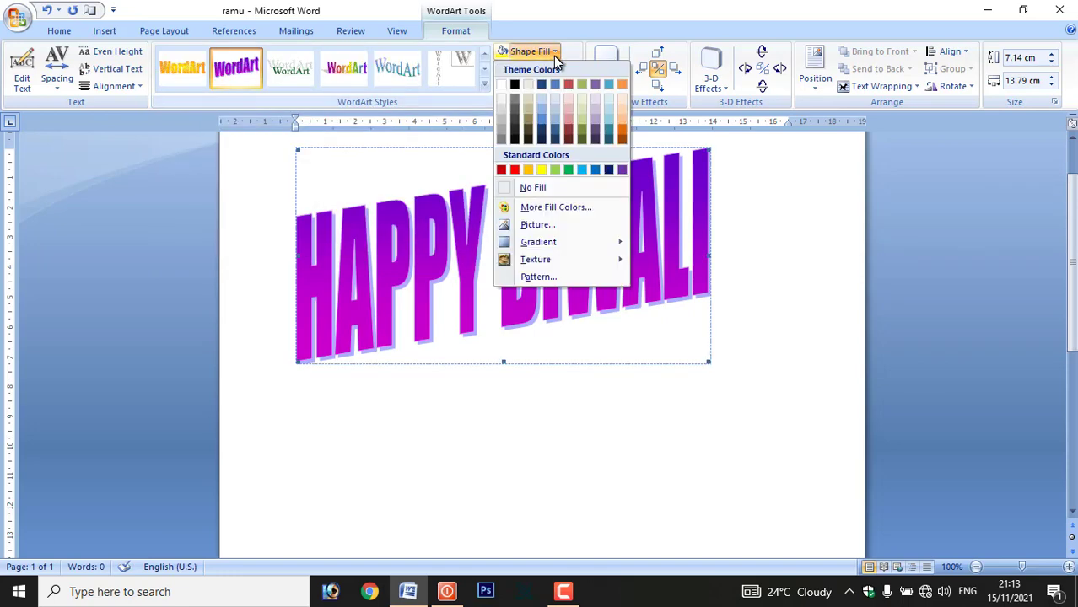
{"action": "left_click", "coordinate": [541, 169]}
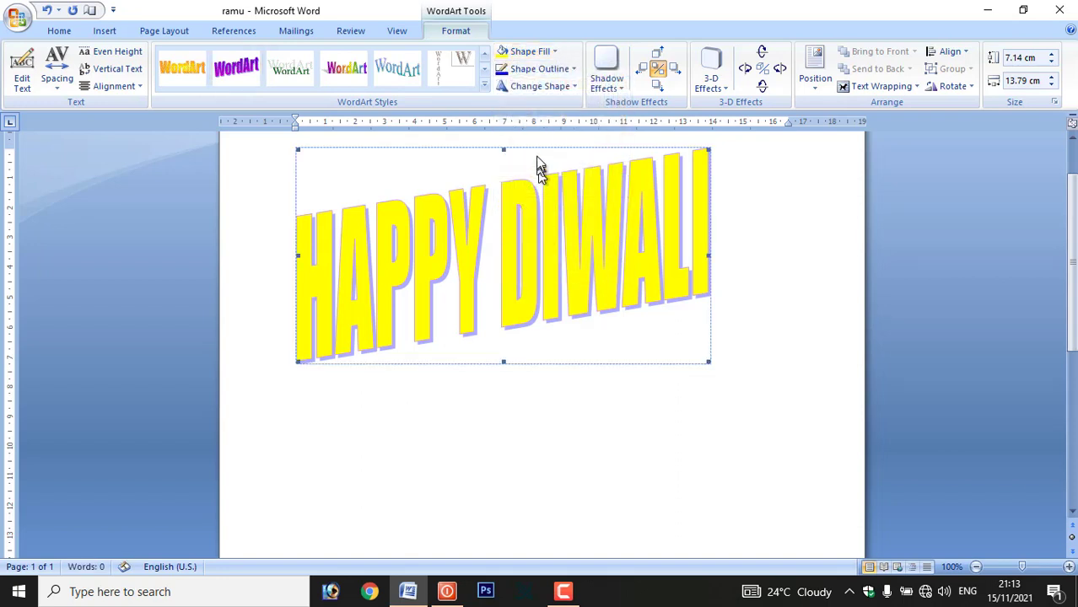
{"action": "left_click", "coordinate": [574, 69]}
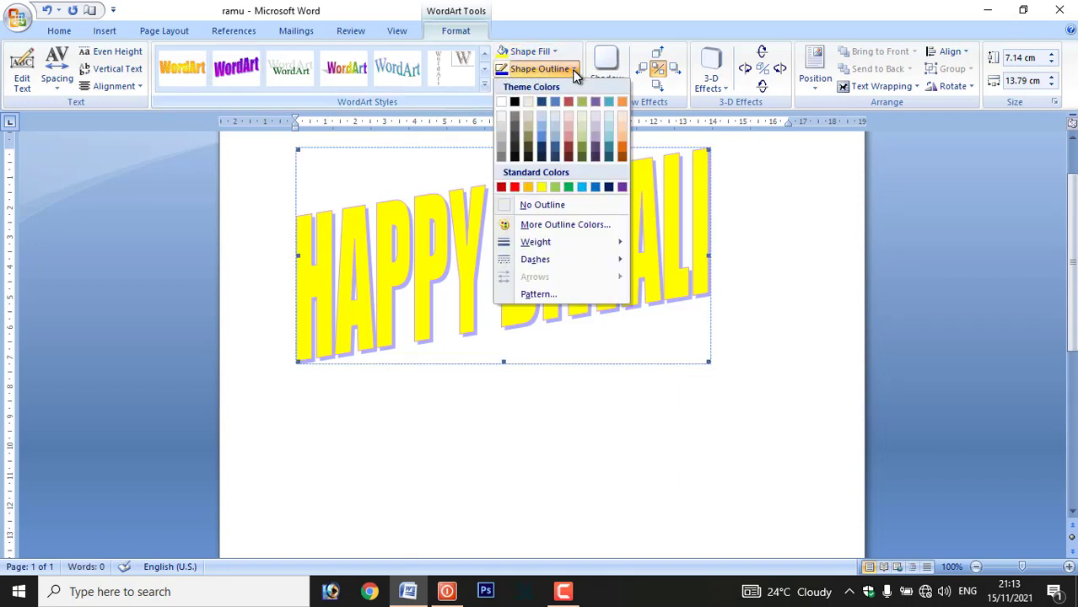
{"action": "left_click", "coordinate": [515, 187]}
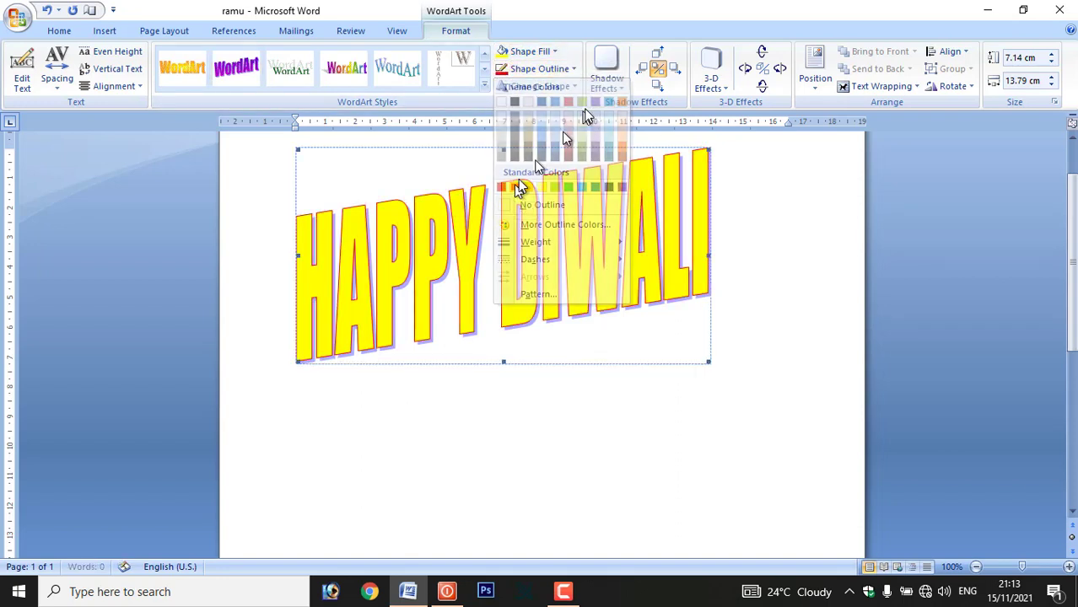
{"action": "left_click", "coordinate": [579, 82]}
{"action": "left_click", "coordinate": [577, 70]}
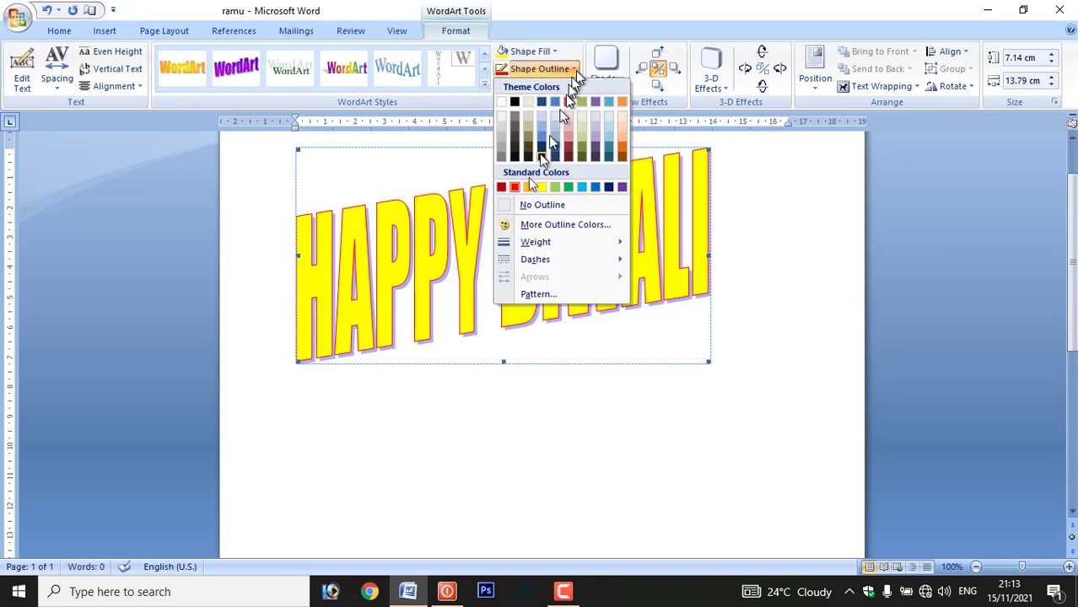
{"action": "mouse_move", "coordinate": [520, 246]}
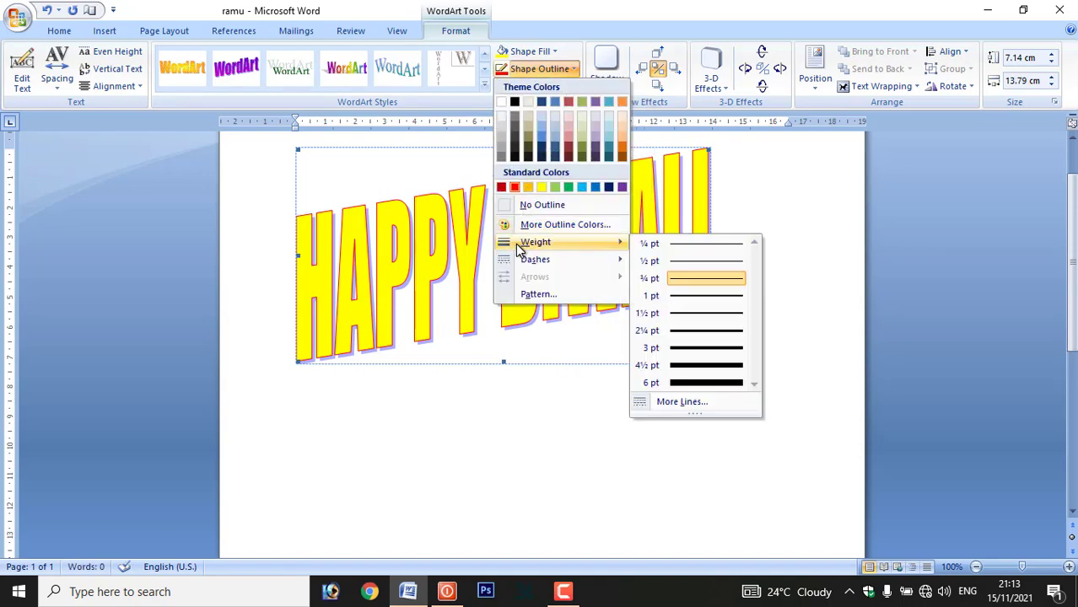
{"action": "left_click", "coordinate": [707, 330]}
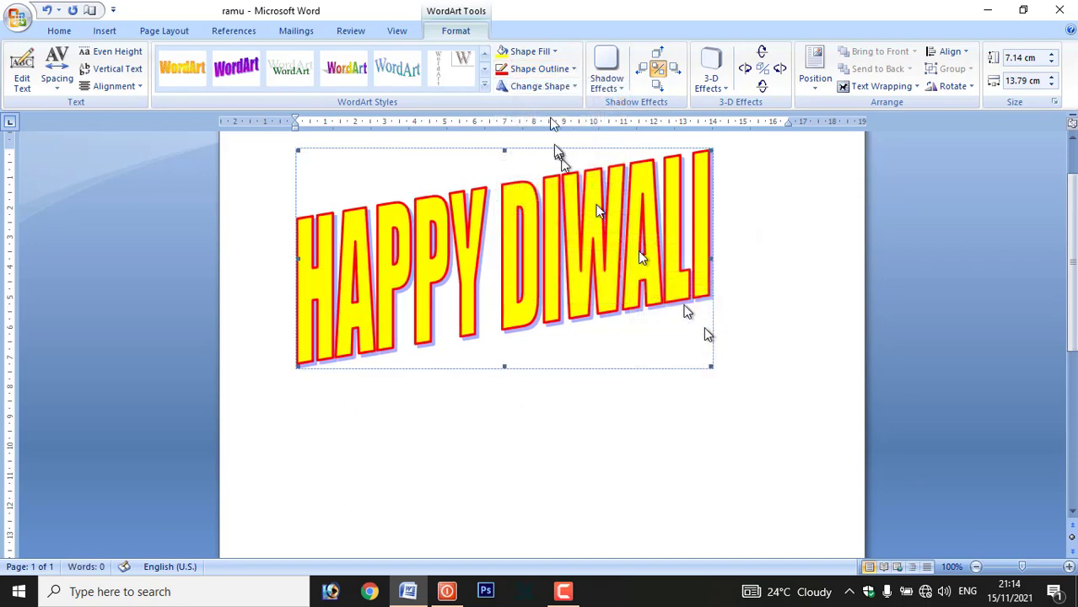
Step: Warp the HAPPY DIWALI WordArt with Wave 1 and give it a yellow 3-D Style 9 perspective extrusion
{"action": "left_click", "coordinate": [571, 90]}
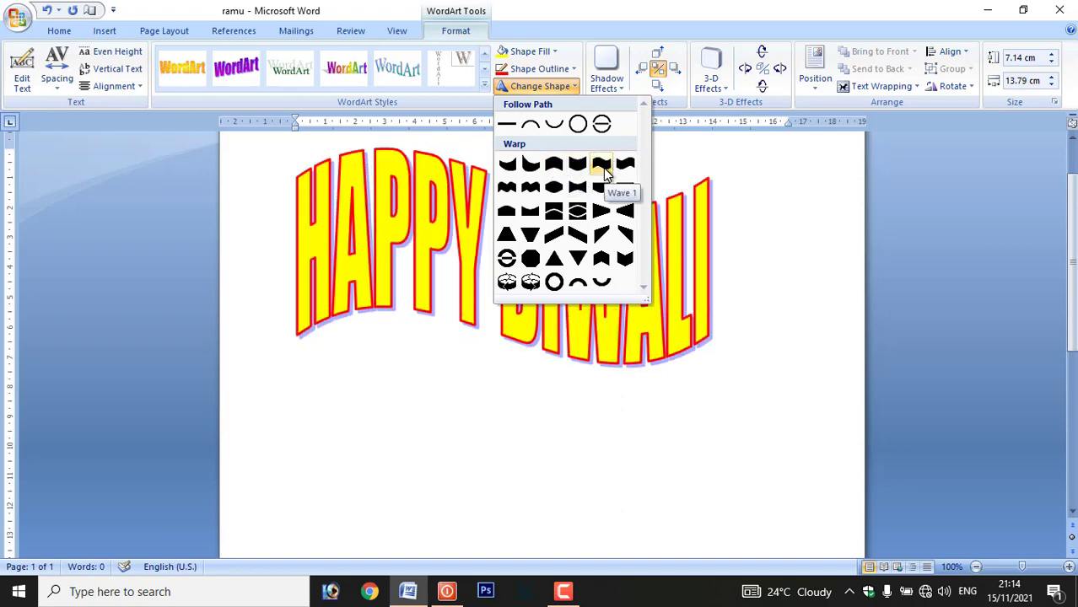
{"action": "left_click", "coordinate": [602, 166]}
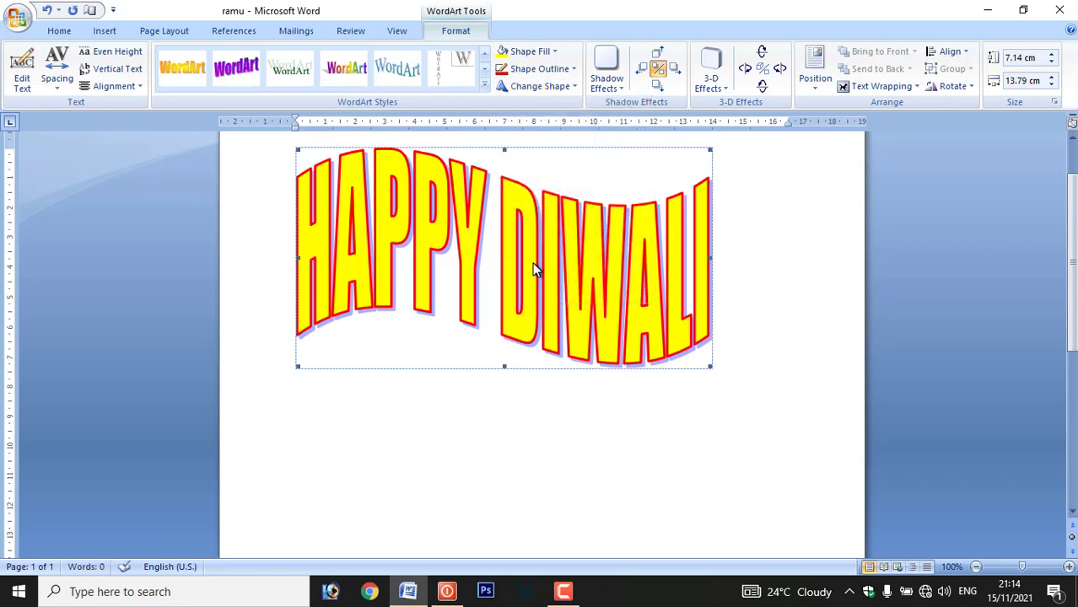
{"action": "left_click", "coordinate": [713, 85]}
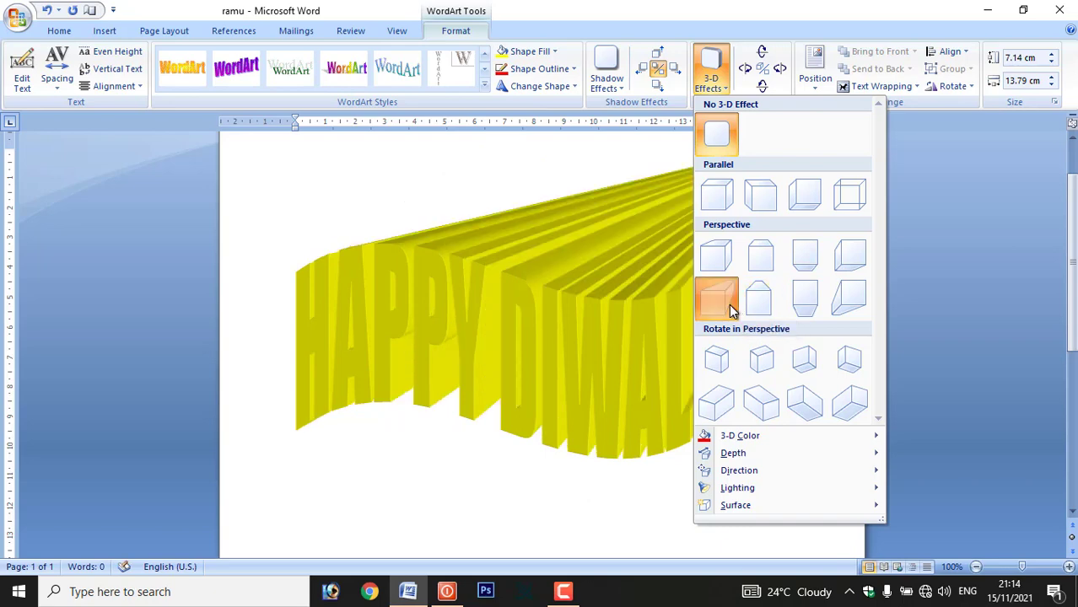
{"action": "left_click", "coordinate": [729, 303]}
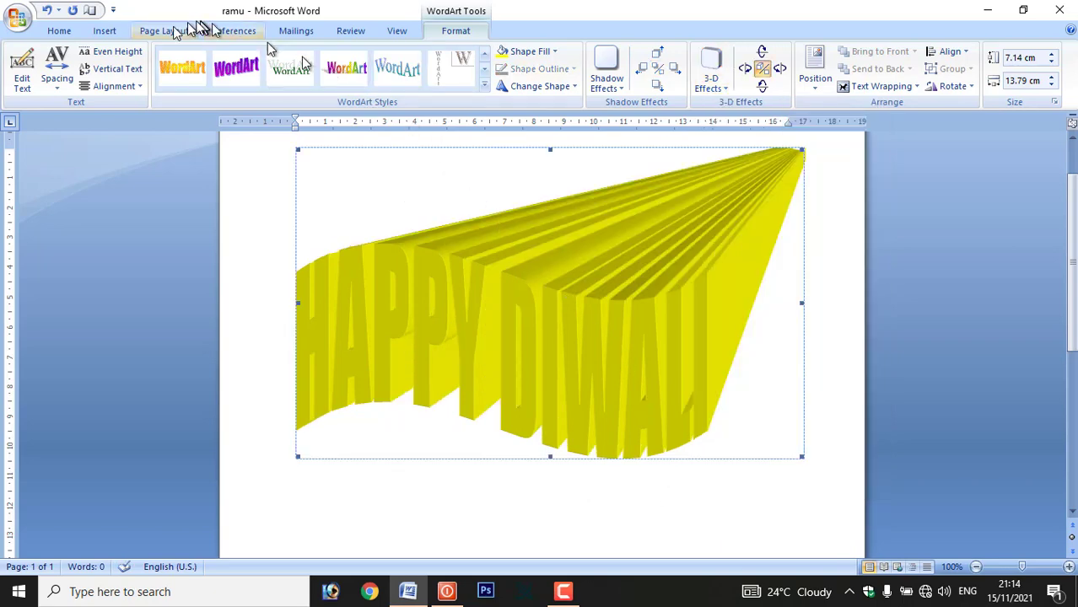
{"action": "left_click", "coordinate": [106, 32]}
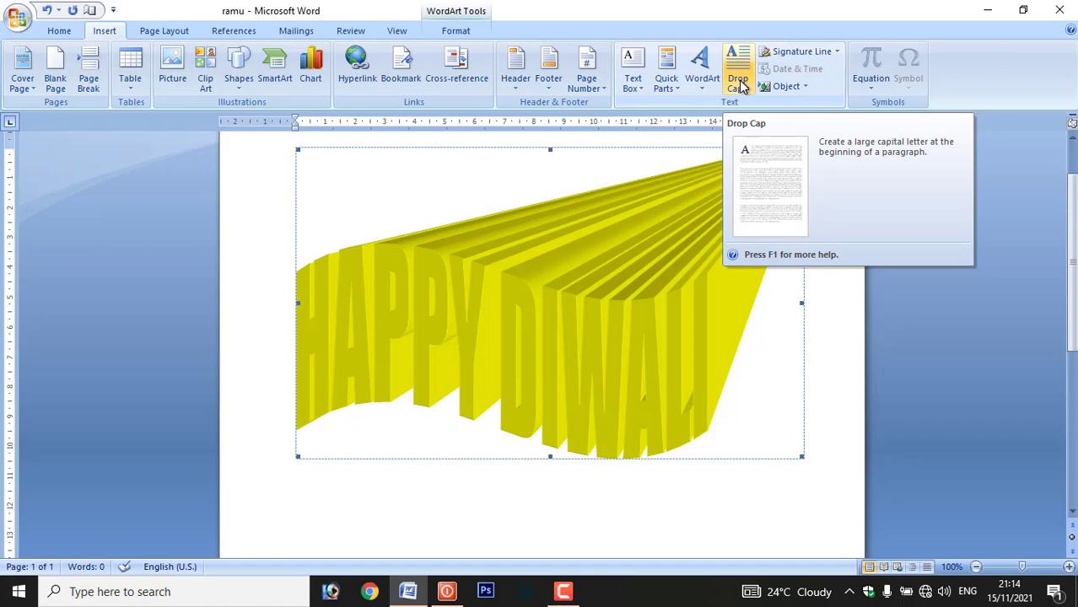
Step: Delete the WordArt, generate three sample paragraphs with =RAND(), and select them
{"action": "key", "text": "Delete"}
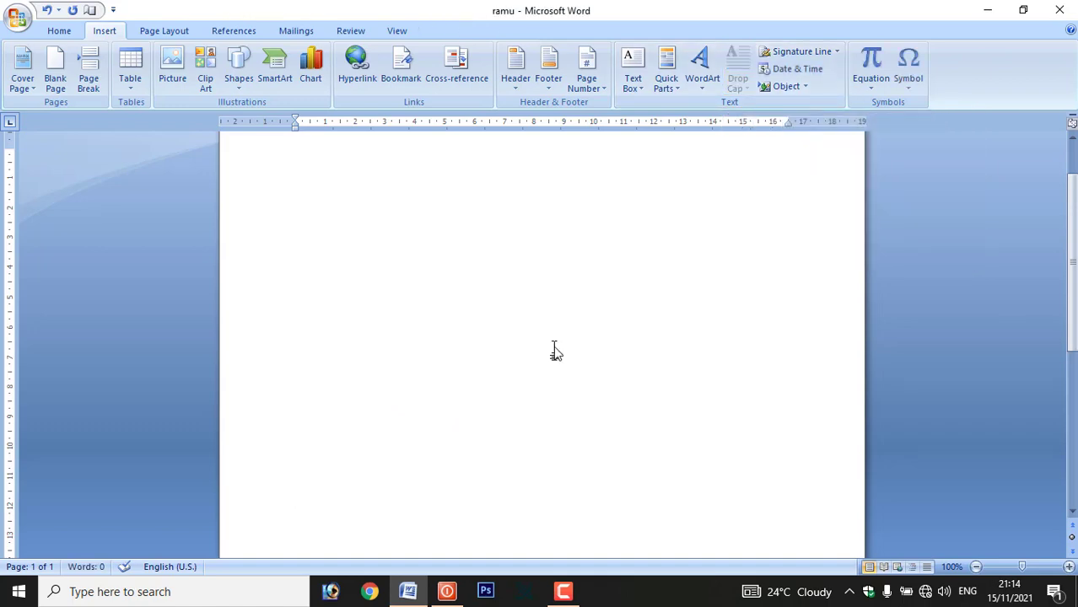
{"action": "type", "text": "=RAN"}
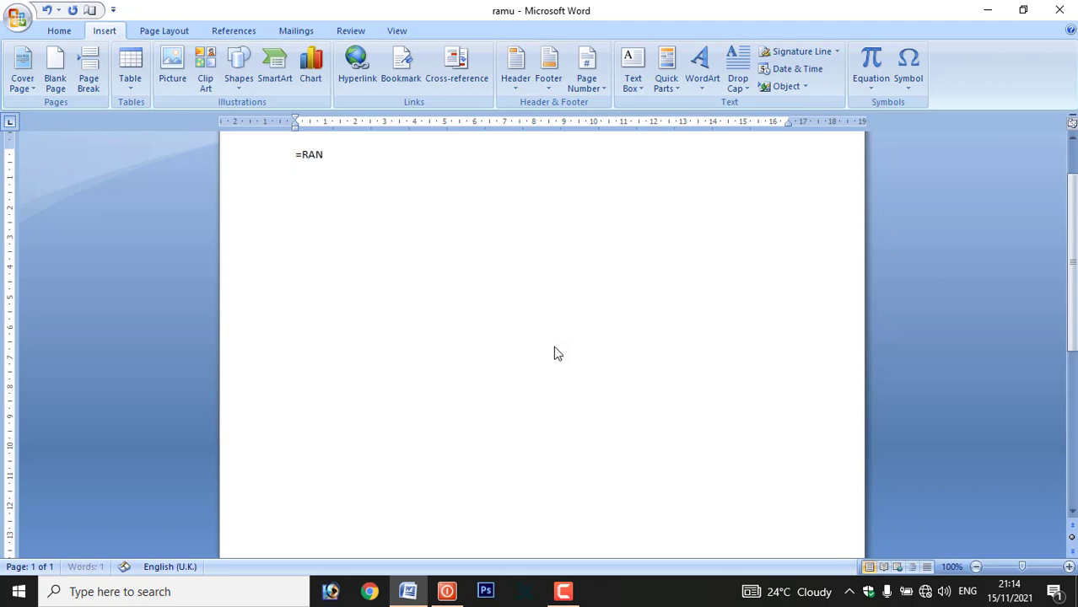
{"action": "type", "text": "D()"}
{"action": "key", "text": "Return"}
{"action": "left_click_drag", "start_coordinate": [294, 160], "coordinate": [461, 358]}
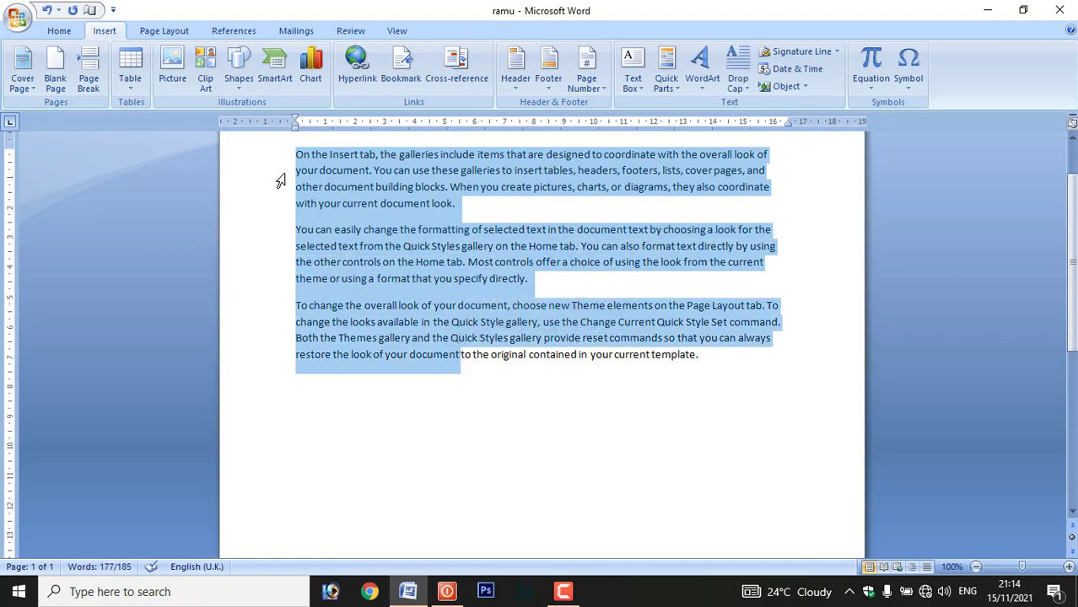
{"action": "left_click", "coordinate": [740, 84]}
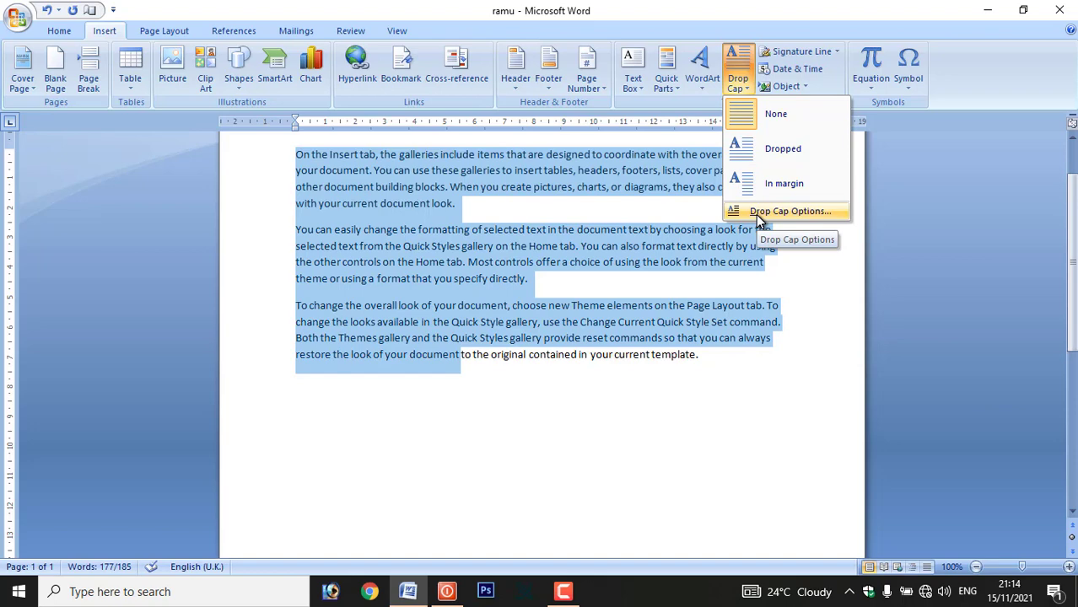
Step: Apply a Dropped drop cap that spans 6 lines to the first paragraph's 'O'
{"action": "left_click", "coordinate": [755, 214]}
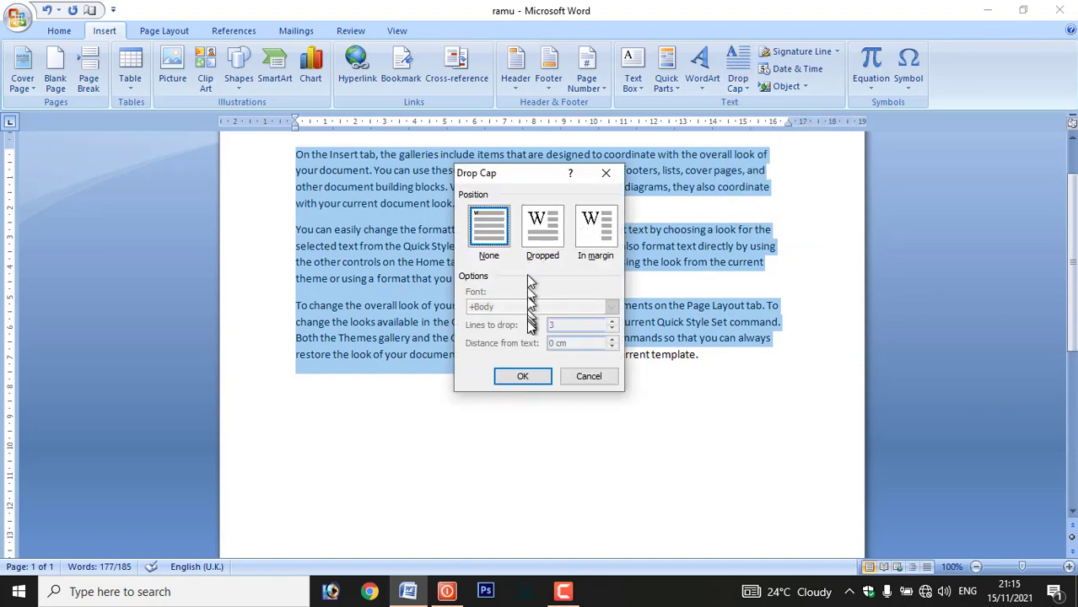
{"action": "left_click", "coordinate": [547, 235]}
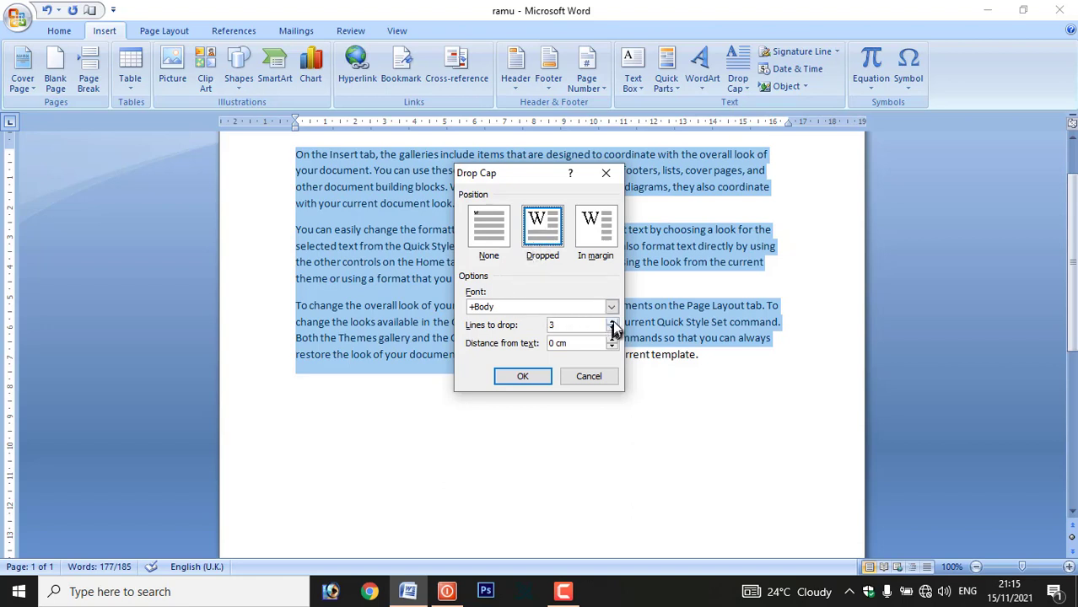
{"action": "left_click", "coordinate": [612, 323]}
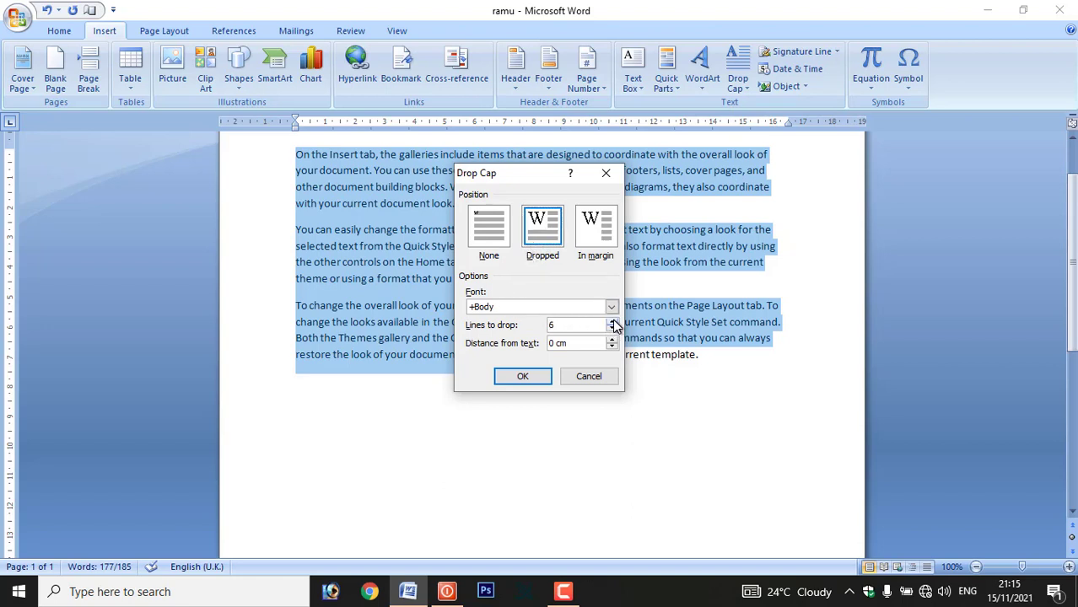
{"action": "left_click", "coordinate": [529, 377]}
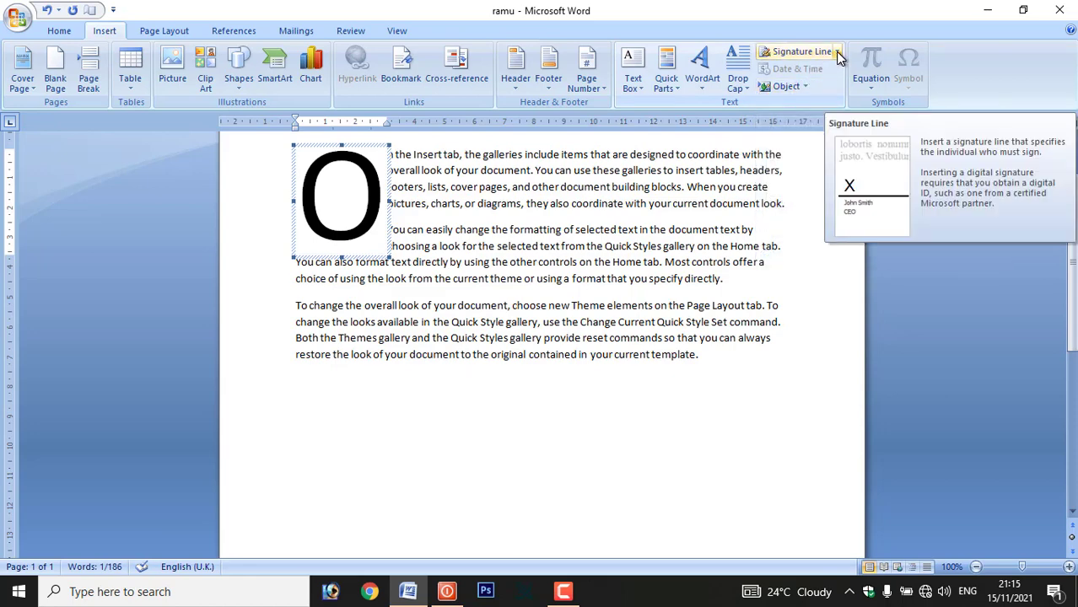
{"action": "left_click", "coordinate": [529, 354]}
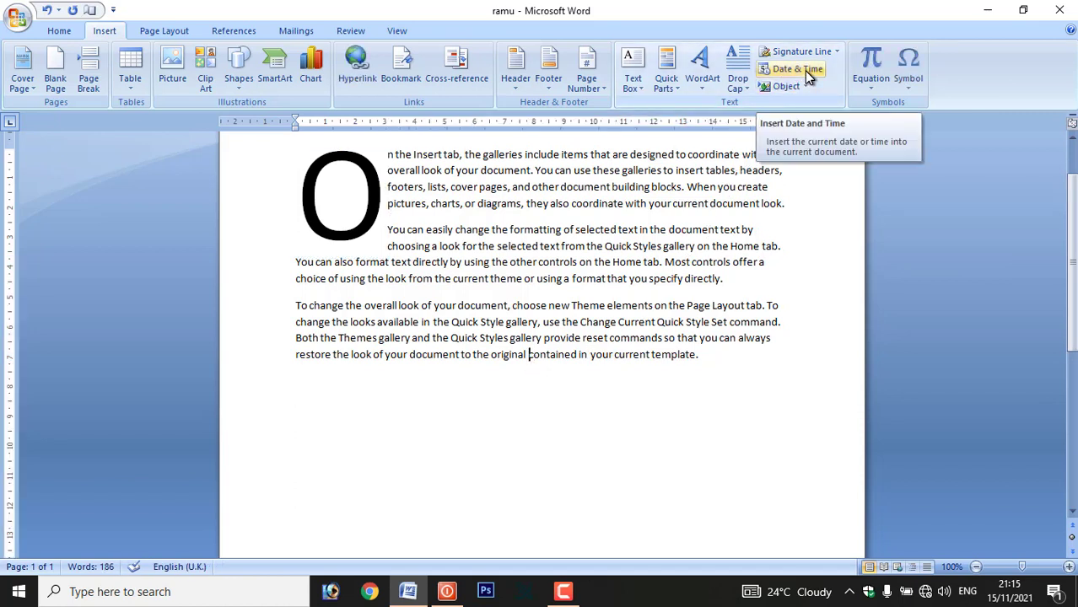
Step: Type MERE DWARA PAINT below the sample paragraphs and start a new empty line
{"action": "left_click", "coordinate": [805, 86]}
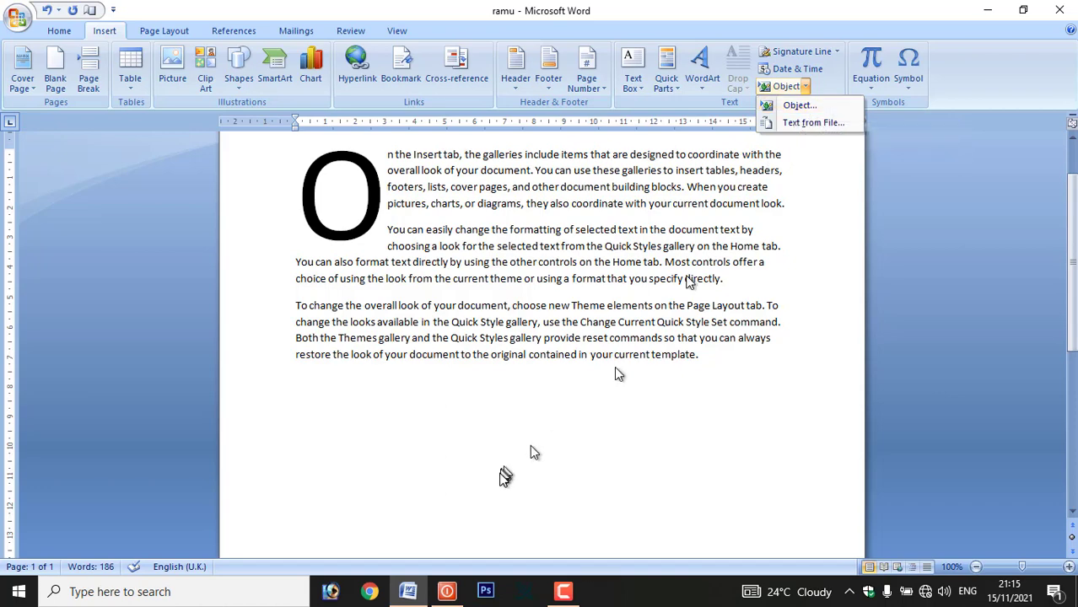
{"action": "left_click", "coordinate": [502, 469]}
{"action": "left_click", "coordinate": [805, 86]}
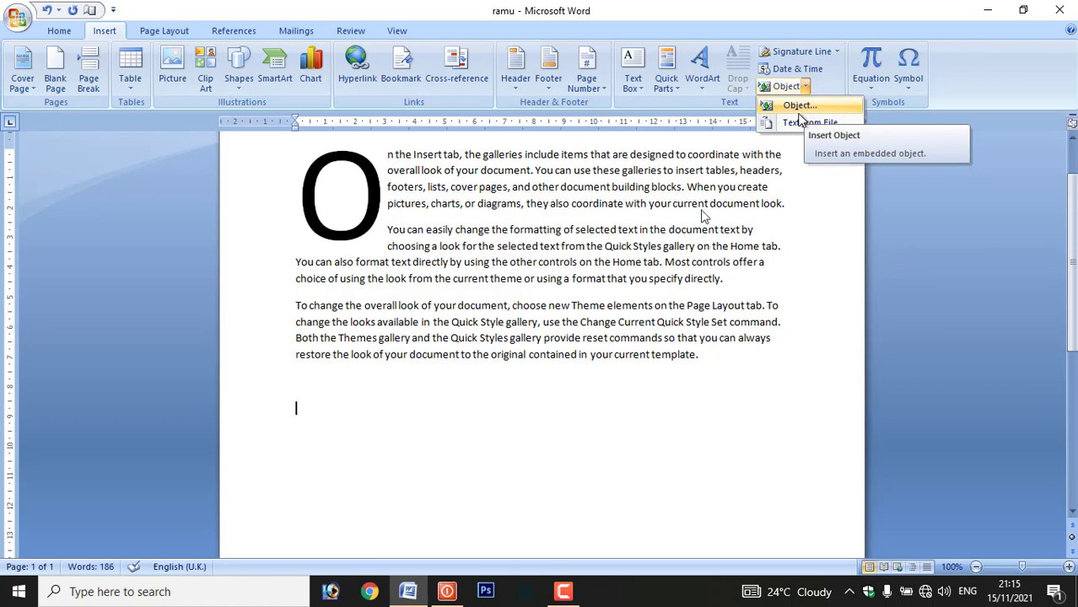
{"action": "left_click", "coordinate": [469, 397]}
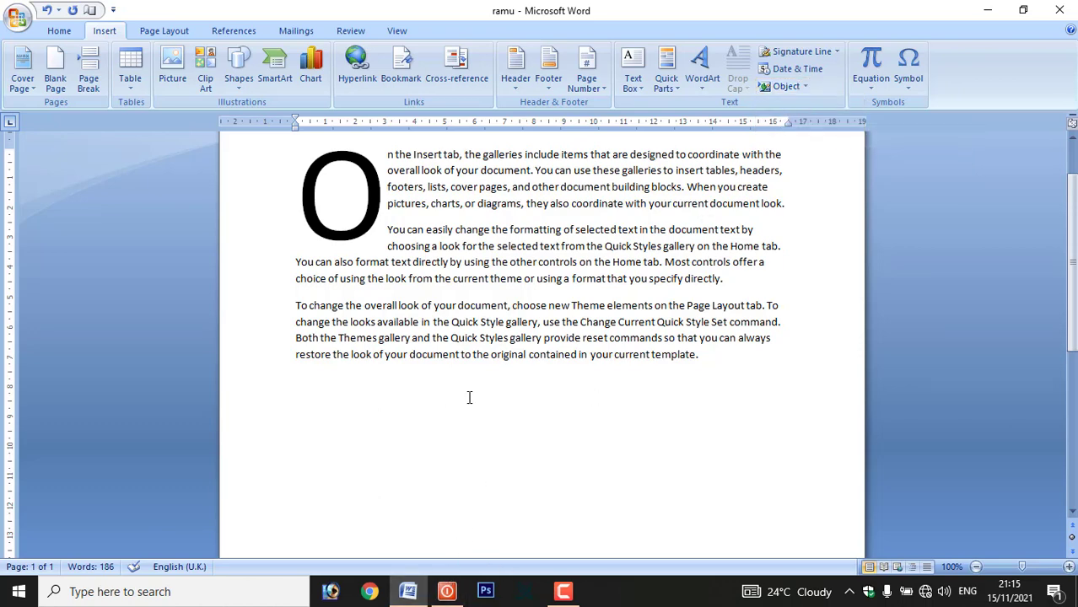
{"action": "type", "text": "MER"}
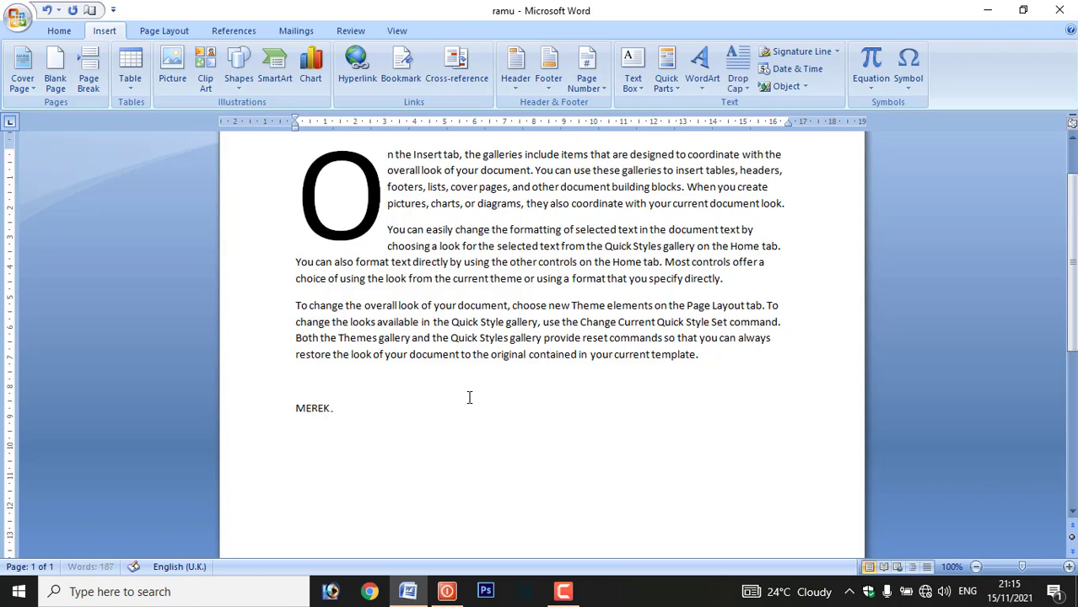
{"action": "type", "text": "E DWARA PAINT"}
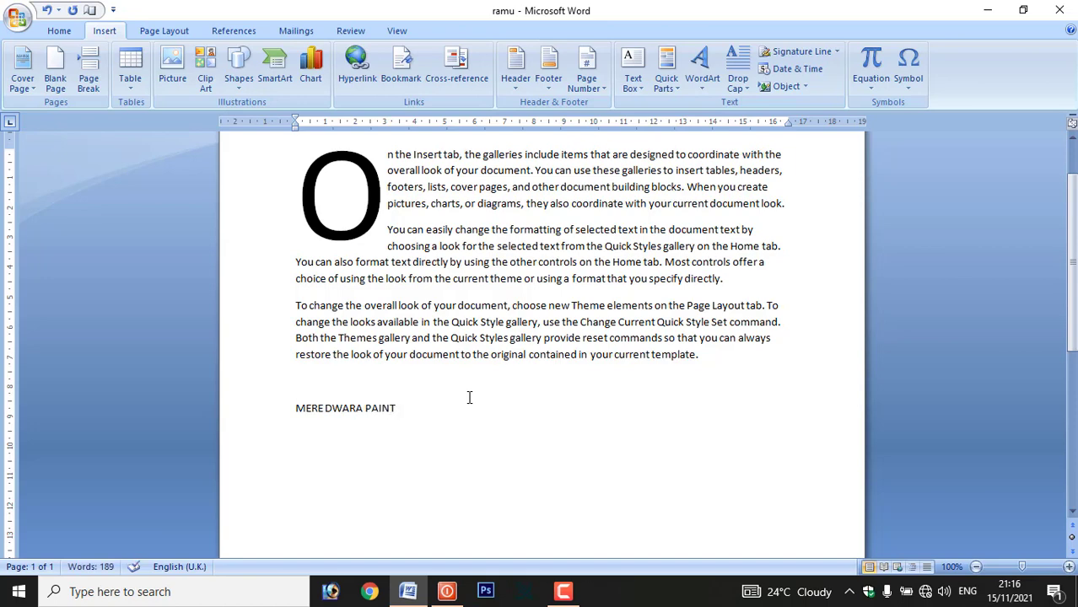
{"action": "key", "text": "Return"}
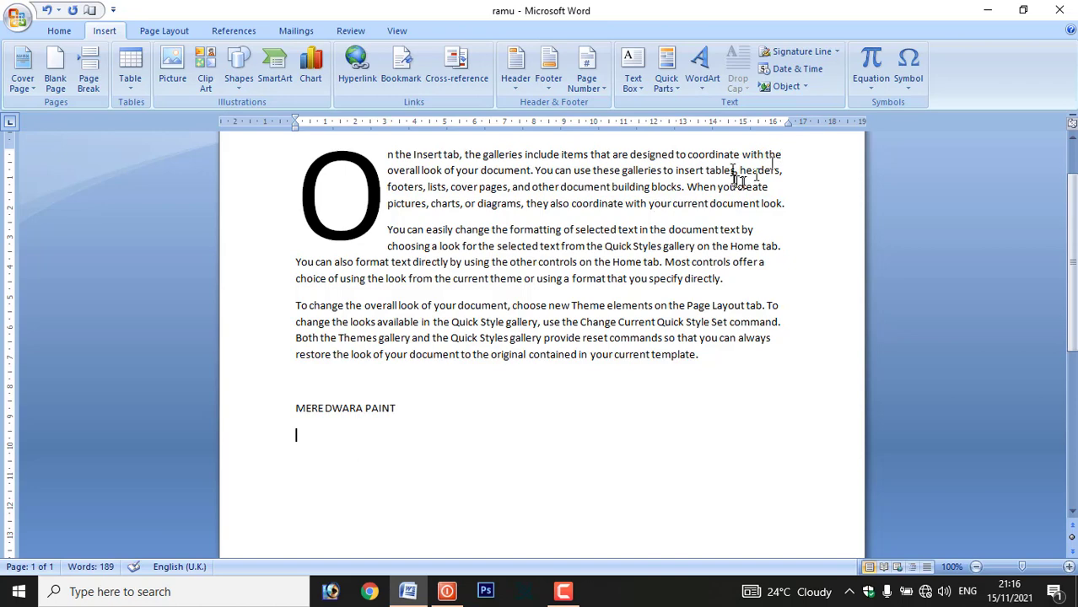
Step: In the Object dialog, choose Create New with Bitmap Image as the embedded object type
{"action": "left_click", "coordinate": [796, 88]}
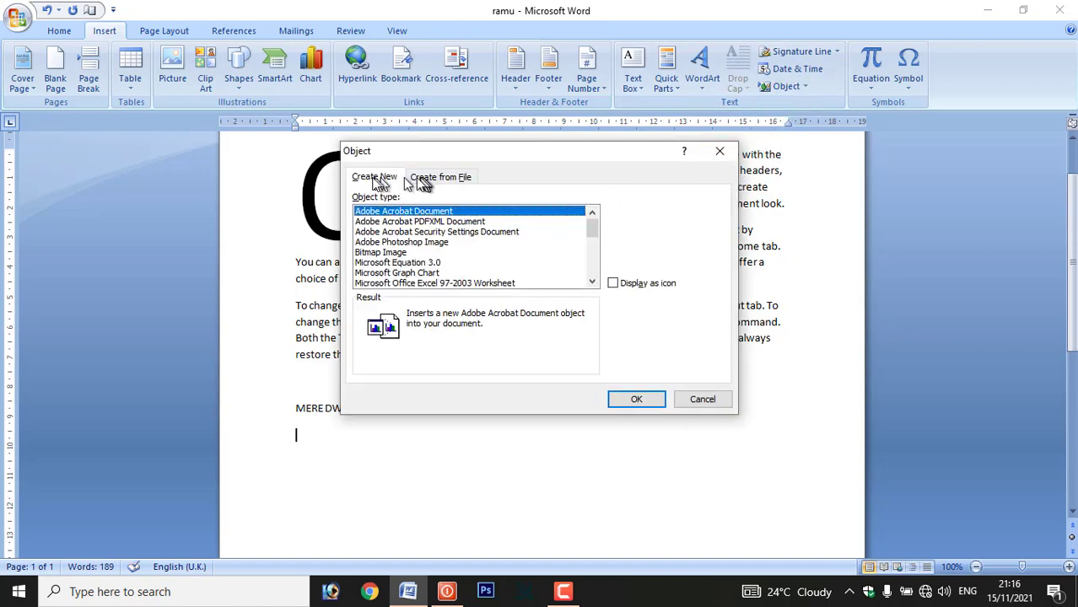
{"action": "left_click", "coordinate": [426, 177]}
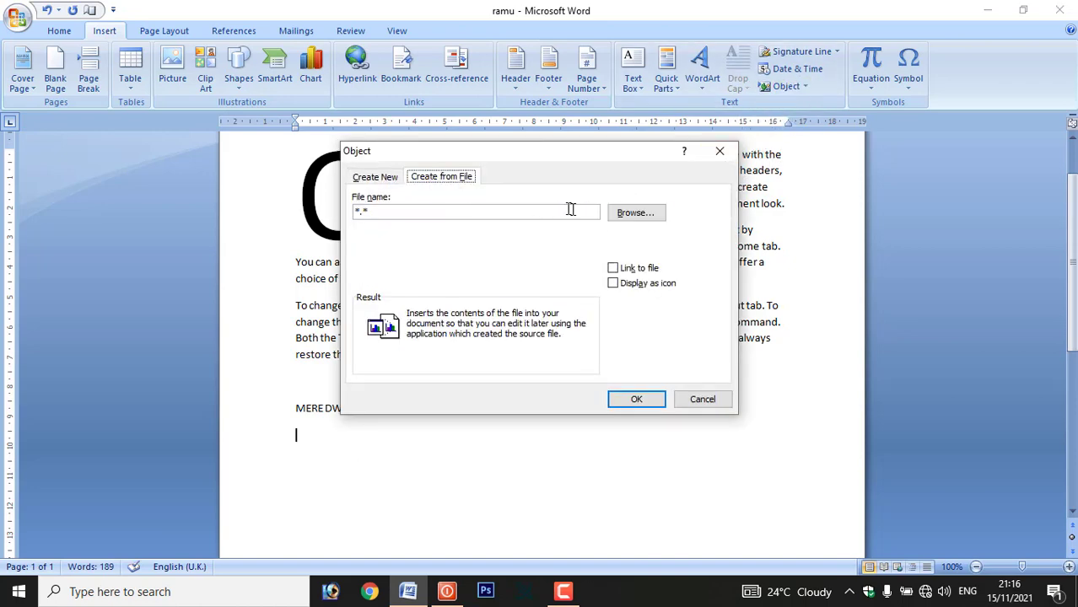
{"action": "left_click", "coordinate": [632, 214]}
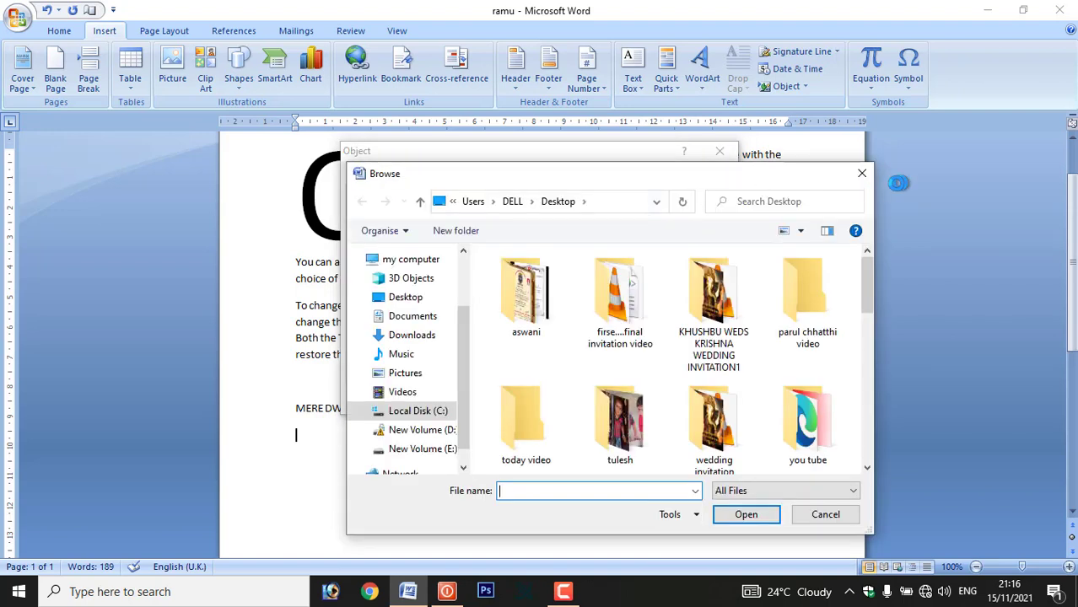
{"action": "left_click", "coordinate": [862, 175]}
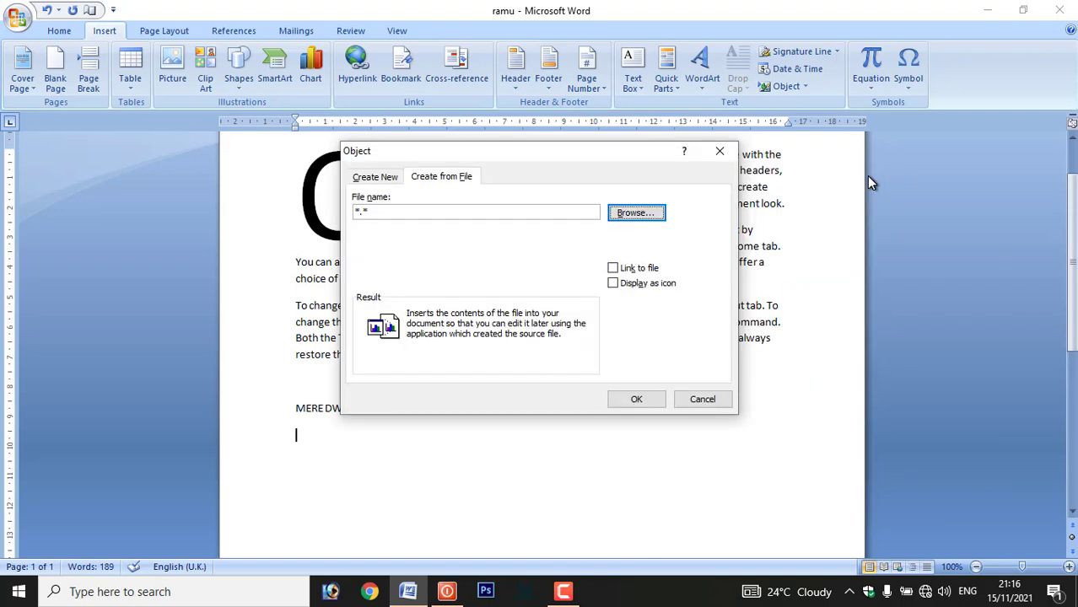
{"action": "left_click", "coordinate": [376, 178]}
{"action": "left_click", "coordinate": [377, 252]}
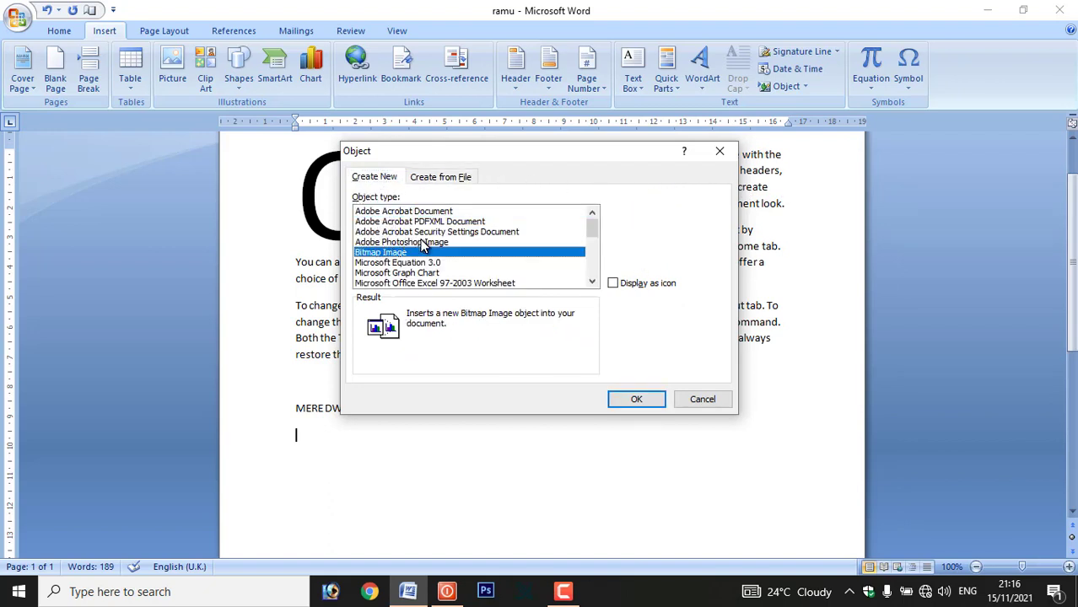
{"action": "scroll", "coordinate": [424, 248], "scroll_direction": "down", "scroll_amount": 1}
{"action": "left_click", "coordinate": [432, 263]}
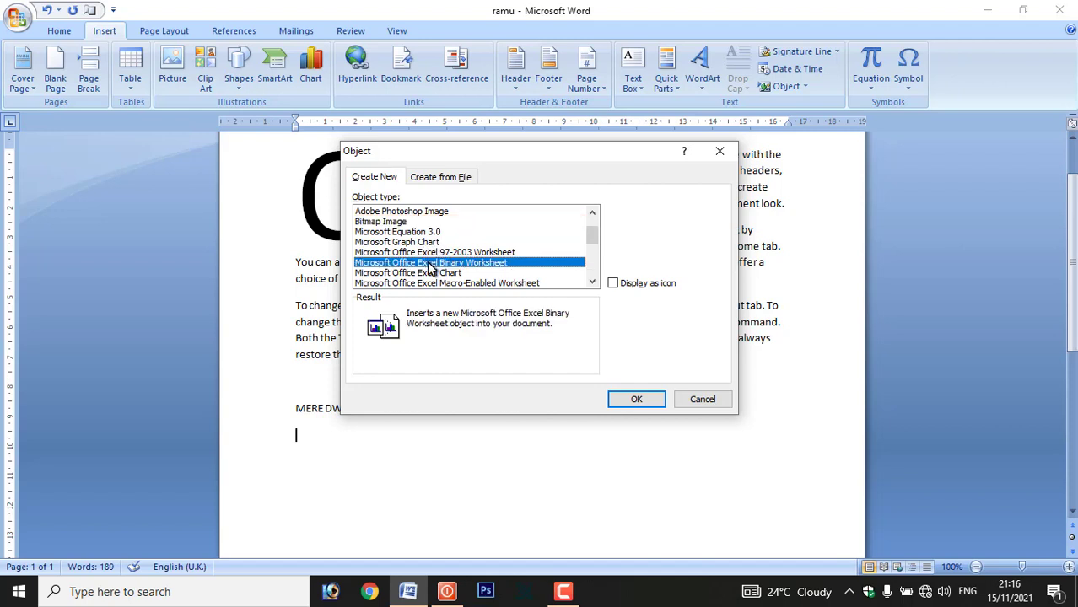
{"action": "scroll", "coordinate": [430, 268], "scroll_direction": "up", "scroll_amount": 1}
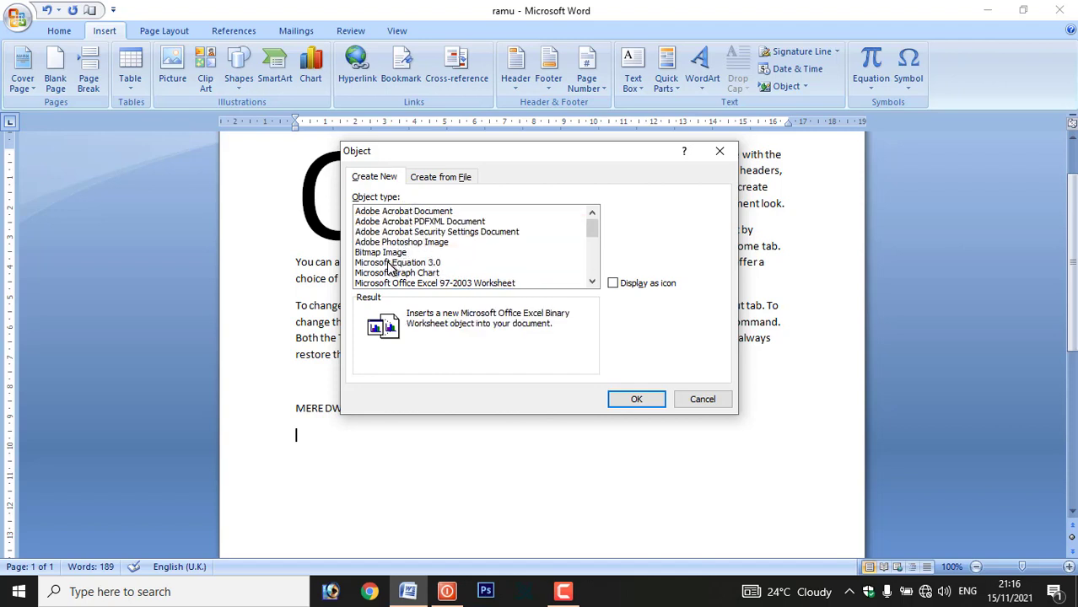
{"action": "left_click", "coordinate": [387, 255]}
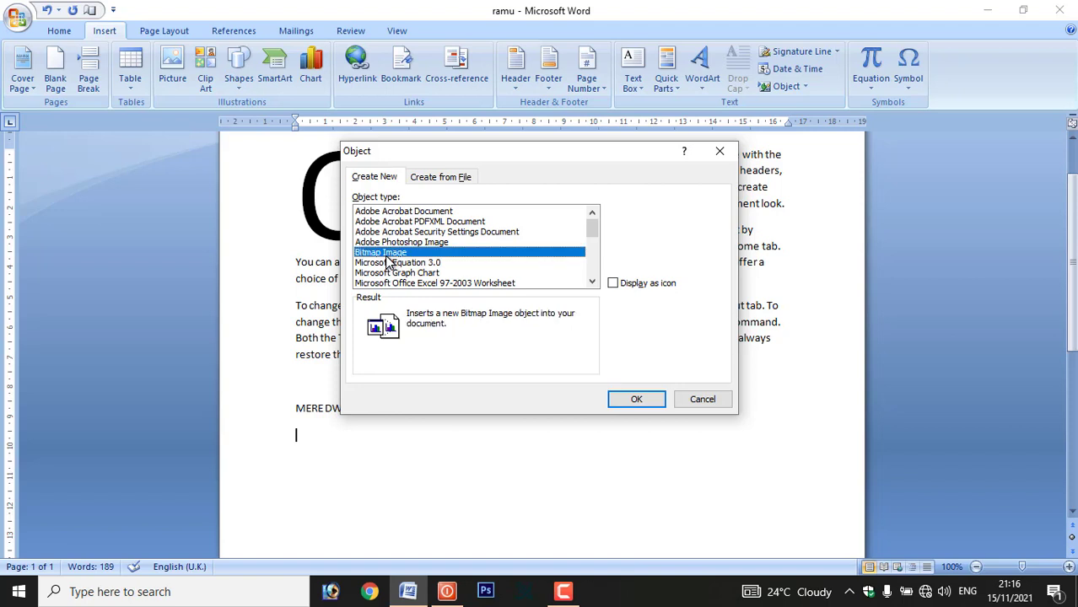
{"action": "left_click", "coordinate": [637, 400]}
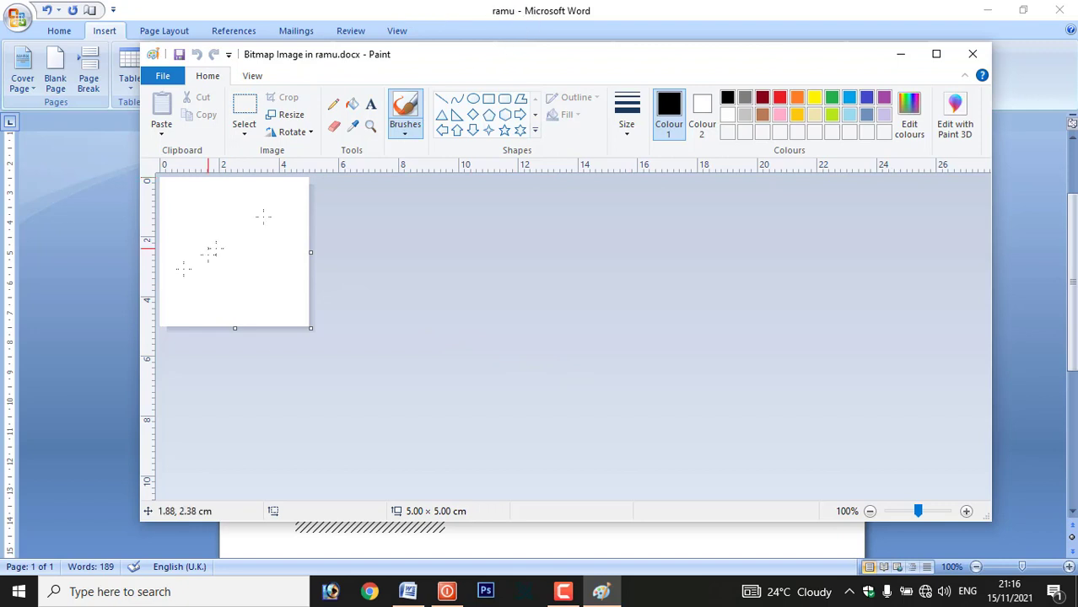
Step: Enlarge the Paint canvas to 12.70 × 8.94 cm and pencil-draw a tree
{"action": "mouse_move", "coordinate": [310, 327]}
{"action": "left_mouse_down"}
{"action": "mouse_move", "coordinate": [464, 424]}
{"action": "mouse_move", "coordinate": [540, 446]}
{"action": "left_mouse_up"}
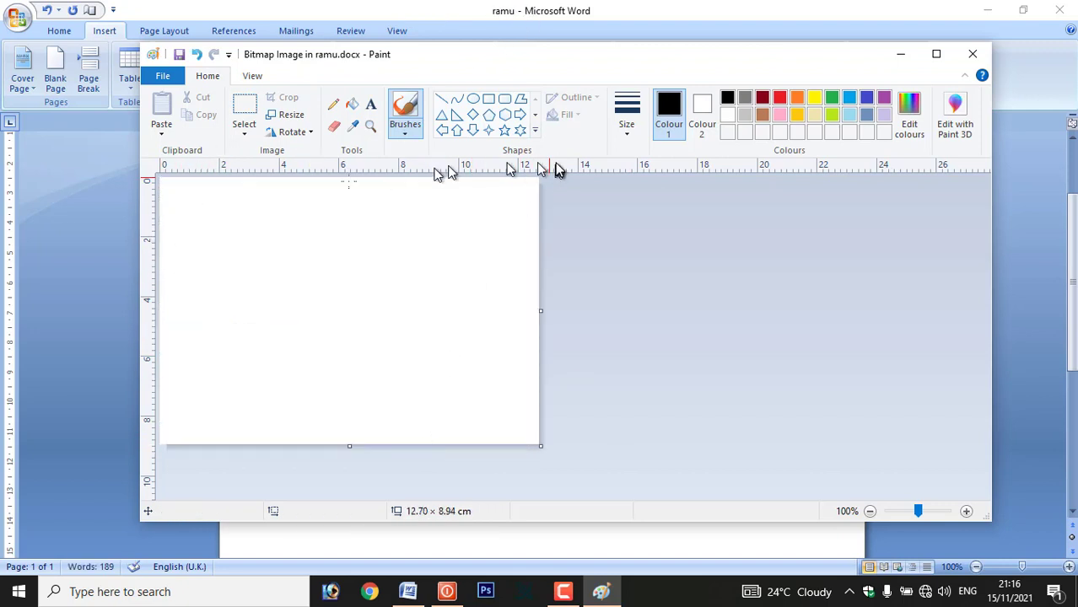
{"action": "left_click", "coordinate": [334, 105]}
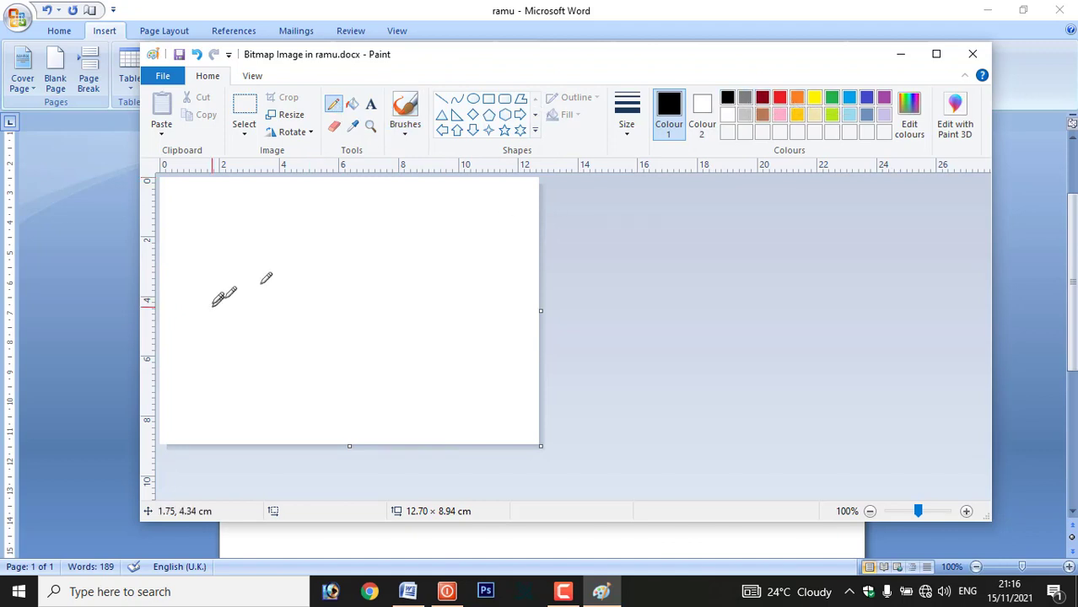
{"action": "left_click_drag", "start_coordinate": [327, 268], "coordinate": [305, 335]}
{"action": "mouse_move", "coordinate": [350, 274]}
{"action": "left_mouse_down"}
{"action": "mouse_move", "coordinate": [376, 332]}
{"action": "mouse_move", "coordinate": [398, 345]}
{"action": "left_mouse_up"}
{"action": "mouse_move", "coordinate": [348, 275]}
{"action": "left_mouse_down"}
{"action": "mouse_move", "coordinate": [399, 260]}
{"action": "mouse_move", "coordinate": [368, 216]}
{"action": "mouse_move", "coordinate": [293, 257]}
{"action": "mouse_move", "coordinate": [317, 276]}
{"action": "left_mouse_up"}
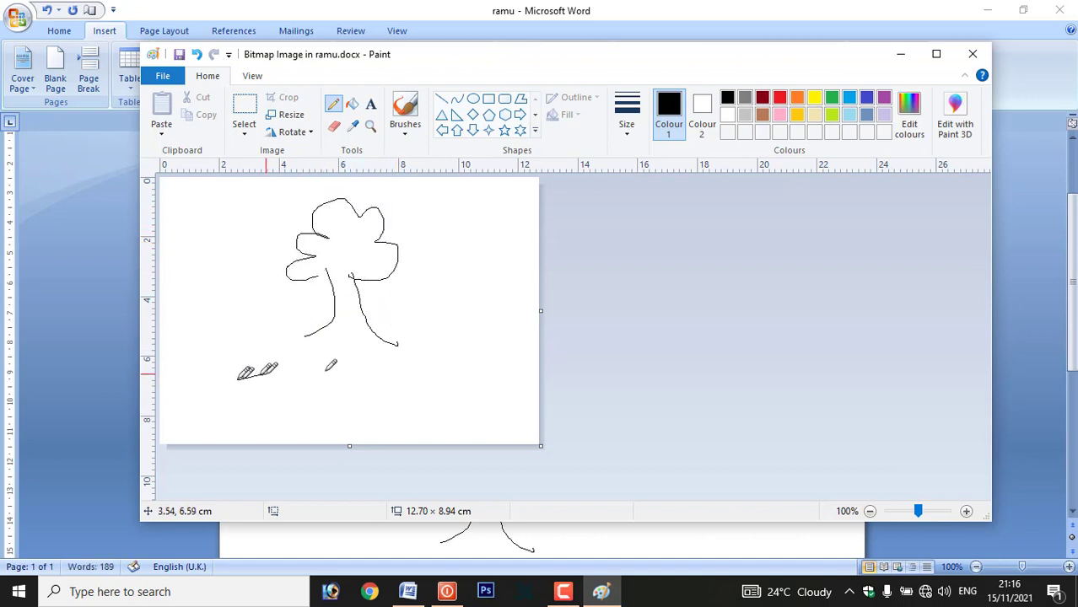
Step: Draw two ground lines beneath the tree and close Paint to return to Word
{"action": "left_click_drag", "start_coordinate": [237, 379], "coordinate": [466, 372]}
{"action": "left_click_drag", "start_coordinate": [279, 406], "coordinate": [466, 372]}
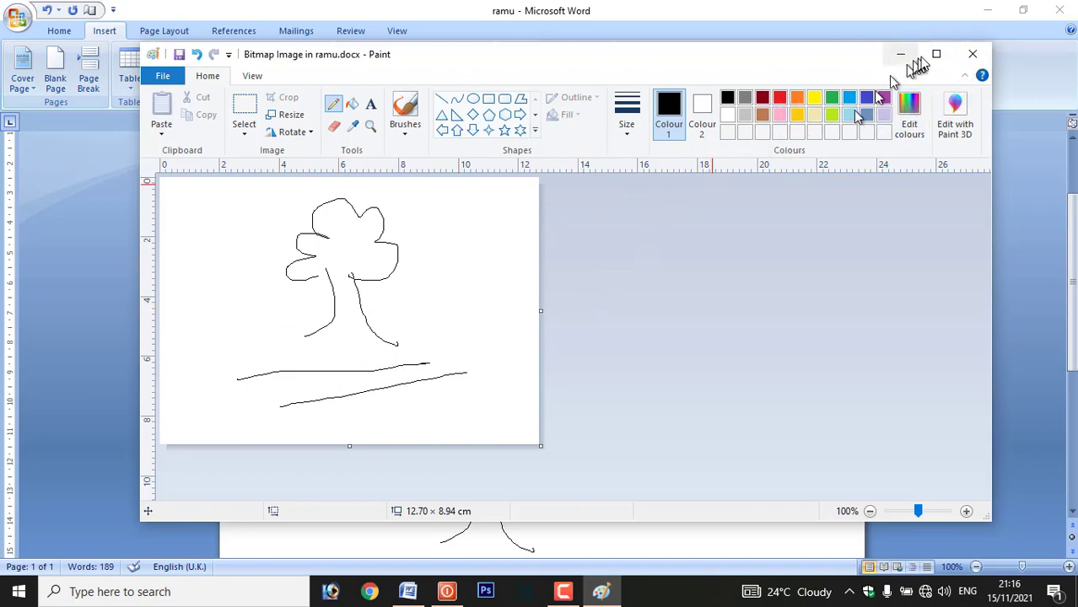
{"action": "left_click", "coordinate": [971, 54]}
{"action": "scroll", "coordinate": [628, 329], "scroll_direction": "down", "scroll_amount": 2}
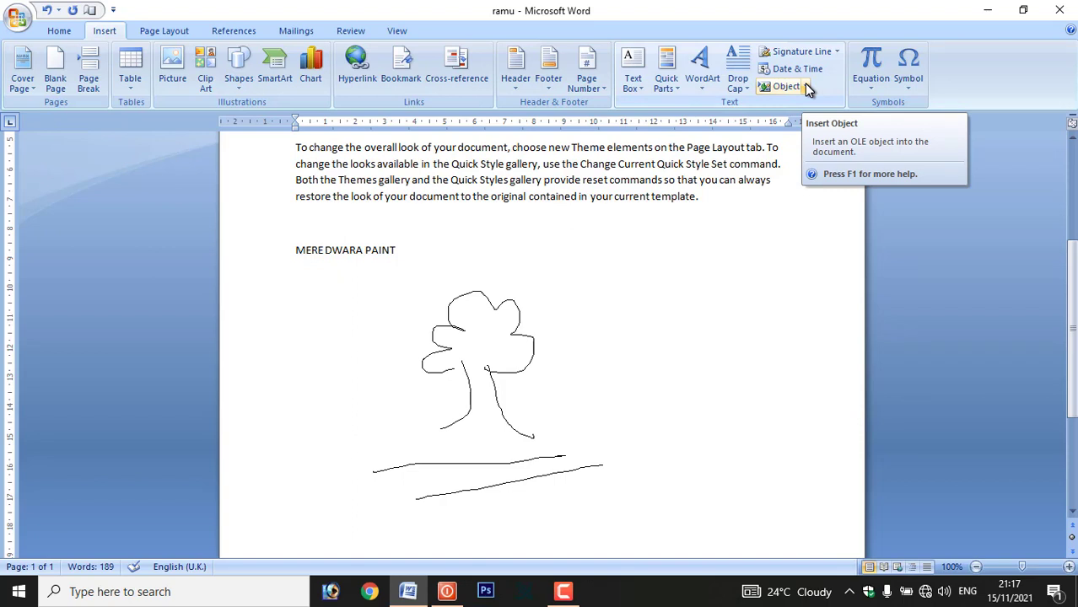
Step: Insert the श्र glyph from the Kruti Dev 010 font through More Symbols
{"action": "left_click", "coordinate": [908, 83]}
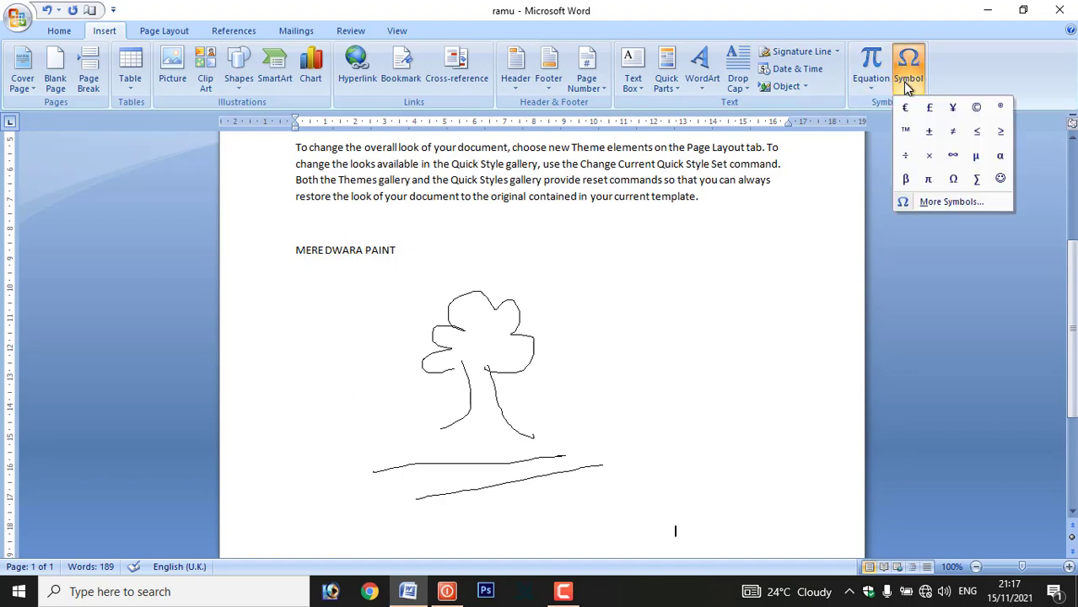
{"action": "left_click", "coordinate": [919, 200]}
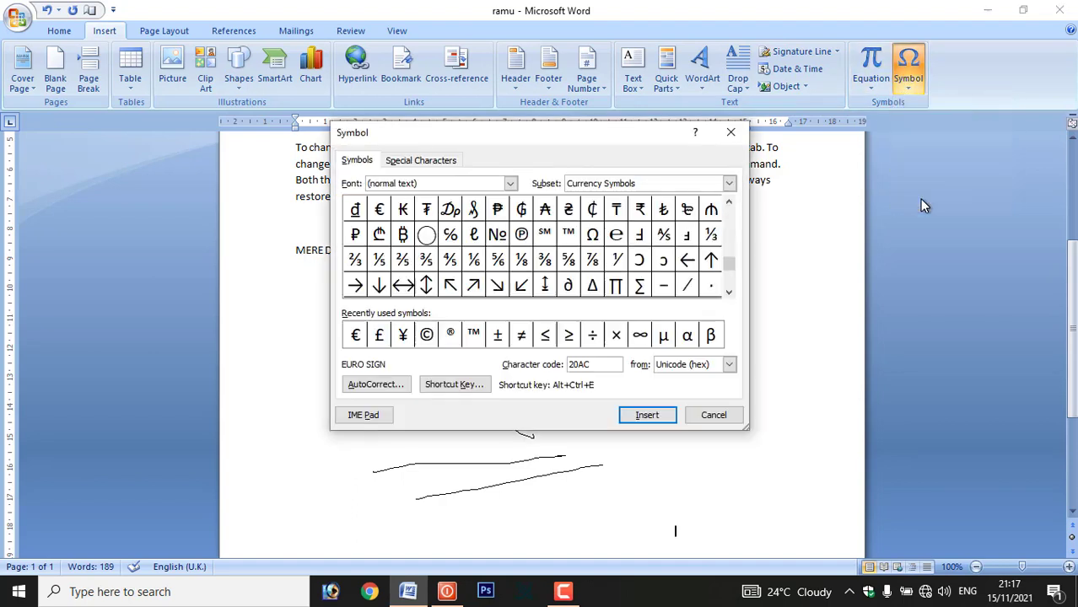
{"action": "left_click", "coordinate": [426, 209]}
{"action": "left_click", "coordinate": [450, 209]}
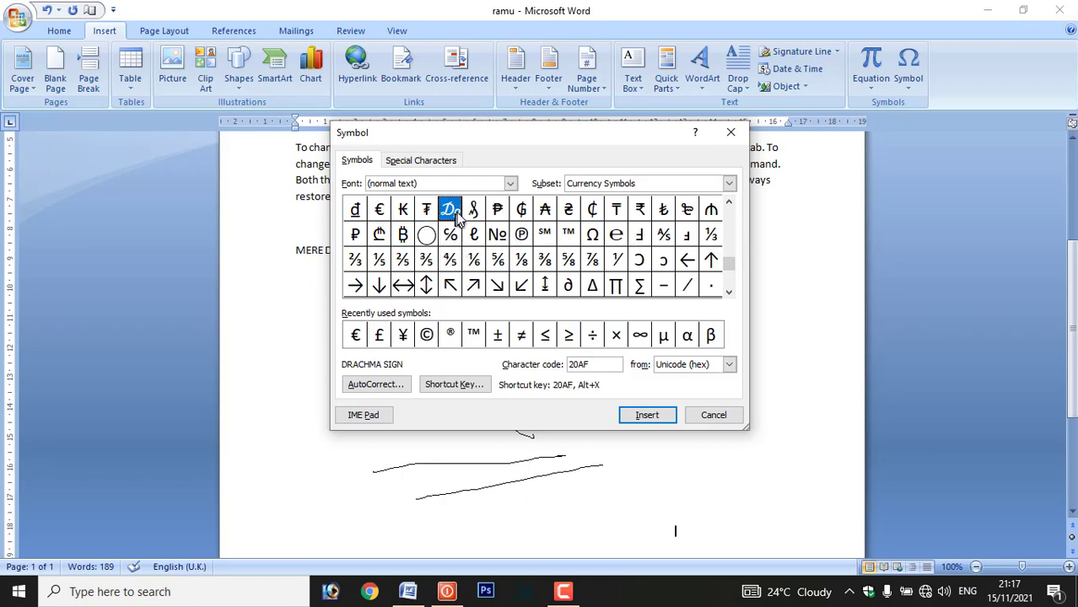
{"action": "left_click", "coordinate": [511, 183]}
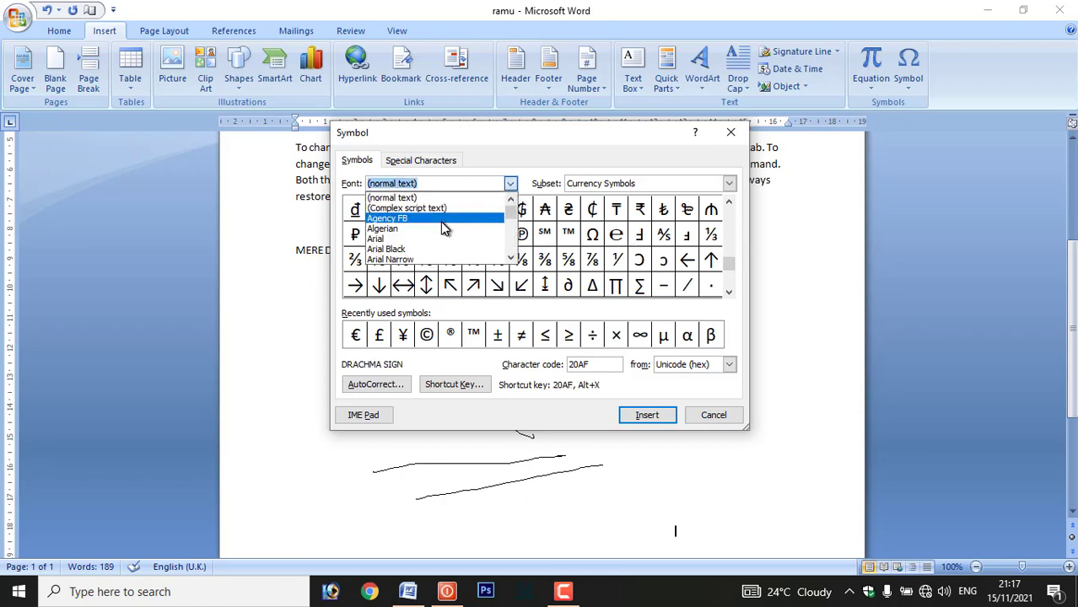
{"action": "type", "text": "KRU"}
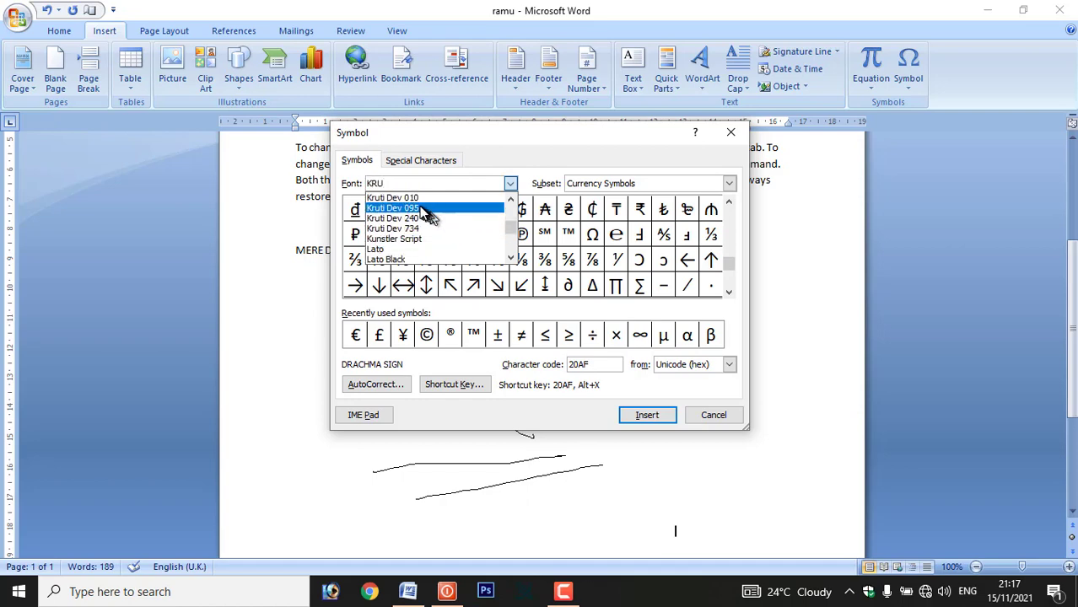
{"action": "left_click", "coordinate": [421, 198]}
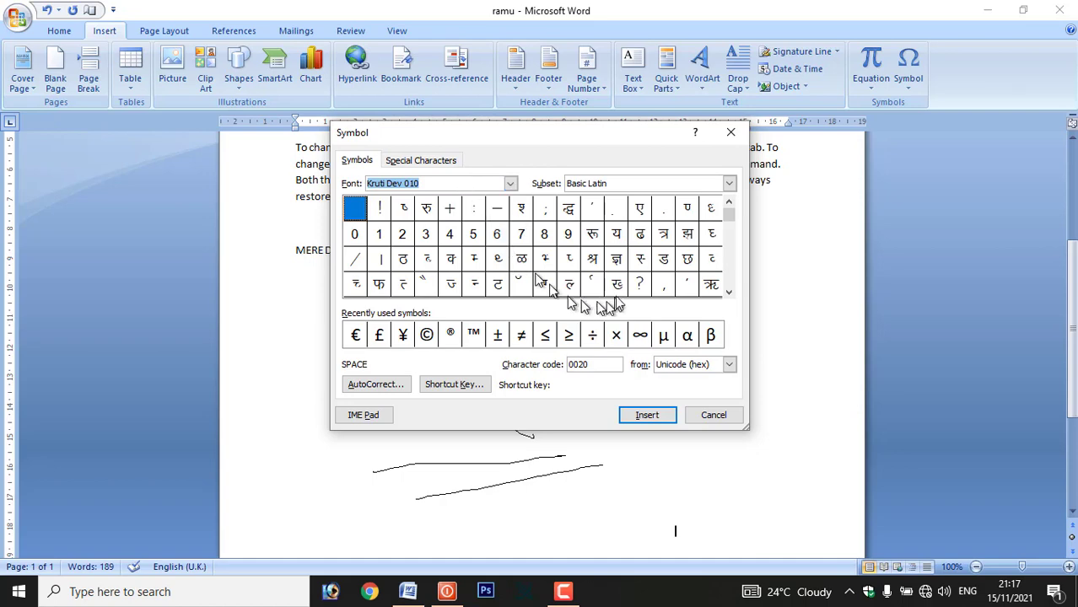
{"action": "left_click", "coordinate": [617, 259]}
{"action": "left_click", "coordinate": [592, 259]}
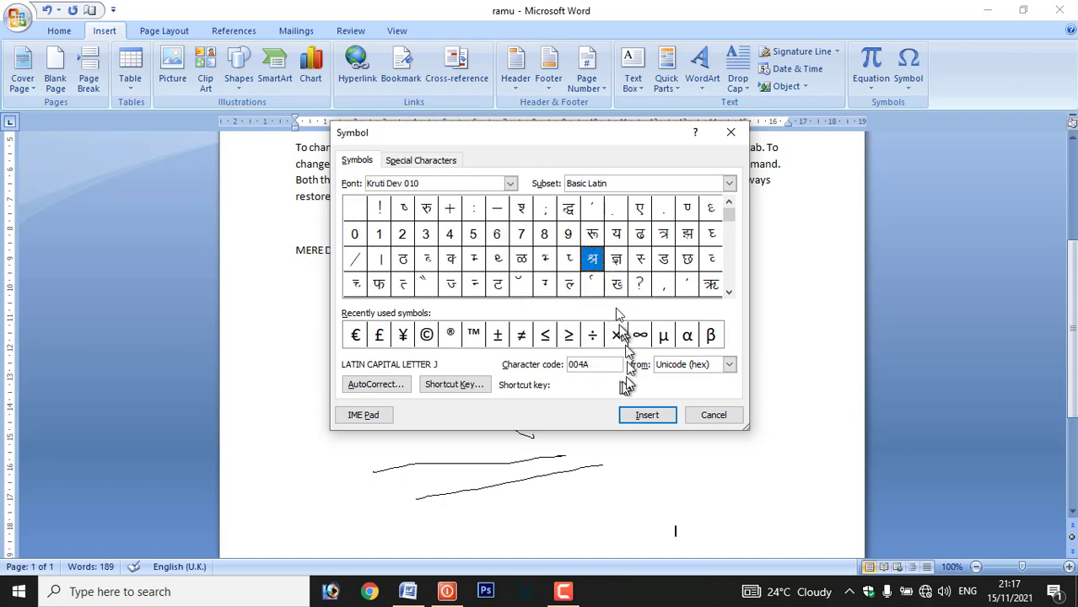
{"action": "left_click", "coordinate": [647, 415]}
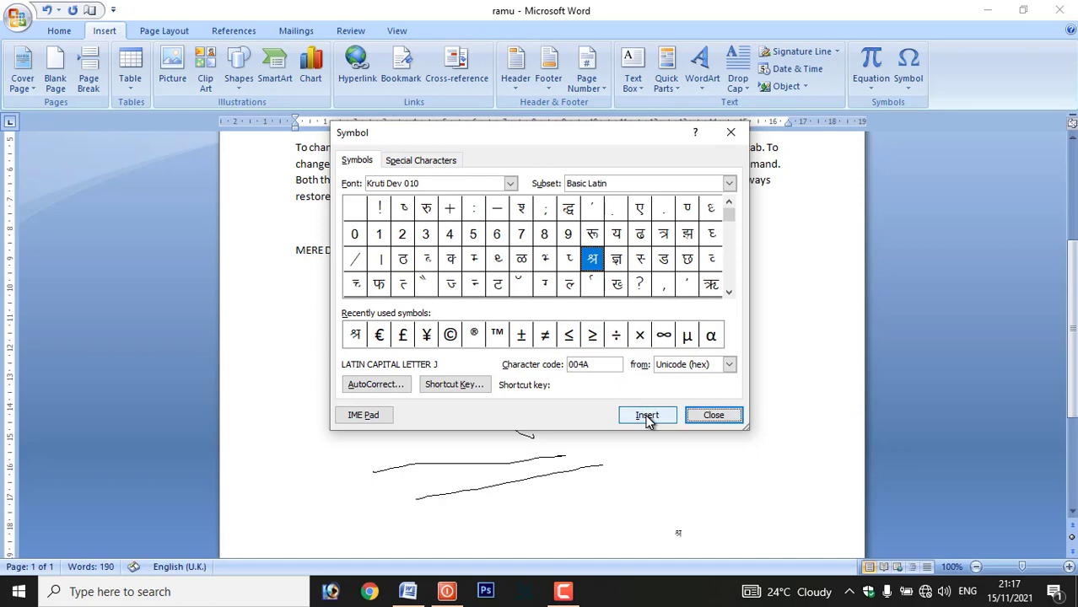
{"action": "left_click", "coordinate": [707, 415]}
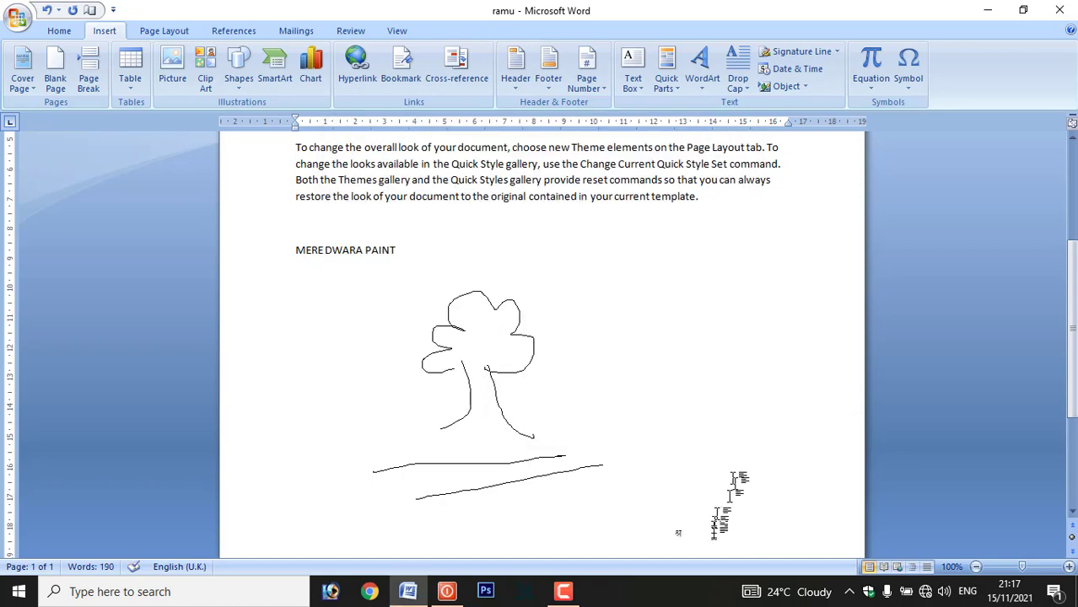
{"action": "scroll", "coordinate": [731, 498], "scroll_direction": "down", "scroll_amount": 2}
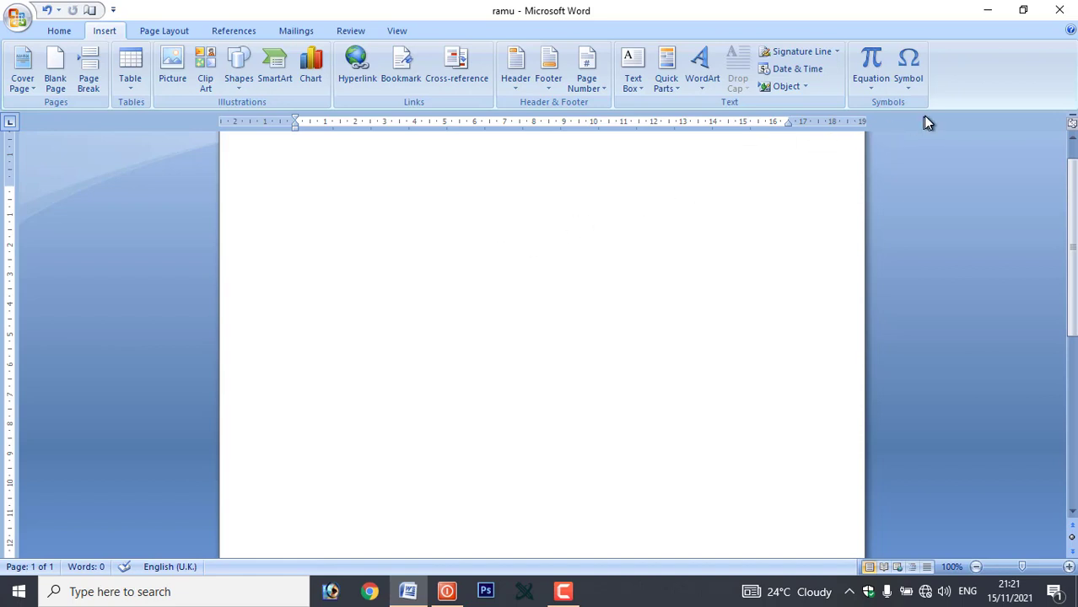
Step: In AutoCorrect, set SBOI to be replaced with plain-text STATE BANK OF INDIA
{"action": "left_click", "coordinate": [909, 91]}
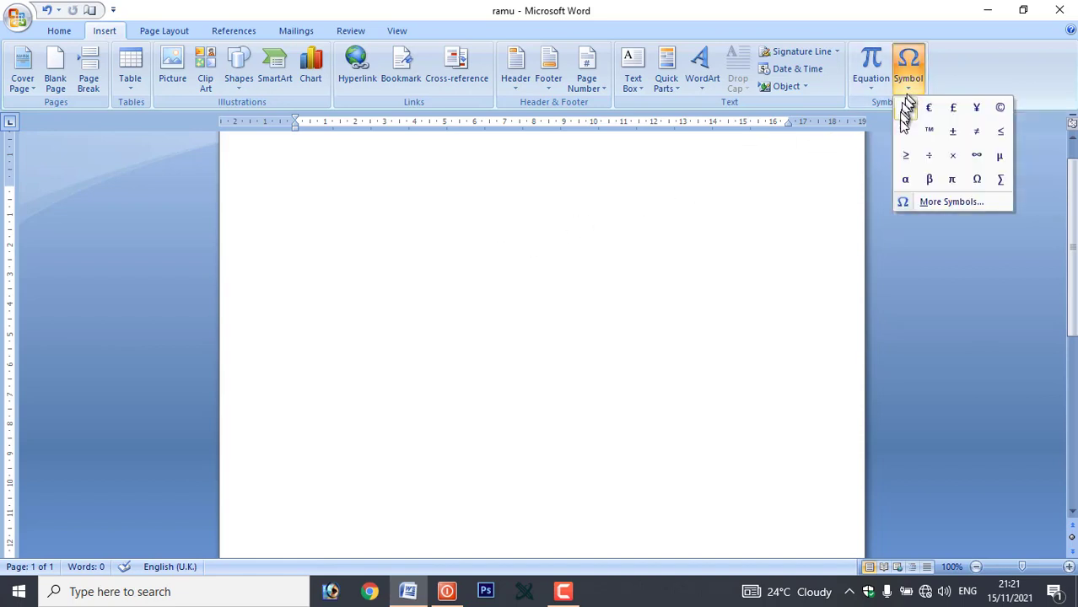
{"action": "left_click", "coordinate": [934, 204]}
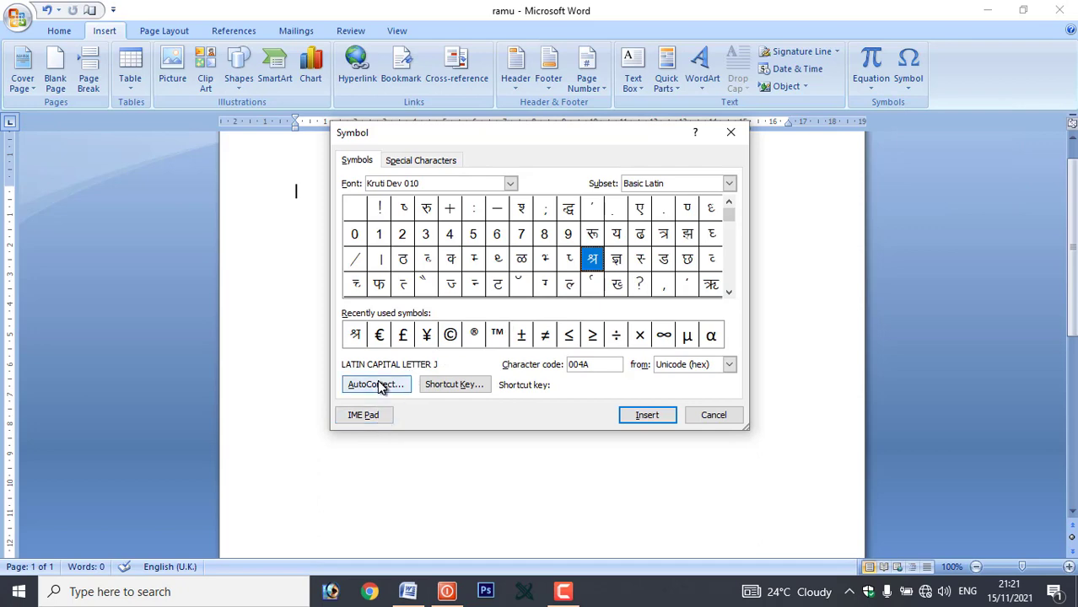
{"action": "left_click", "coordinate": [376, 384]}
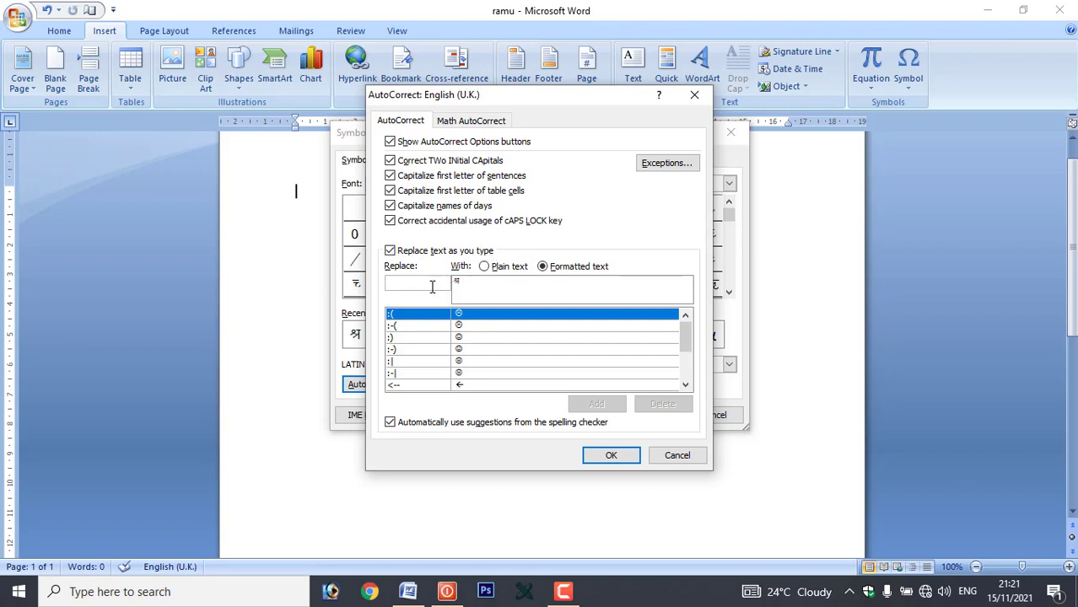
{"action": "type", "text": "SBOI"}
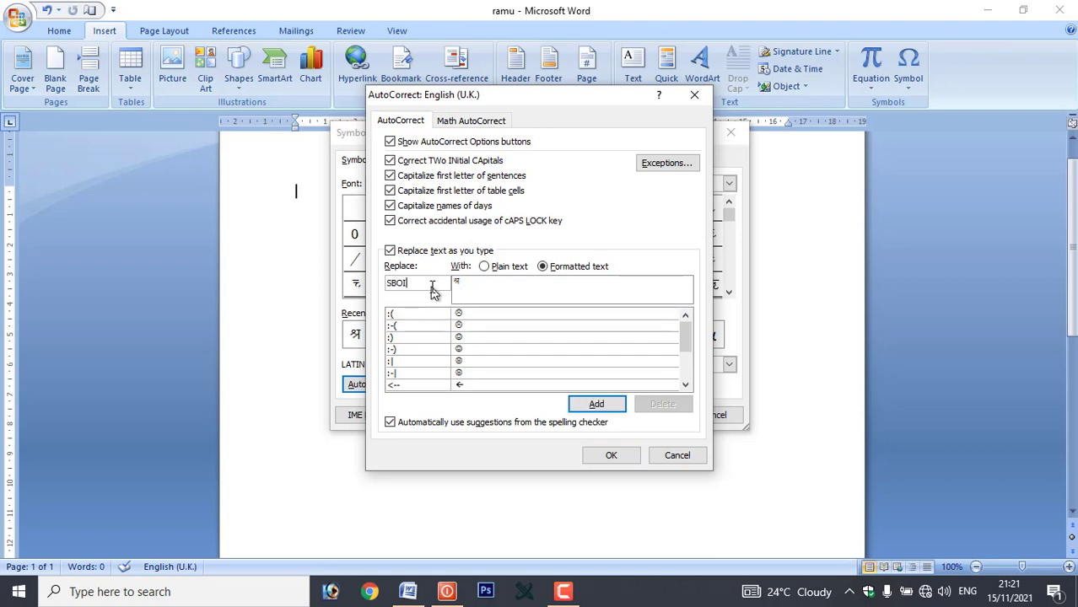
{"action": "left_click", "coordinate": [493, 269]}
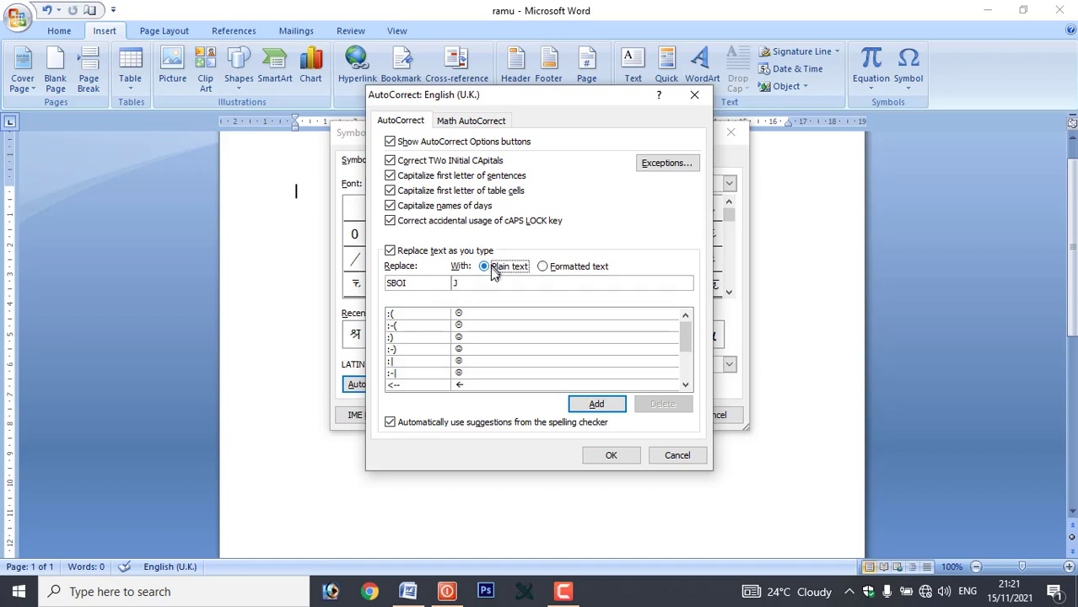
{"action": "left_click", "coordinate": [465, 283]}
{"action": "key", "text": "BackSpace"}
{"action": "type", "text": "STATE BANK OF INDIA"}
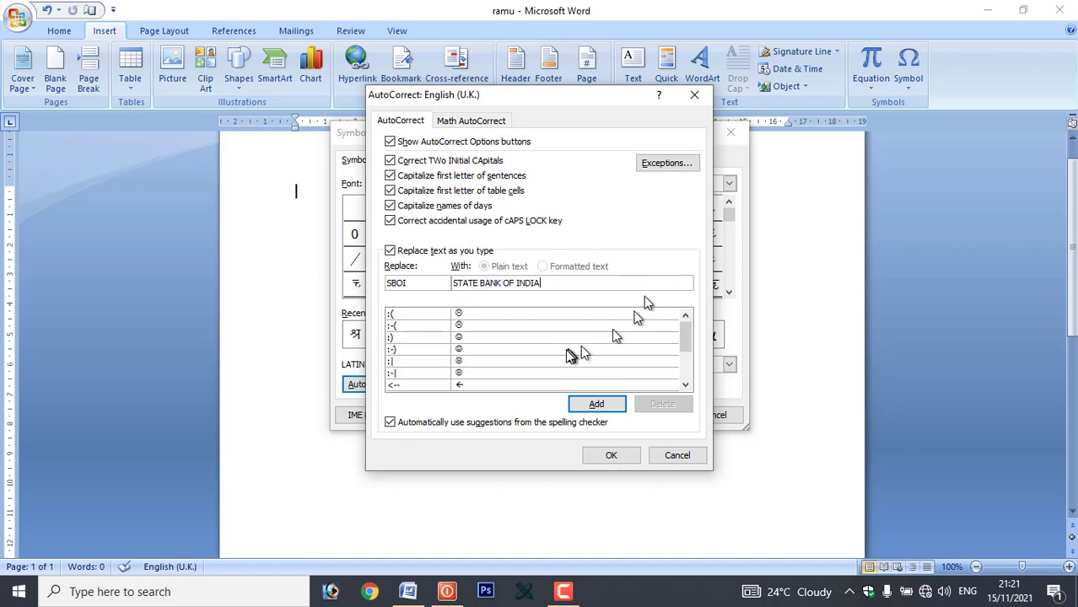
Step: Add the SBOI entry, close the dialogs, and type SBOI on the page
{"action": "left_click", "coordinate": [596, 404]}
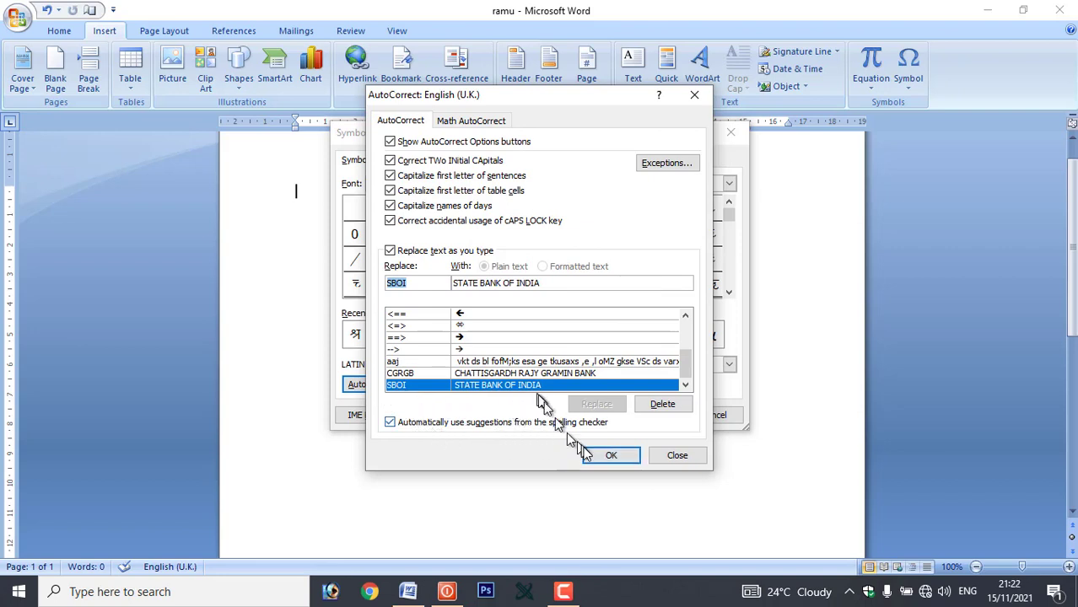
{"action": "left_click", "coordinate": [601, 462]}
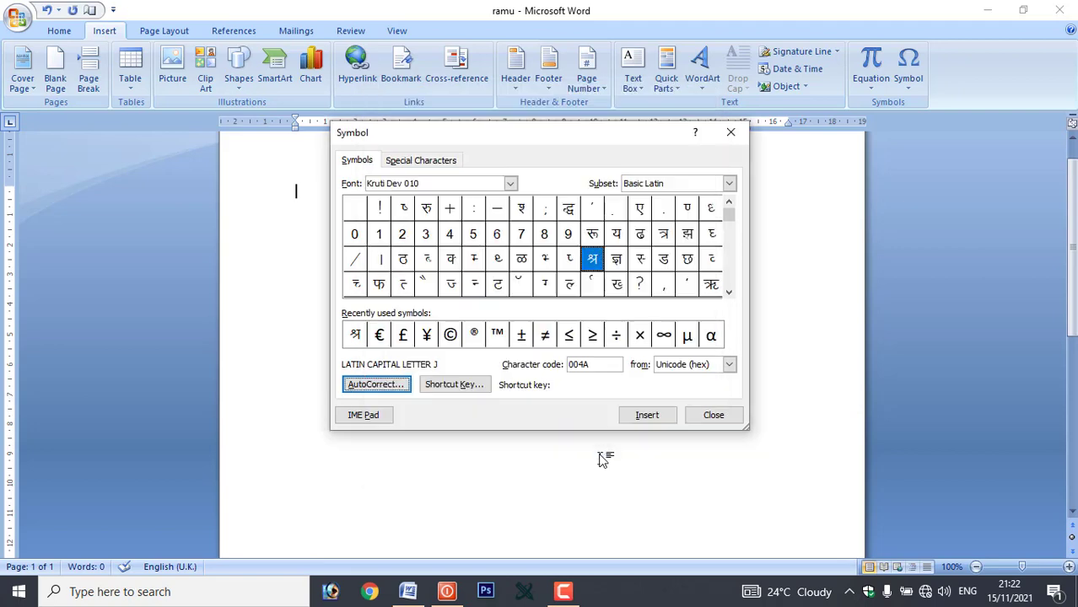
{"action": "left_click", "coordinate": [715, 416]}
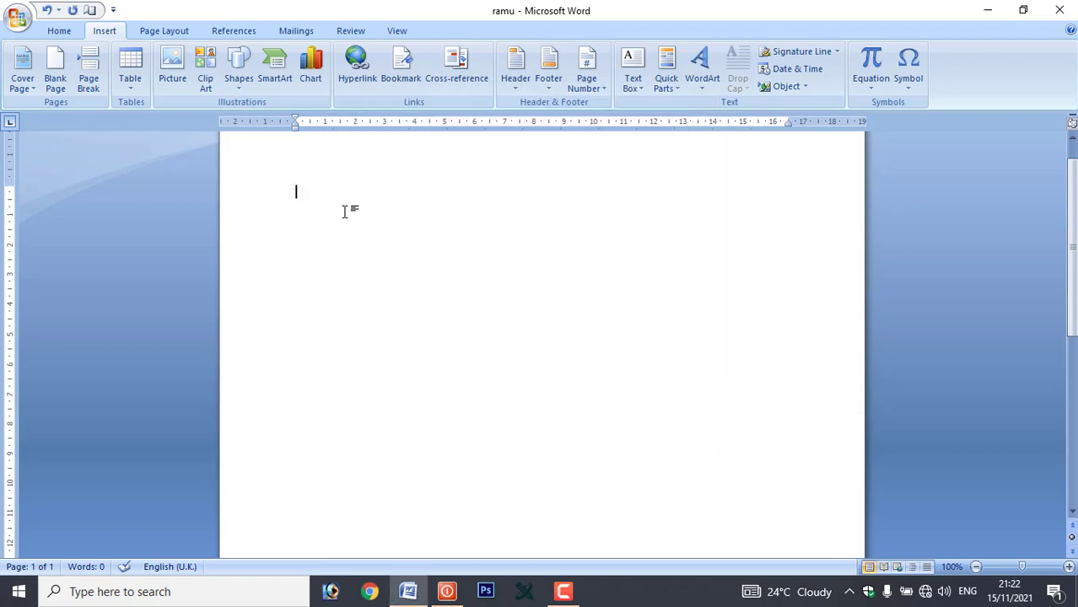
{"action": "type", "text": "SBOI"}
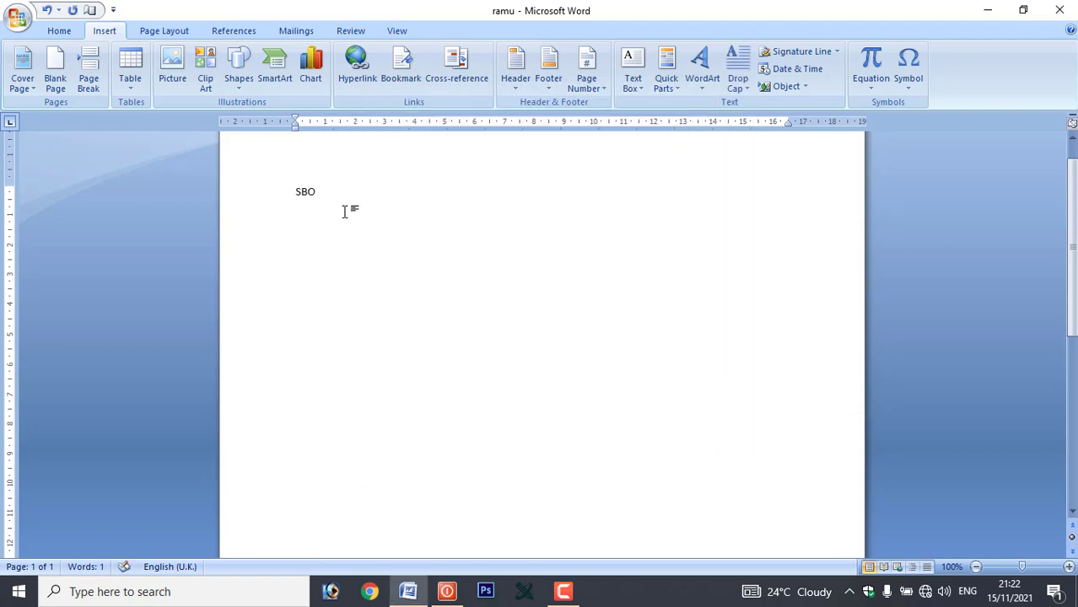